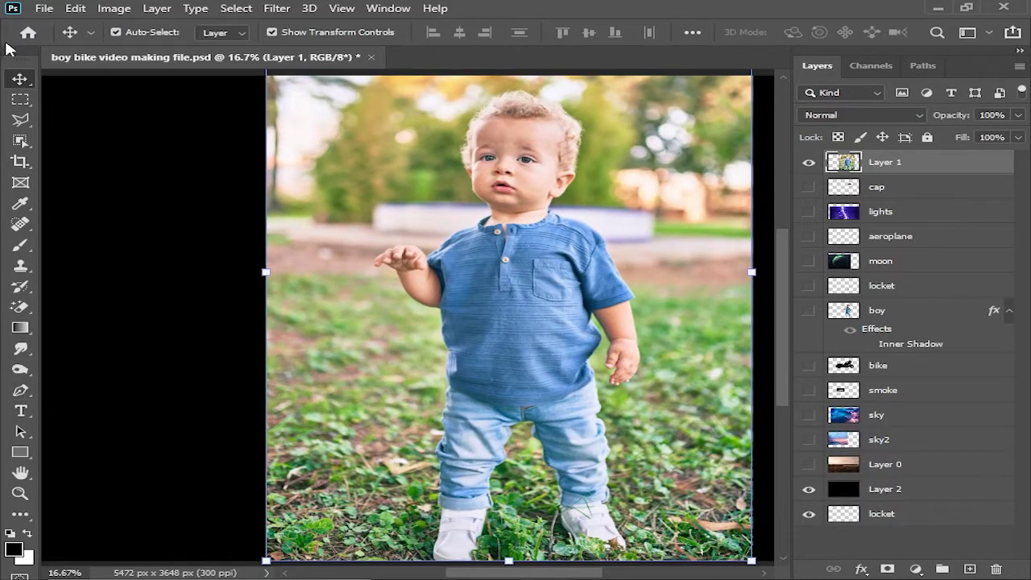
Quick-select the toddler and add a layer mask to hide the park background.
left_click(8, 49)
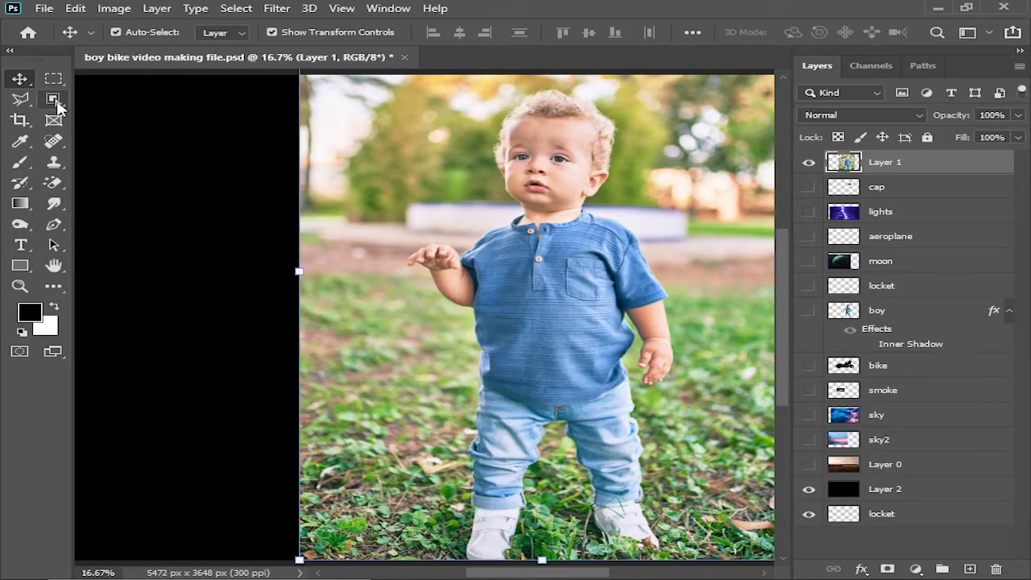
right_click(53, 99)
left_click(104, 117)
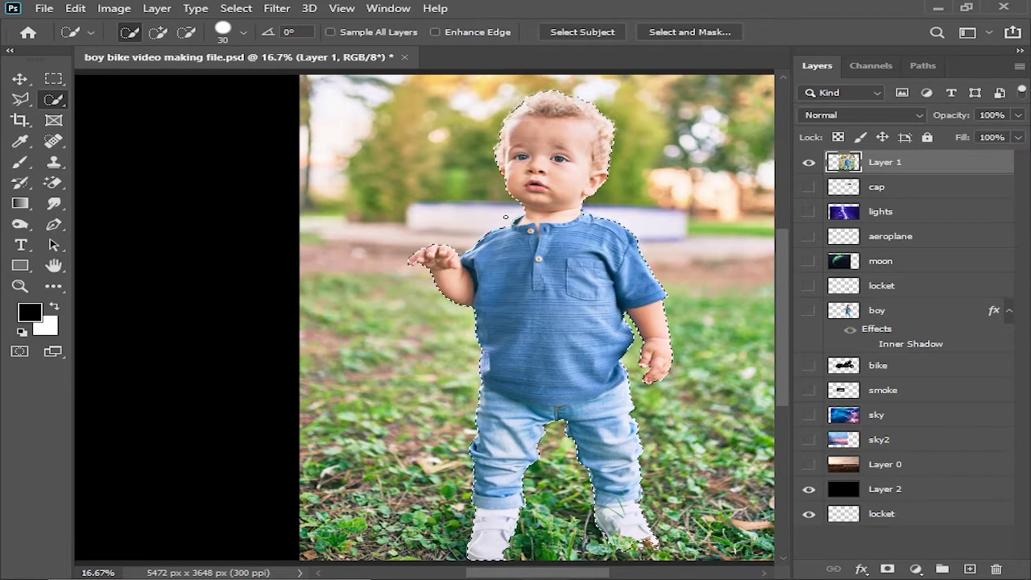
left_click(887, 569)
key("v")
key("ctrl+minus")
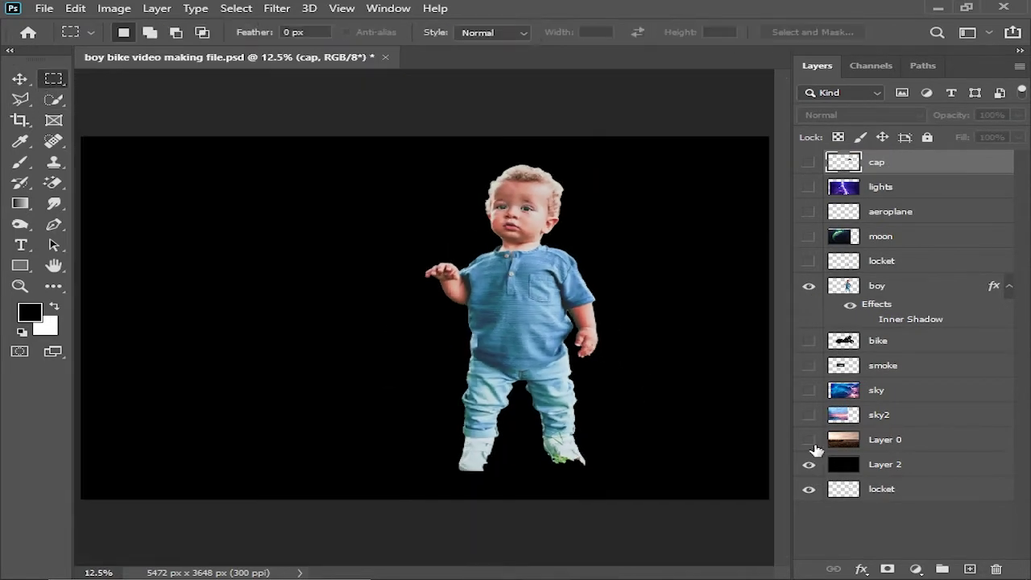
Show the field landscape layer behind the toddler and reselect the toddler layer.
left_click(809, 440)
key("v")
left_click(570, 251)
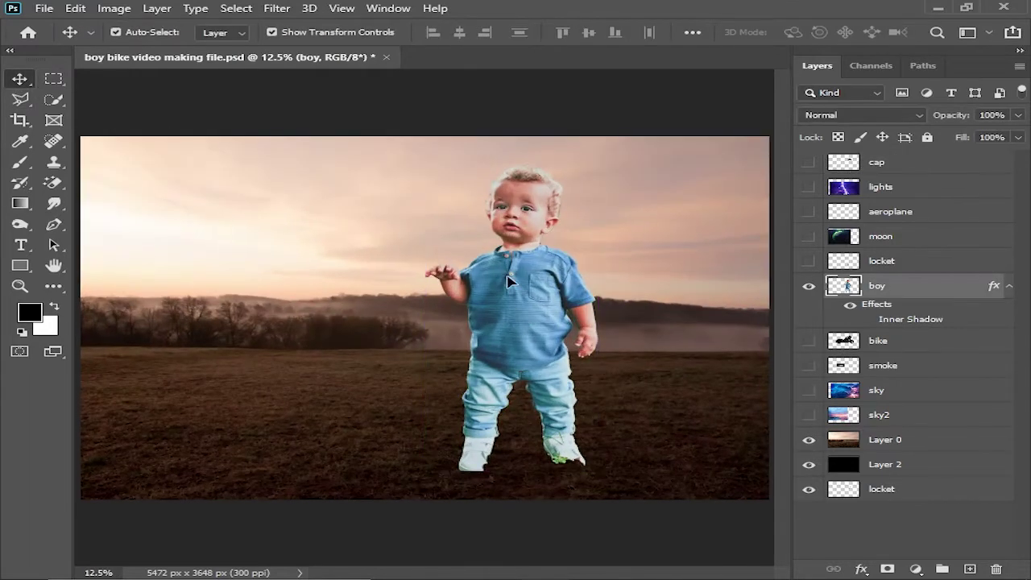
left_click(569, 251)
scroll(497, 341, "down", 1)
scroll(534, 306, "up", 2)
left_click(532, 322)
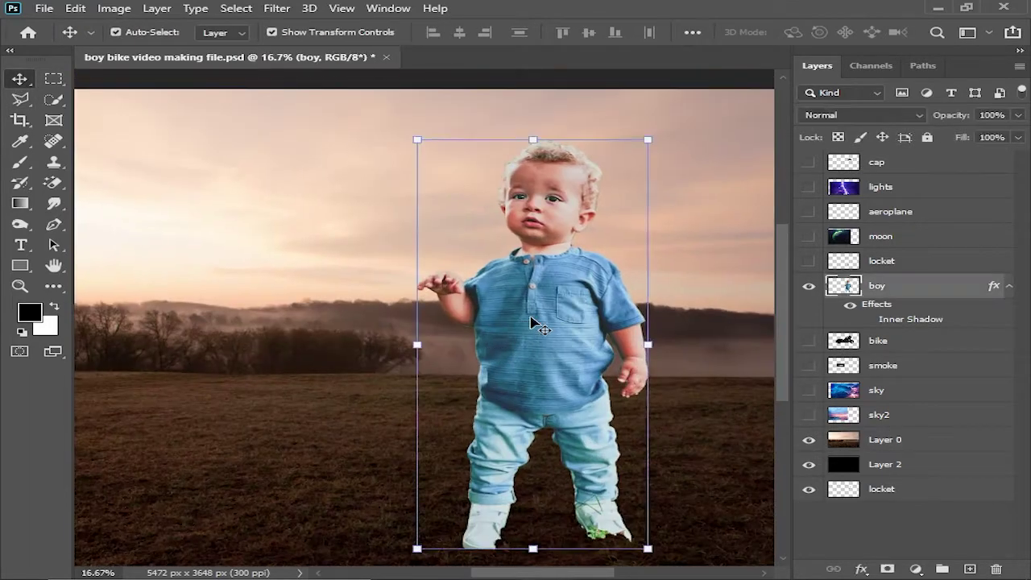
key("ctrl+minus")
Show the motorcycle, flip it horizontally, enlarge it and move it lower-left.
left_click(809, 341)
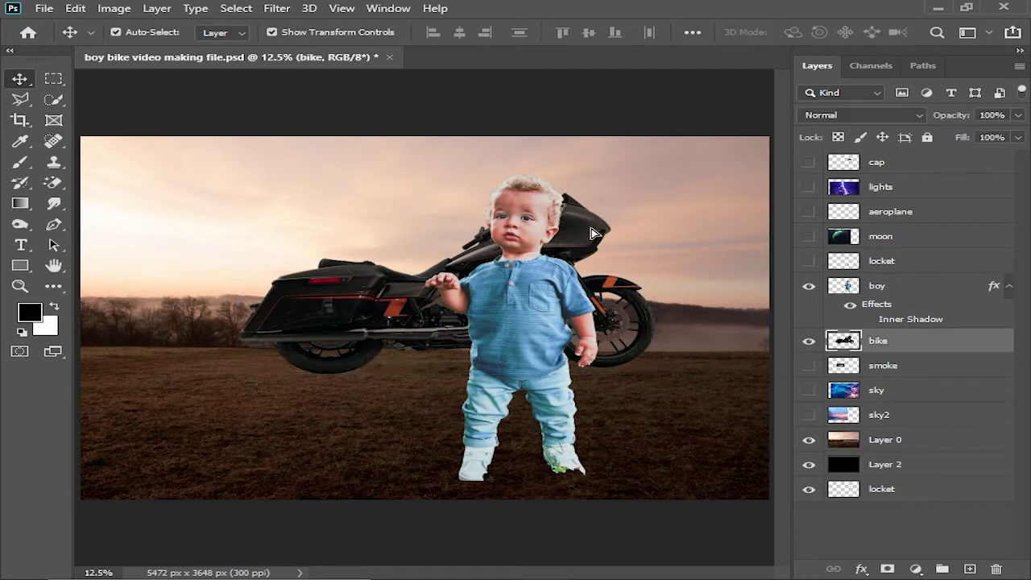
key("ctrl+t")
mouse_move(592, 234)
left_mouse_down()
mouse_move(592, 363)
mouse_move(579, 360)
left_mouse_up()
right_click(588, 308)
left_click(637, 274)
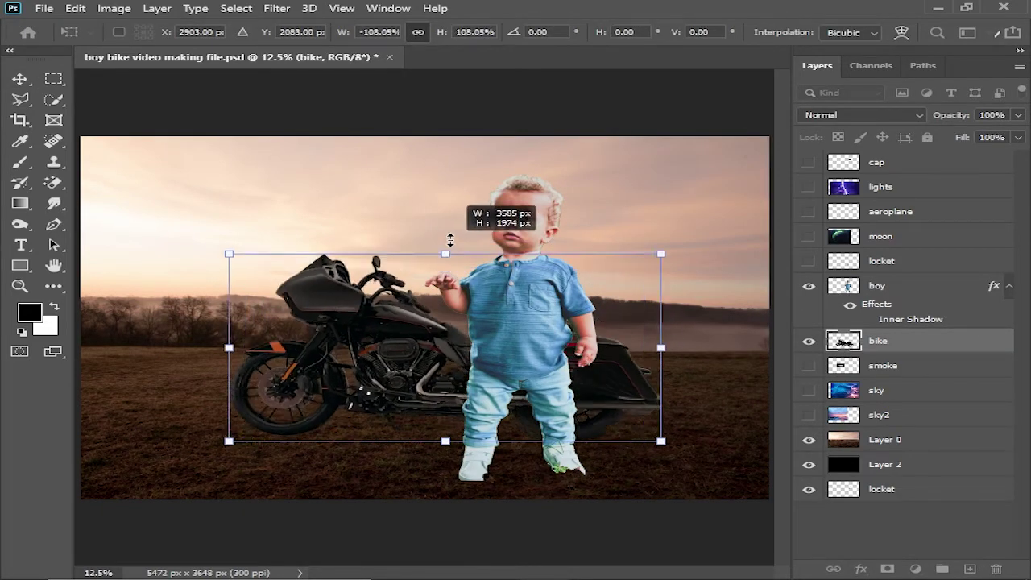
left_click_drag(446, 268, 446, 218)
key("ctrl+minus")
key("Return")
left_click_drag(412, 318, 401, 320)
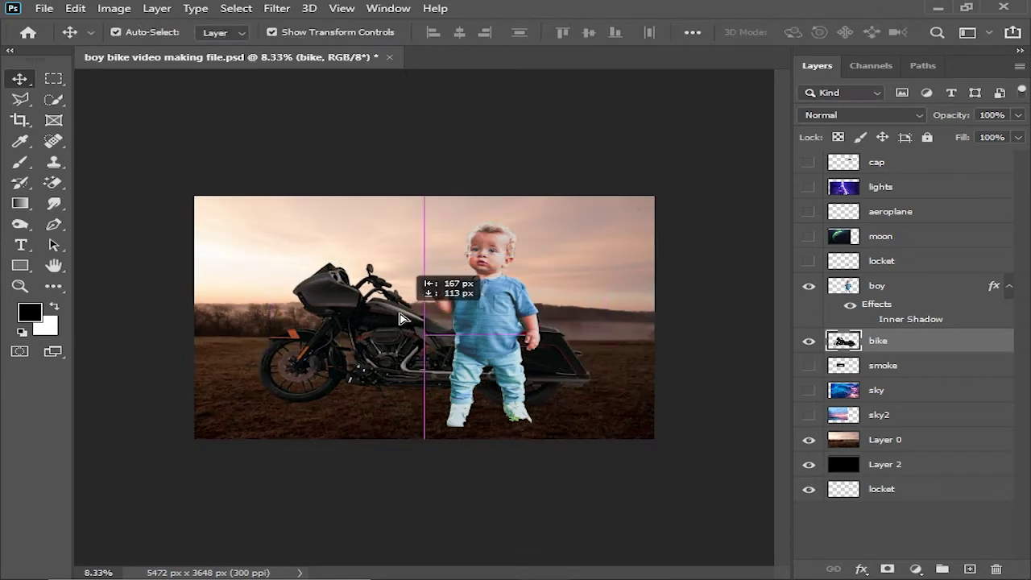
Shrink the toddler slightly and nudge him into position.
left_click(481, 348)
key("ctrl+plus")
left_click_drag(594, 175, 573, 217)
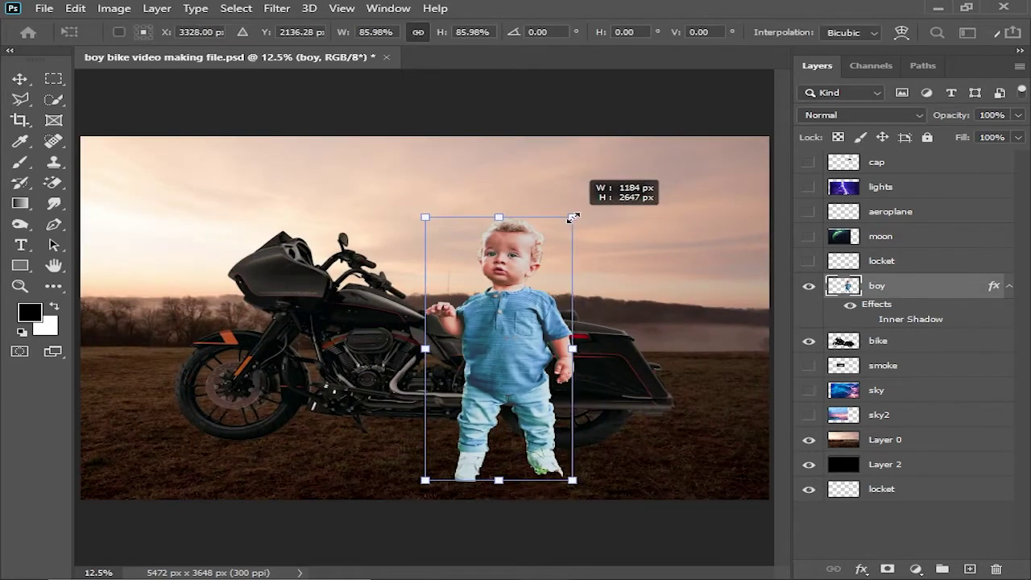
key("Return")
left_click_drag(509, 326, 506, 317)
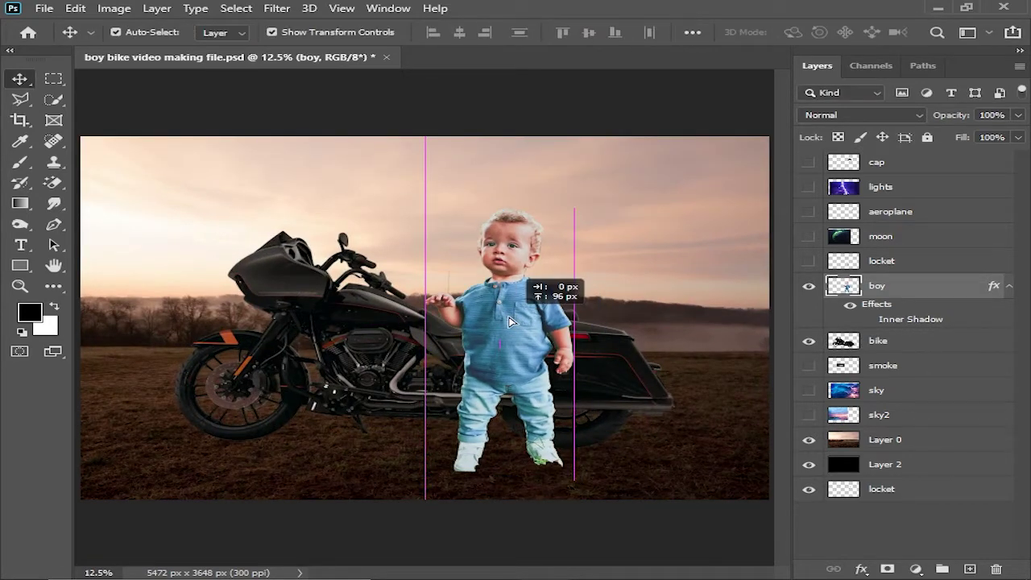
Move the toddler and motorcycle together right and down in the scene.
left_click(618, 272)
key("ctrl+minus")
left_click(553, 355)
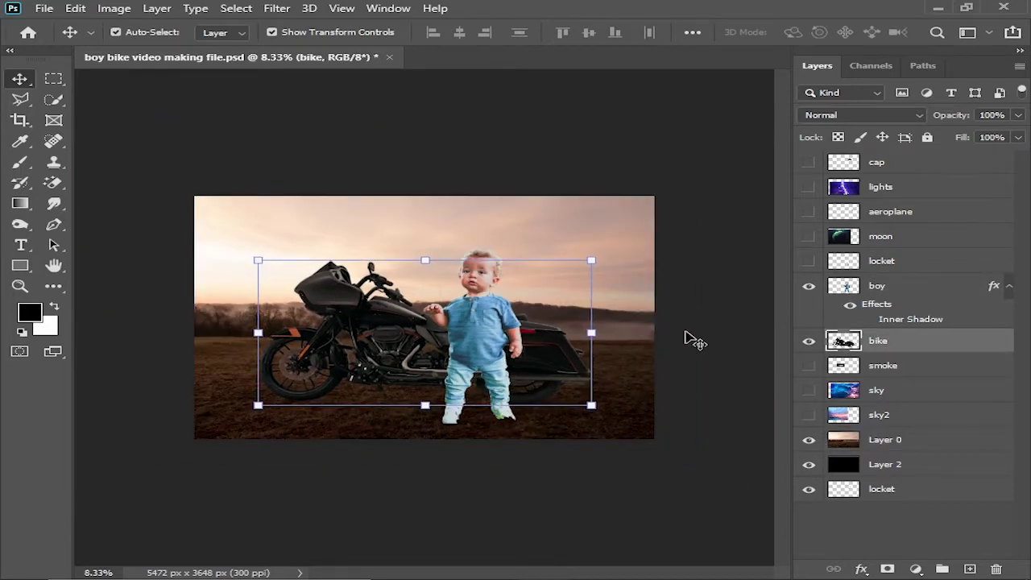
left_click(902, 287, "ctrl")
left_click_drag(524, 297, 543, 309)
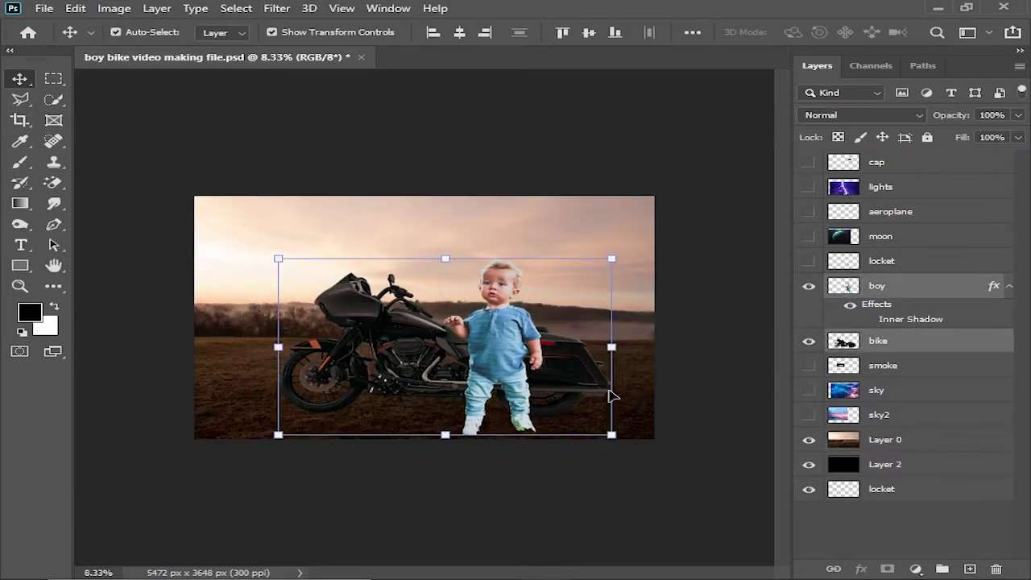
left_click(557, 184)
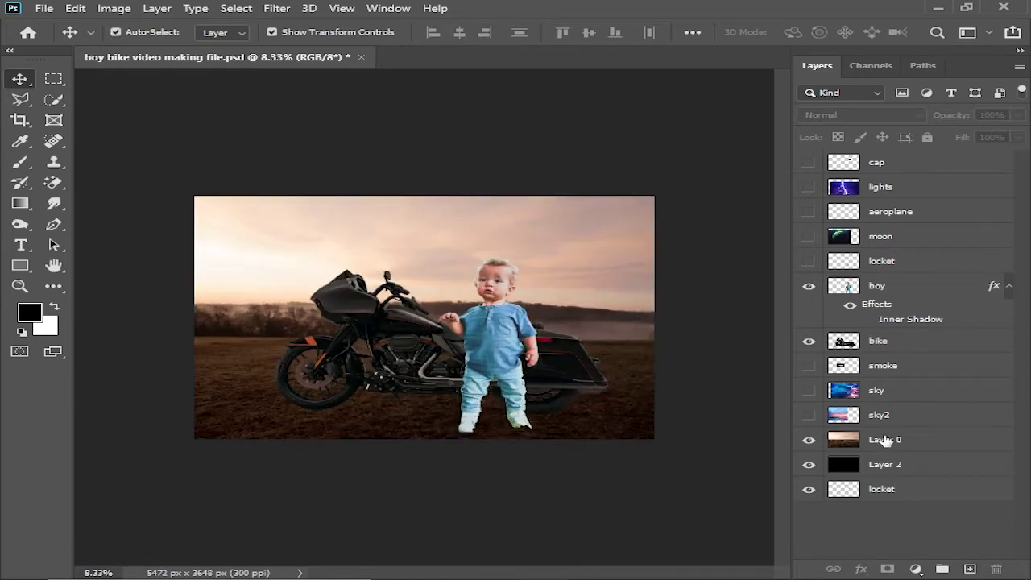
Fill the sunset sky area at the top of the landscape with black.
left_click(885, 440)
key("ctrl+plus")
key("m")
key("ctrl+minus")
left_click_drag(196, 197, 693, 300)
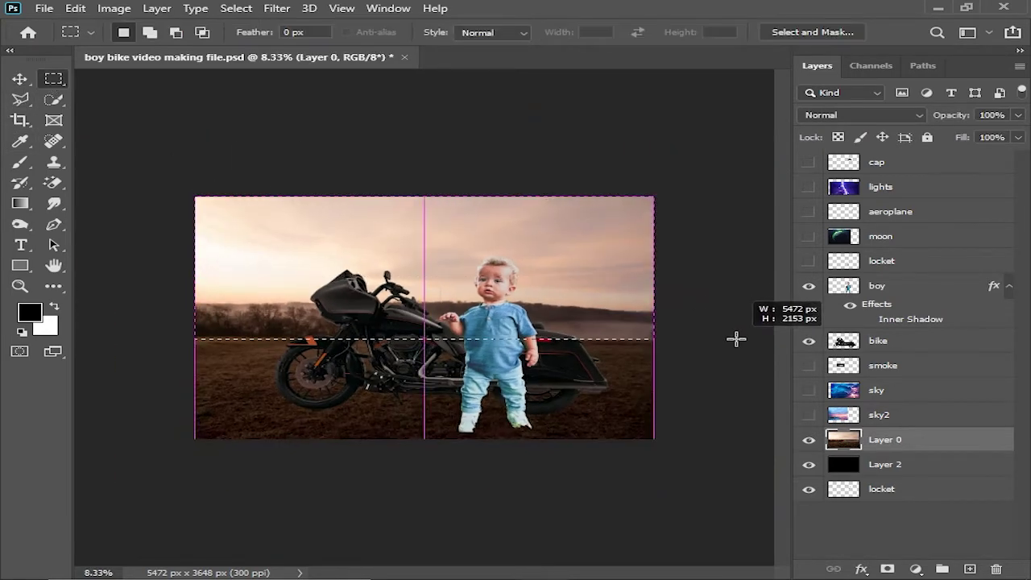
key("alt+BackSpace")
left_click(17, 79)
key("ctrl+plus")
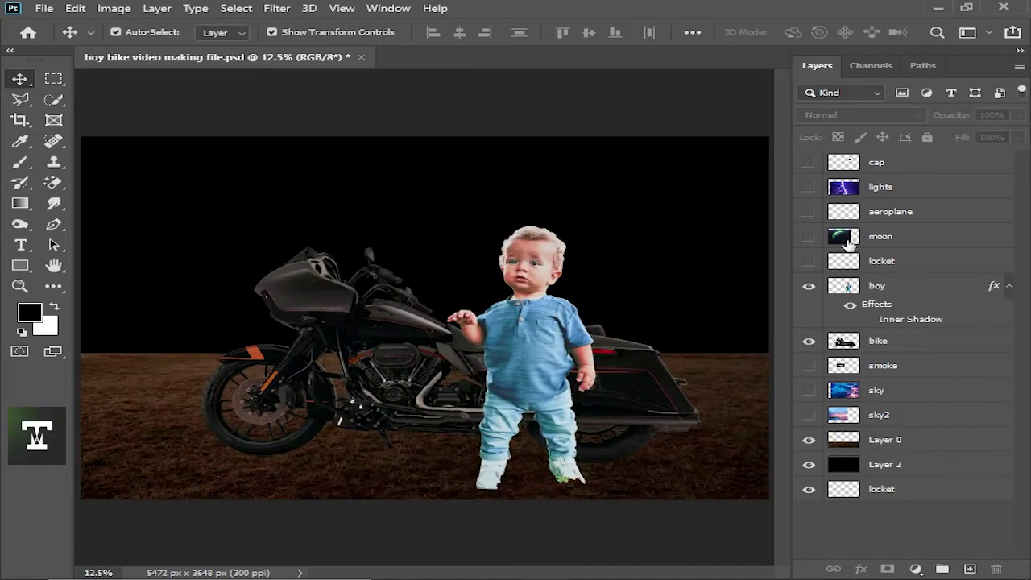
Place the stormy sky below the landscape, scaled to about 71% above the horizon.
left_click(809, 390)
left_click(876, 390)
key("ctrl+bracketleft")
key("ctrl+bracketleft")
left_click_drag(612, 246, 556, 226)
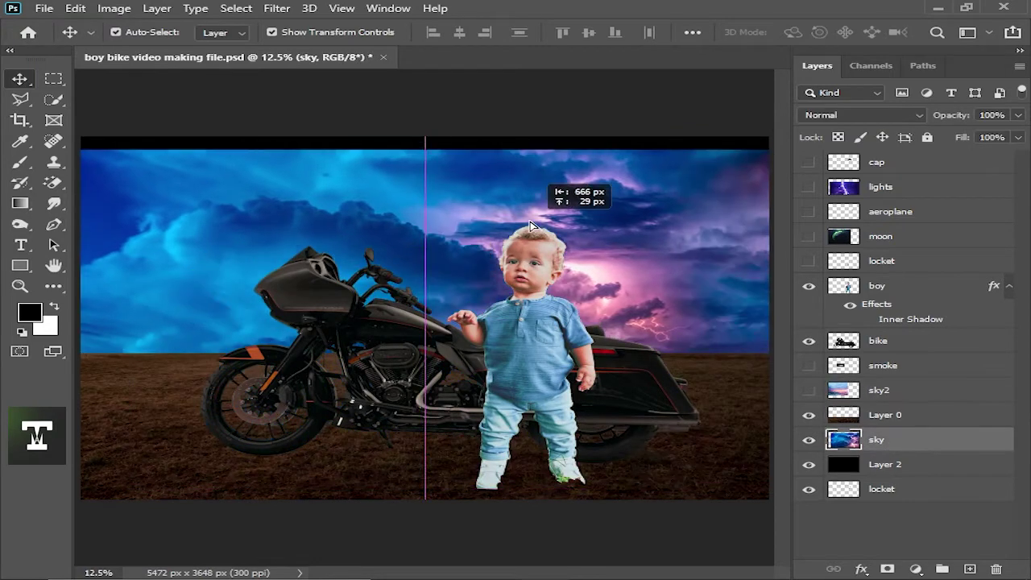
key("ctrl+minus")
left_click_drag(676, 197, 545, 253)
left_click_drag(435, 274, 524, 217)
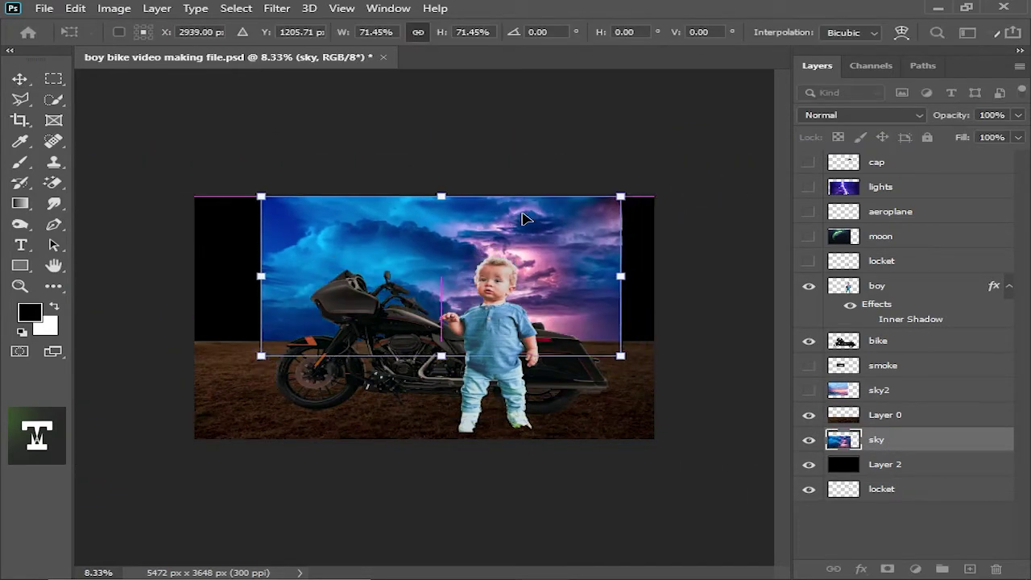
key("ctrl+plus")
Place the second sky below the stormy sky and position it on the canvas.
left_click(809, 390)
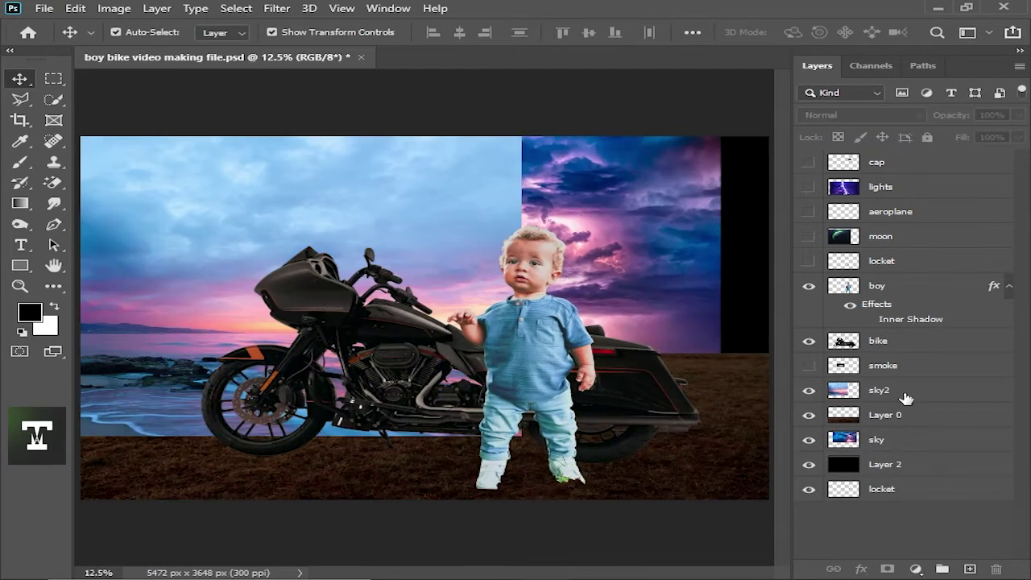
left_click(877, 390)
key("ctrl+bracketleft")
key("ctrl+minus")
key("ctrl+bracketleft")
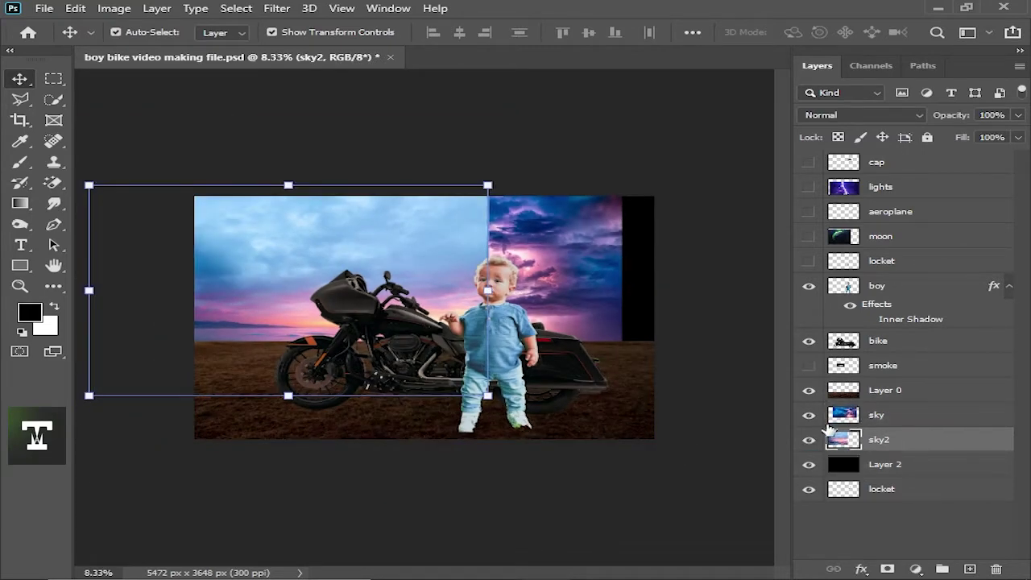
left_click_drag(300, 217, 409, 237)
left_click_drag(444, 177, 444, 145)
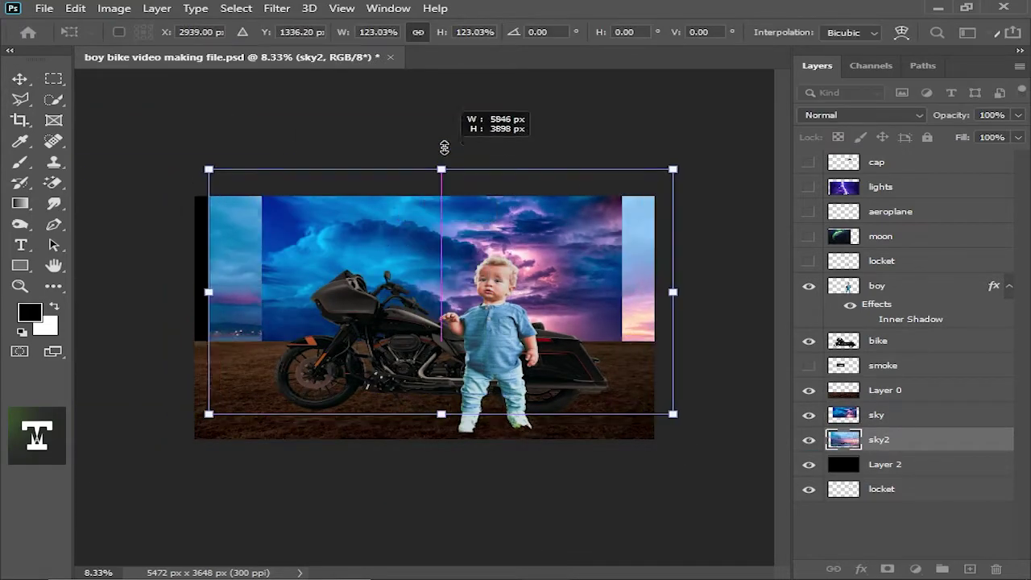
left_click_drag(244, 265, 247, 277)
key("ctrl+z")
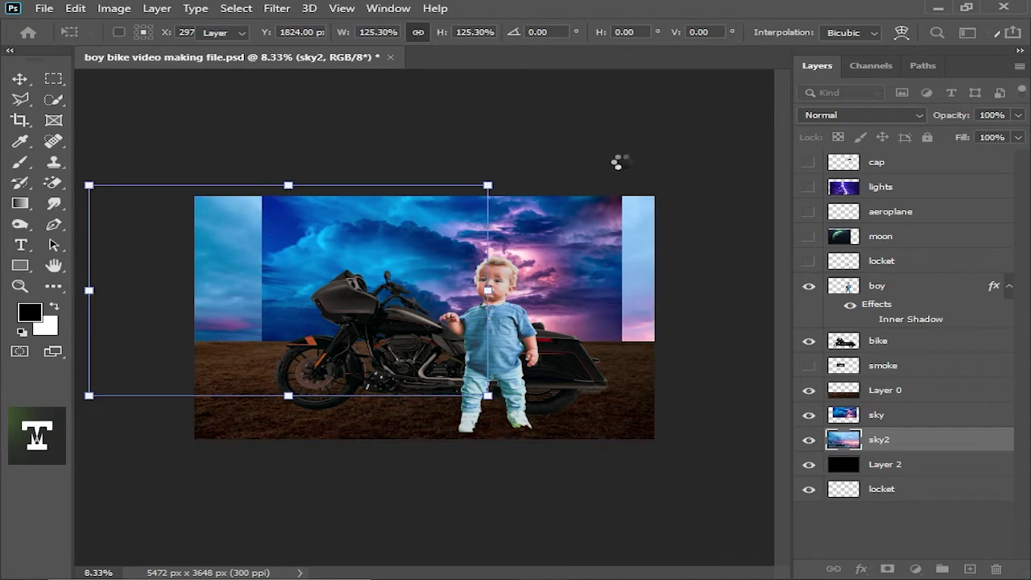
key("Return")
Set the stormy sky layer's blend mode to Screen.
key("alt+bracketright")
key("ctrl+plus")
key("alt+bracketleft")
key("alt+bracketright")
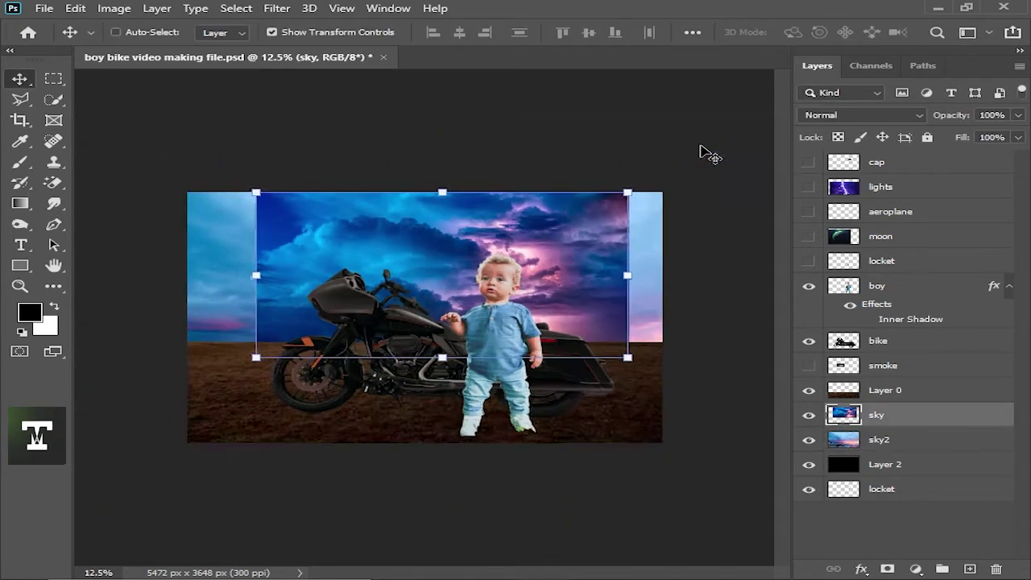
left_click(862, 115)
left_click(822, 240)
key("ctrl+plus")
Brighten the second sky's midtones with Levels.
left_click(903, 439)
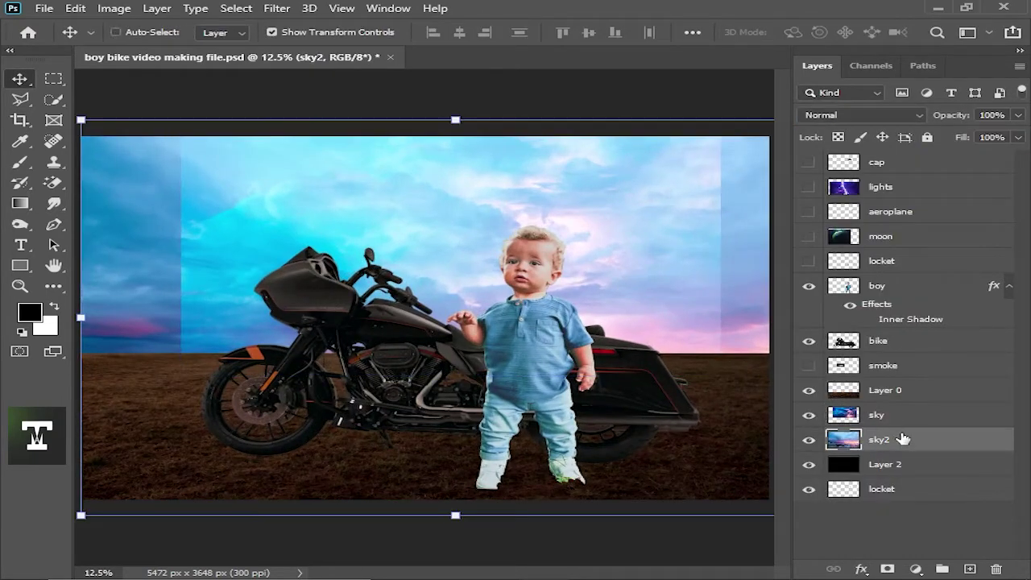
key("ctrl+l")
left_click_drag(675, 309, 705, 311)
key("Escape")
key("ctrl+minus")
Erase the stormy sky's edges, then merge and reposition the two sky layers.
key("alt+bracketright")
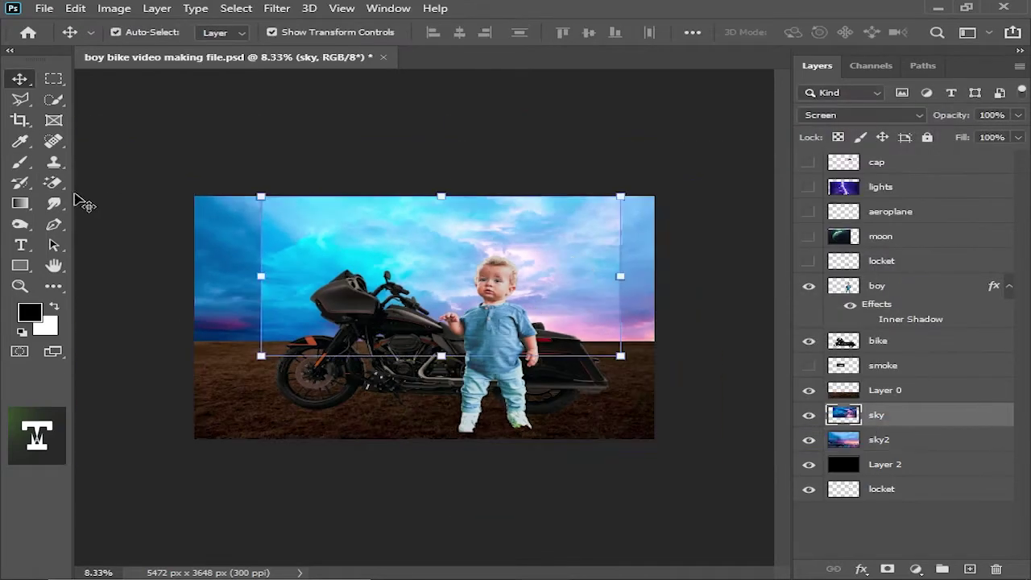
key("e")
key("bracketleft")
key("bracketleft")
key("bracketleft")
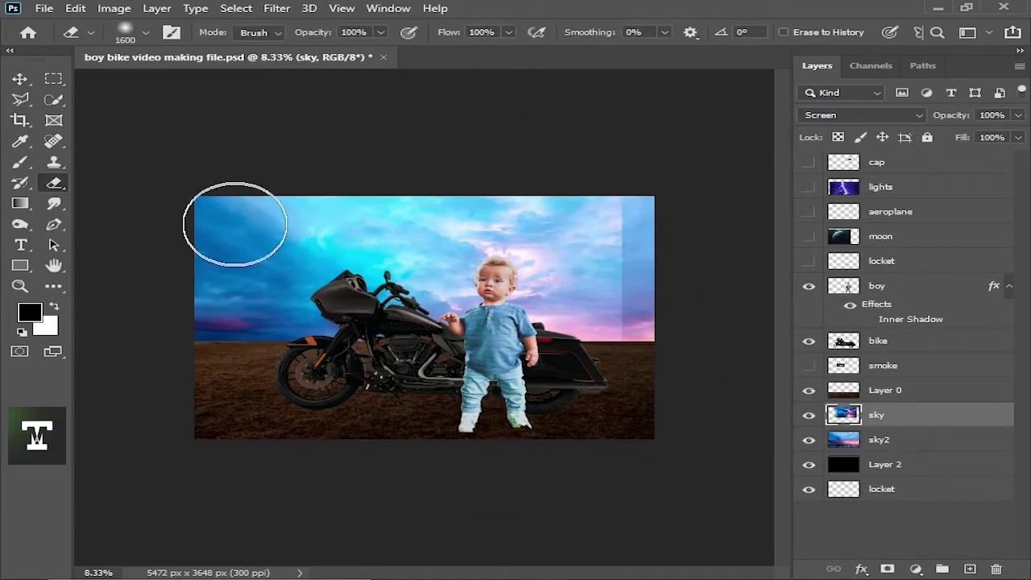
left_click(19, 79)
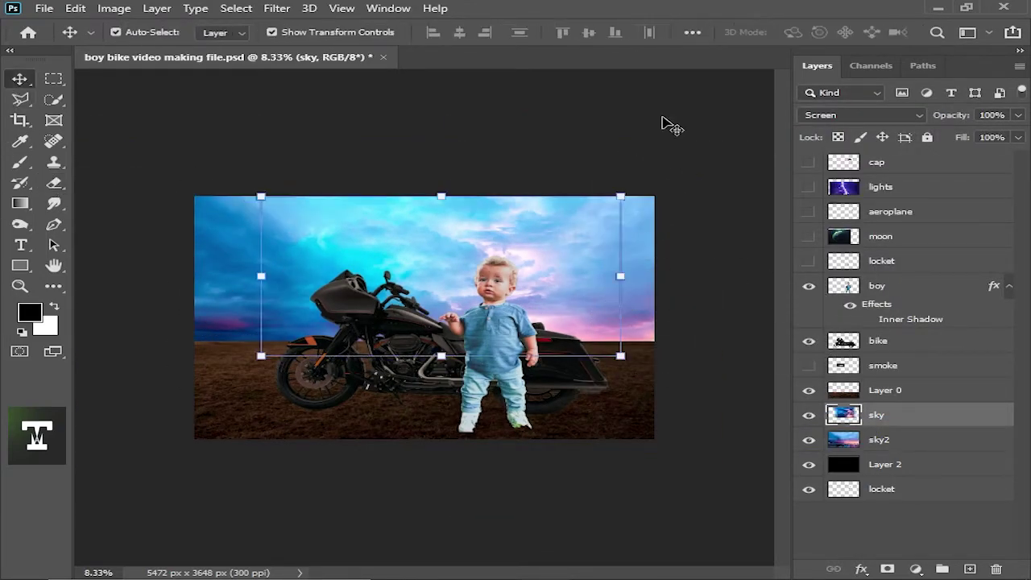
key("ctrl+plus")
left_click_drag(892, 440, 864, 385)
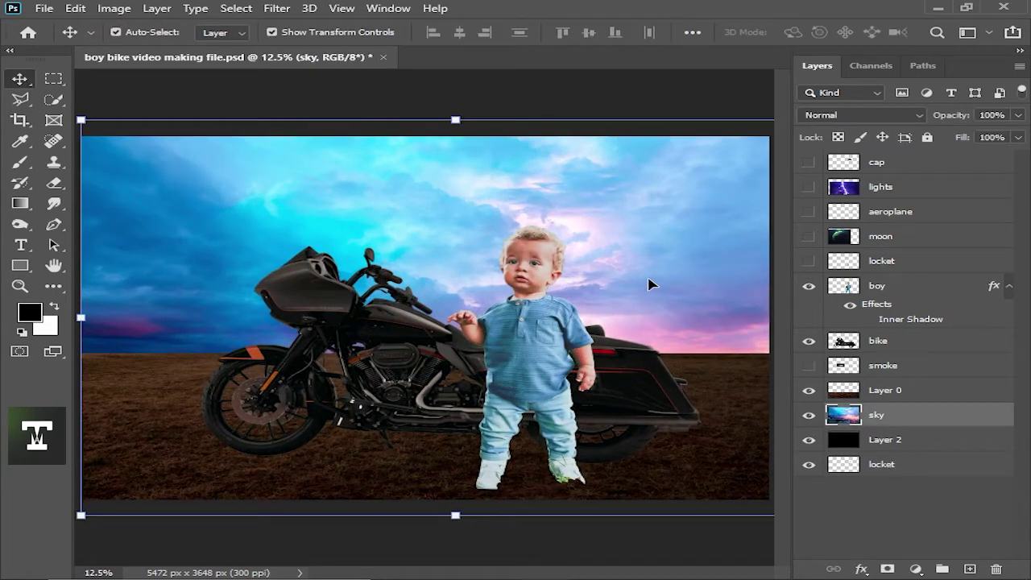
key("ctrl+minus")
Shrink the motorcycle and boy to about 93% and move them down toward the ground.
left_click(500, 350)
left_click(393, 353)
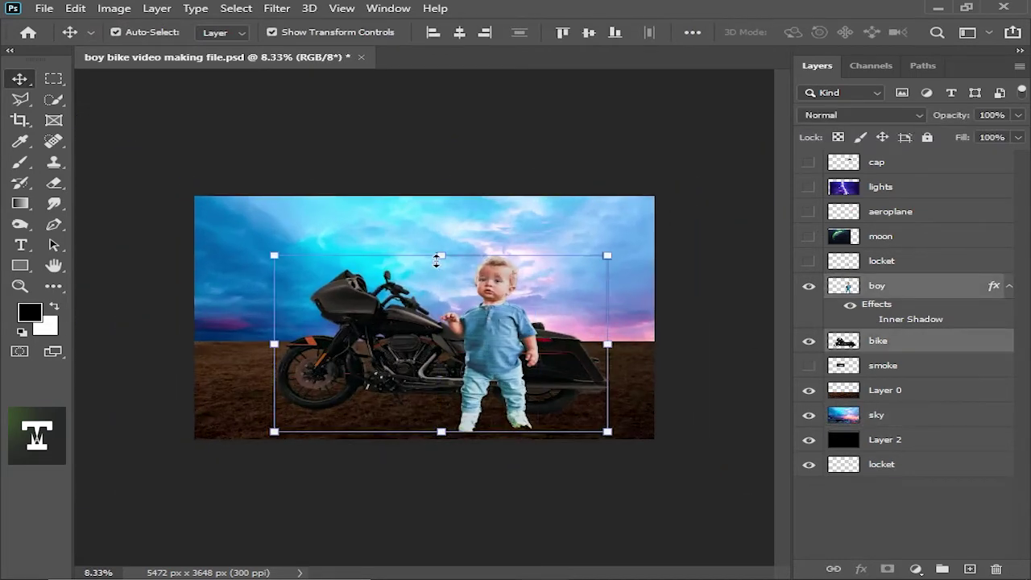
left_click_drag(437, 260, 437, 265)
left_click_drag(469, 320, 475, 326)
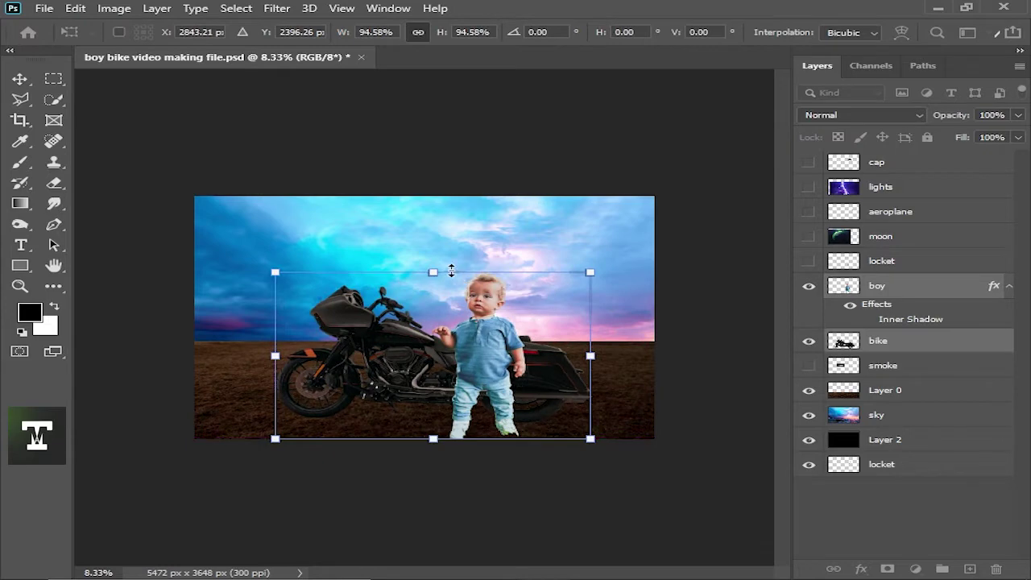
left_click_drag(451, 271, 452, 274)
left_click_drag(516, 355, 507, 347)
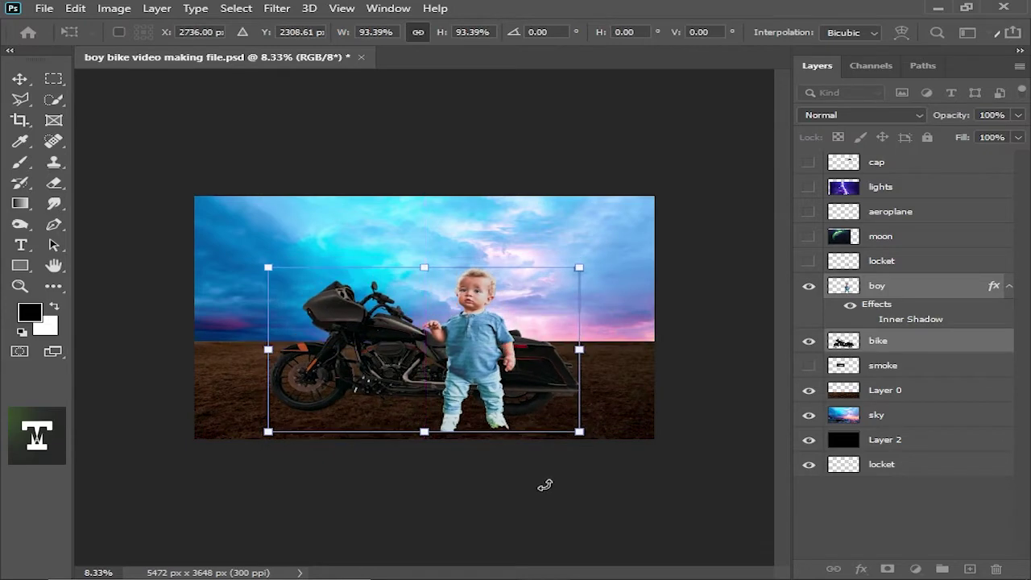
key("ctrl+plus")
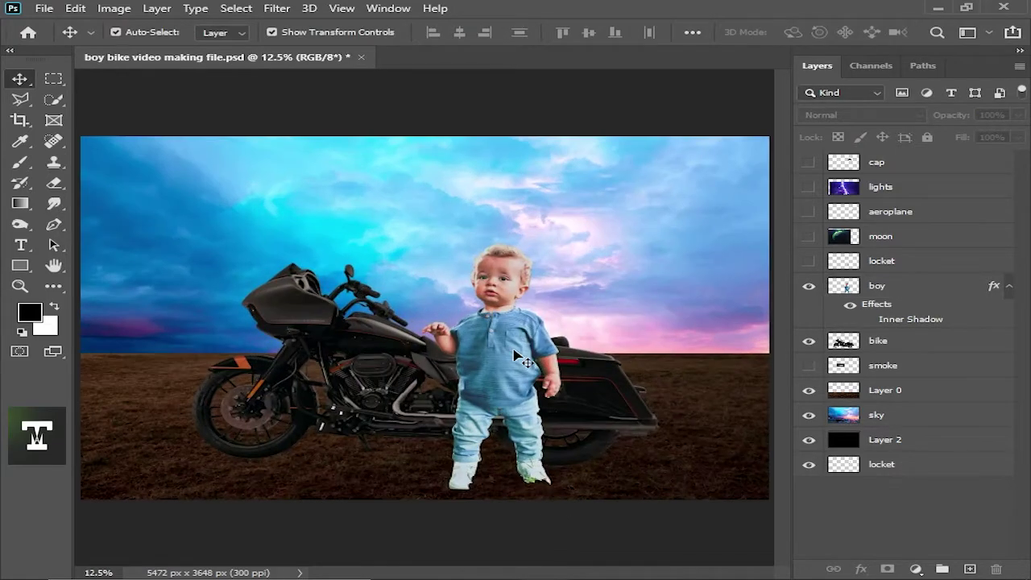
key("ctrl+minus")
Set the sky's Hue/Saturation Lightness to -49.
left_click(631, 306, "ctrl")
key("ctrl+plus")
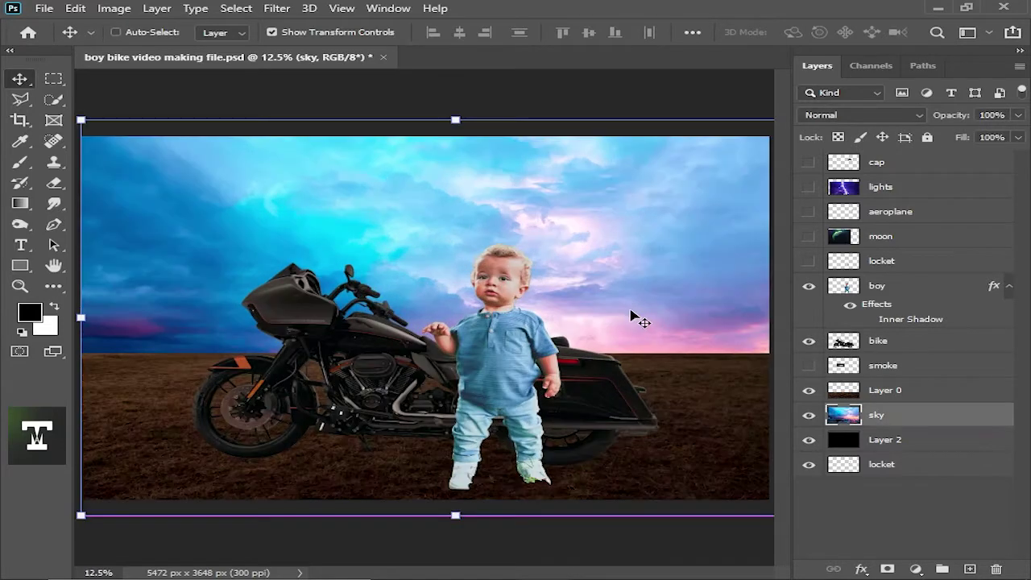
key("ctrl+u")
left_click_drag(730, 326, 681, 327)
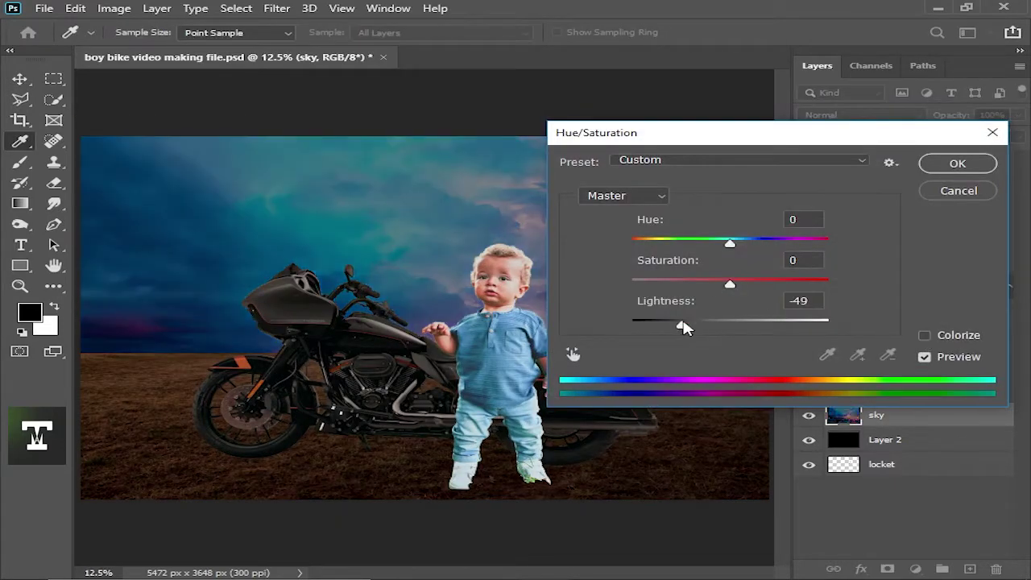
Apply the darkened sky, then apply a Hue/Saturation change to Layer 2.
key("Return")
key("ctrl+minus")
key("ctrl+plus")
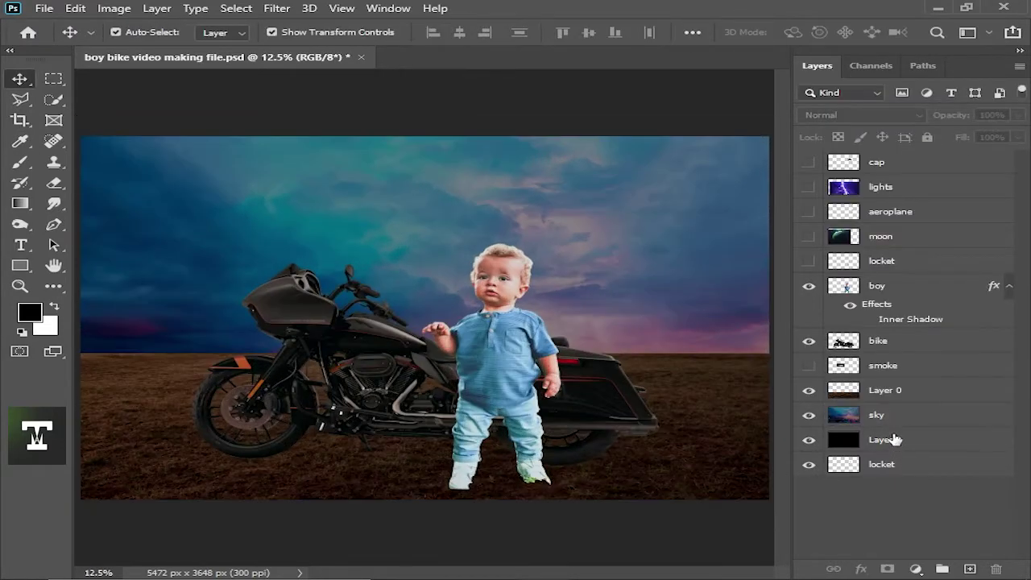
left_click(894, 439)
key("ctrl+u")
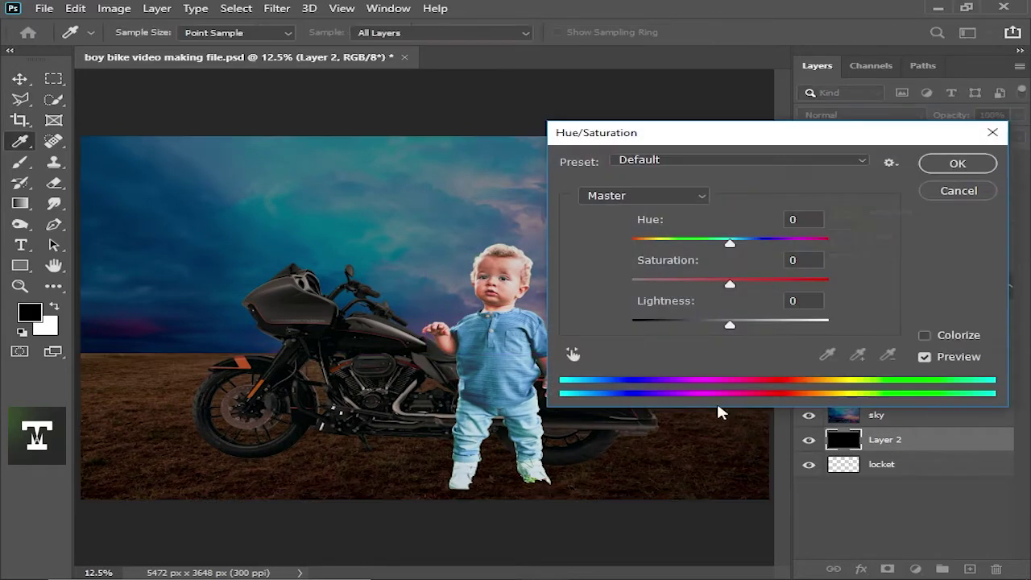
key("ctrl+plus")
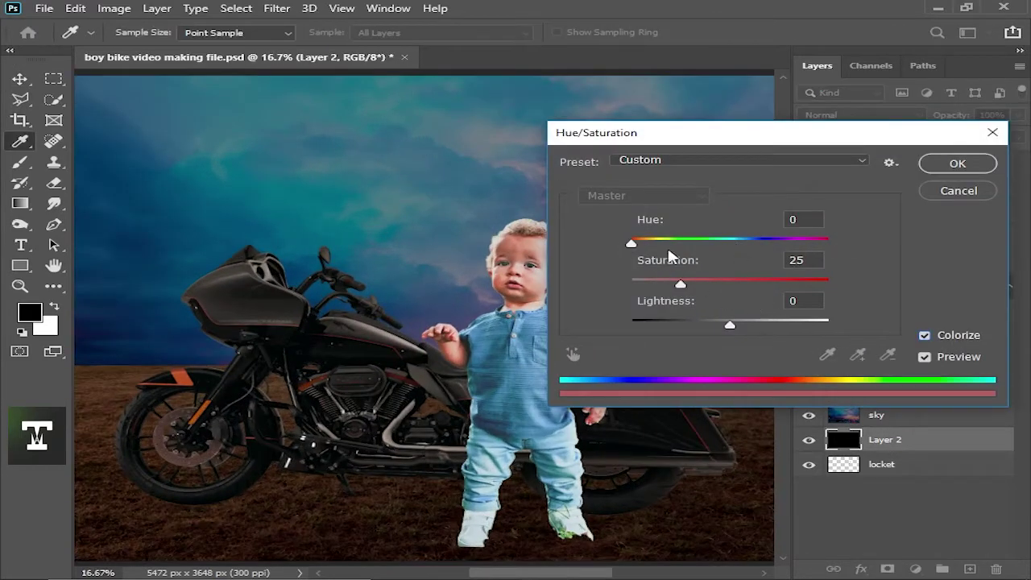
key("Return")
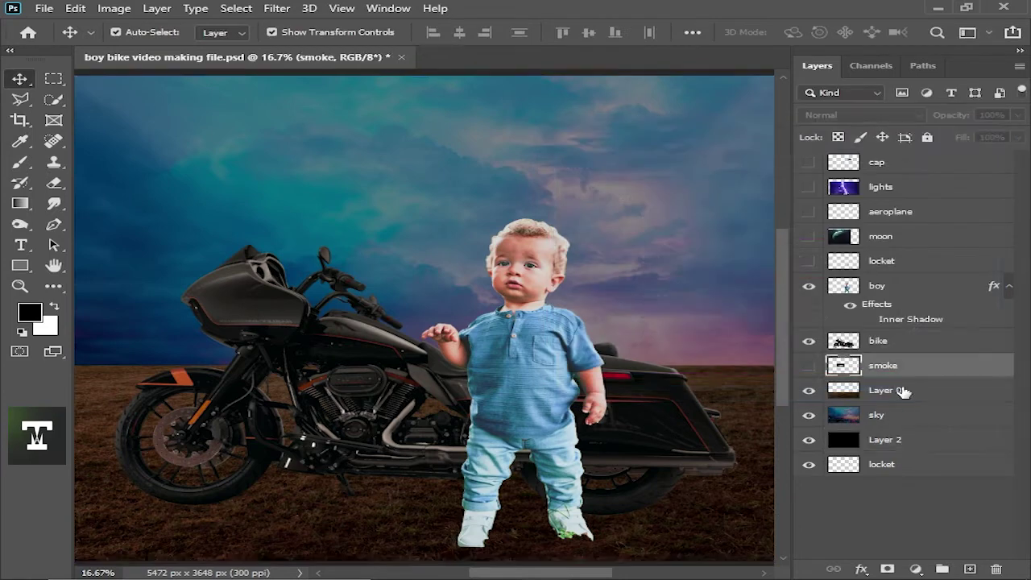
Colorize the ground Layer 0 blue with Hue 204 and Saturation 52.
left_click(902, 391)
key("ctrl+u")
key("ctrl+minus")
left_click(924, 336)
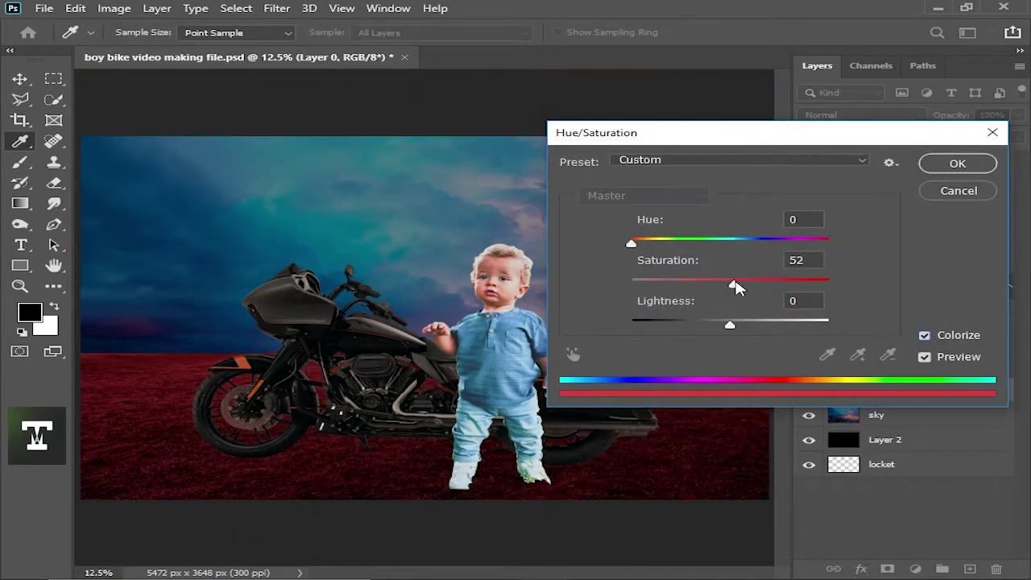
left_click_drag(632, 244, 742, 243)
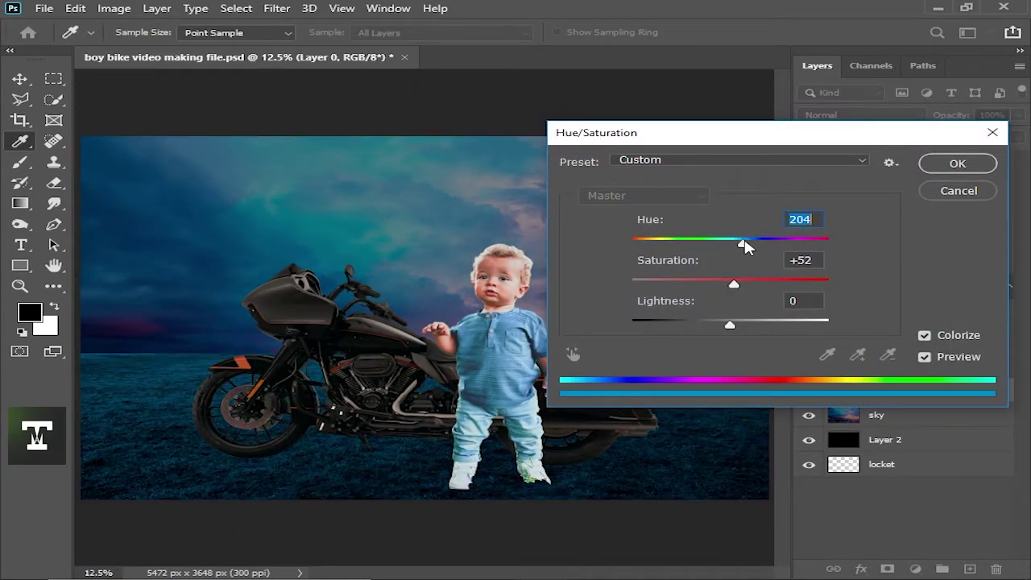
key("Return")
key("ctrl+minus")
key("ctrl+plus")
Apply Levels to the sky with black input 29 and midtone 1.26.
left_click(600, 270)
key("ctrl+minus")
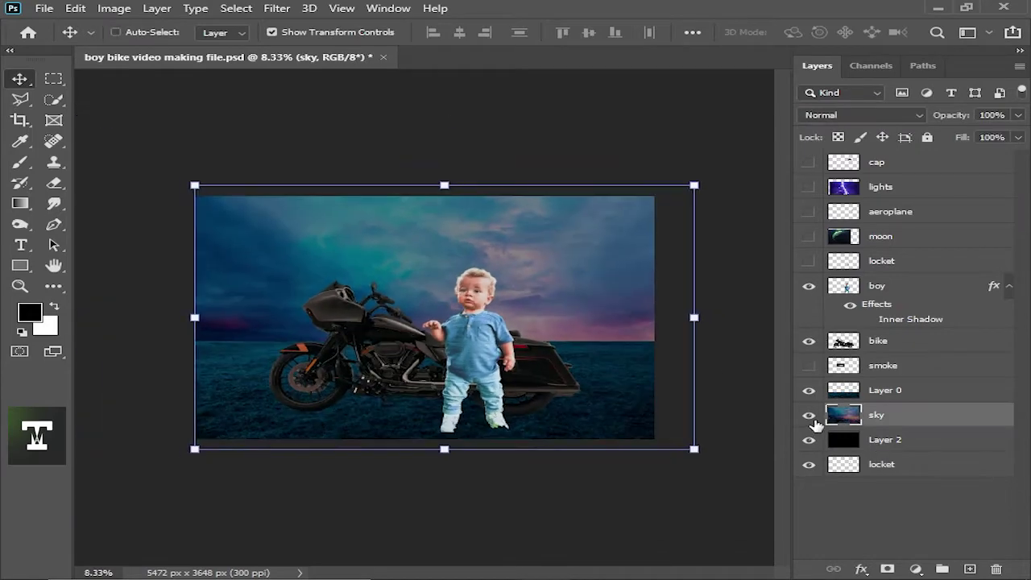
key("ctrl+l")
key("ctrl+plus")
left_click_drag(681, 314, 659, 316)
left_click_drag(574, 307, 579, 307)
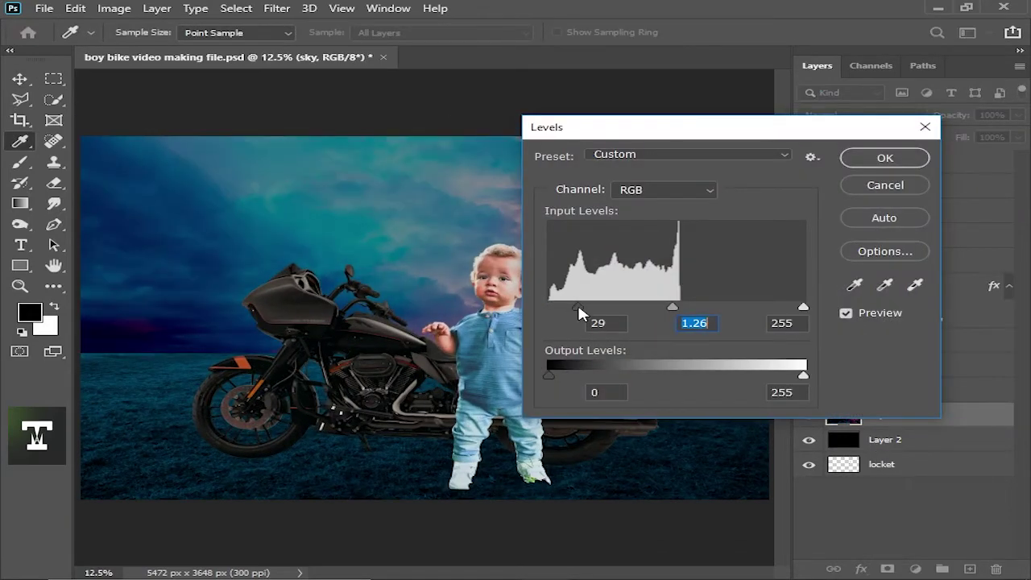
key("Return")
key("ctrl+minus")
key("ctrl+minus")
Rotate the motorcycle slightly with a free transform.
key("ctrl+plus")
key("ctrl+plus")
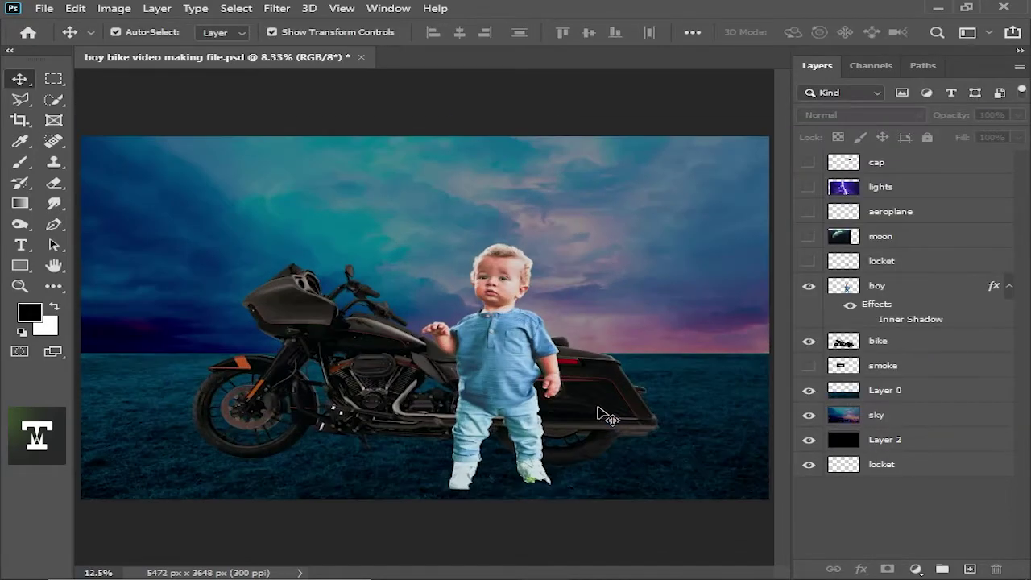
left_click(498, 361)
left_click(878, 341)
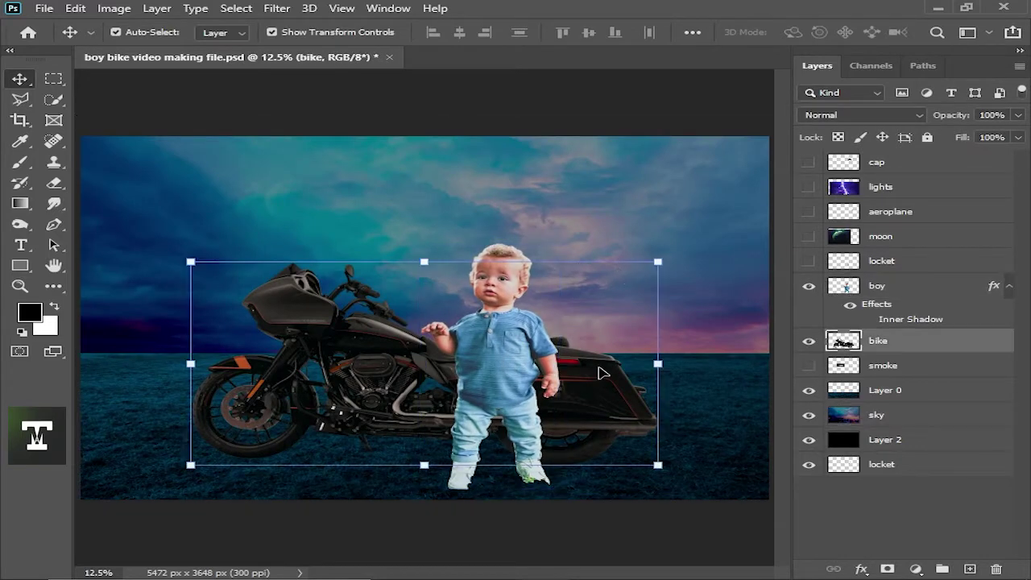
key("ctrl+t")
left_click_drag(720, 218, 671, 272)
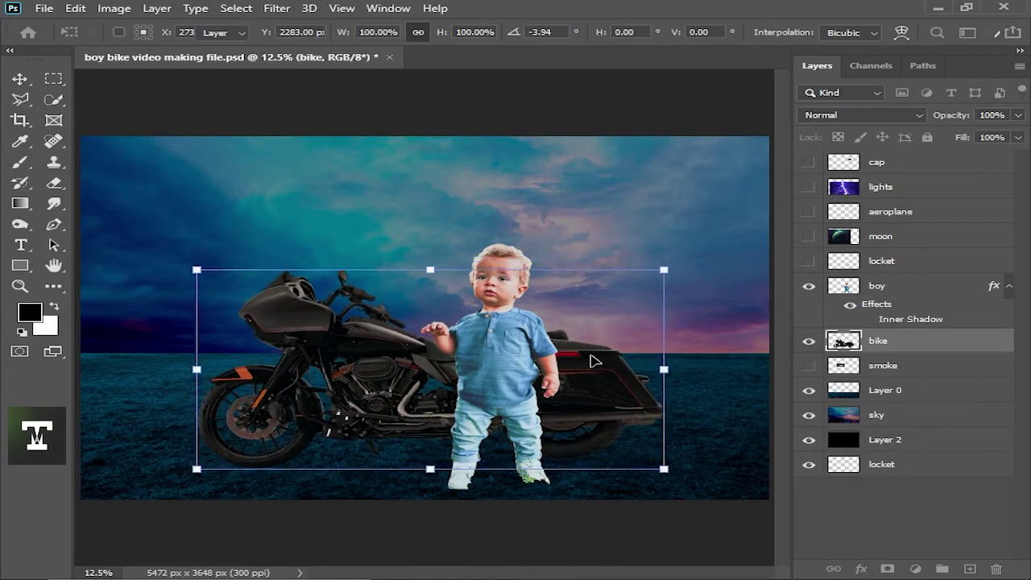
key("Return")
left_click(618, 249, "ctrl")
Apply a free transform to the boy layer and deselect him.
key("ctrl+minus")
key("ctrl+plus")
left_click(476, 338, "ctrl")
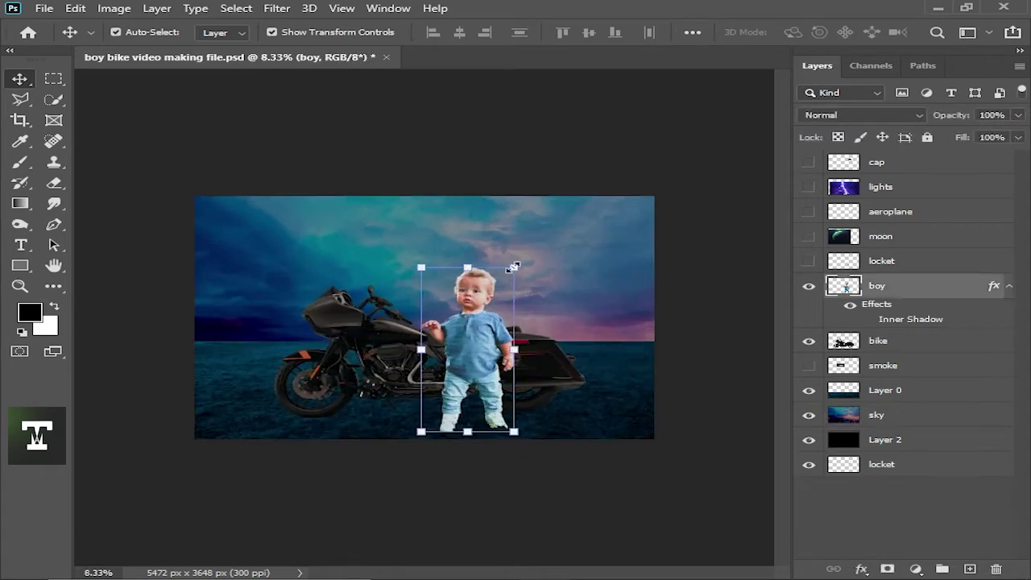
key("ctrl+t")
key("Return")
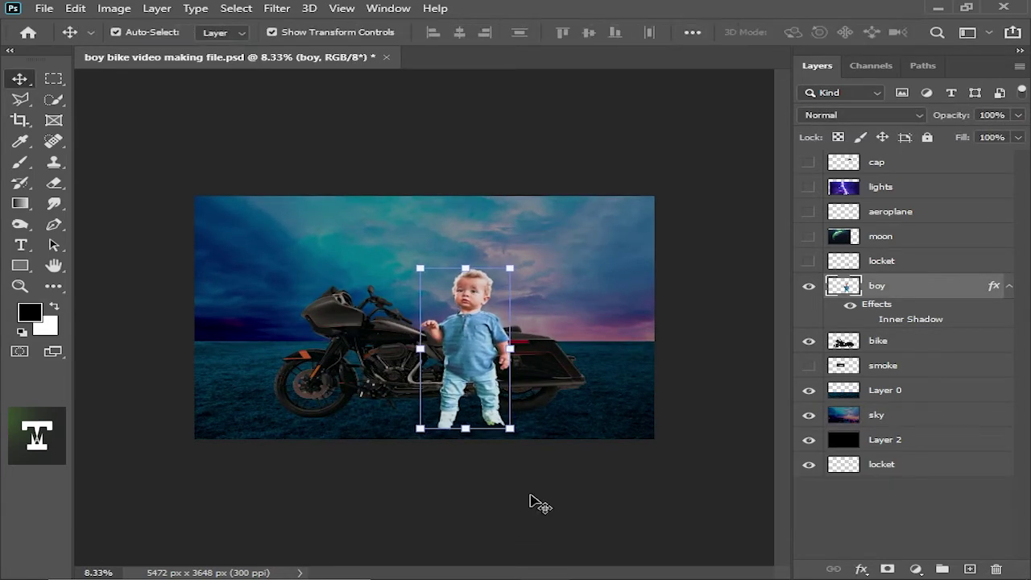
left_click(472, 437)
Show the hidden moon layer and set it to Screen blending.
key("ctrl+plus")
key("ctrl+plus")
left_click(666, 203)
key("ctrl+minus")
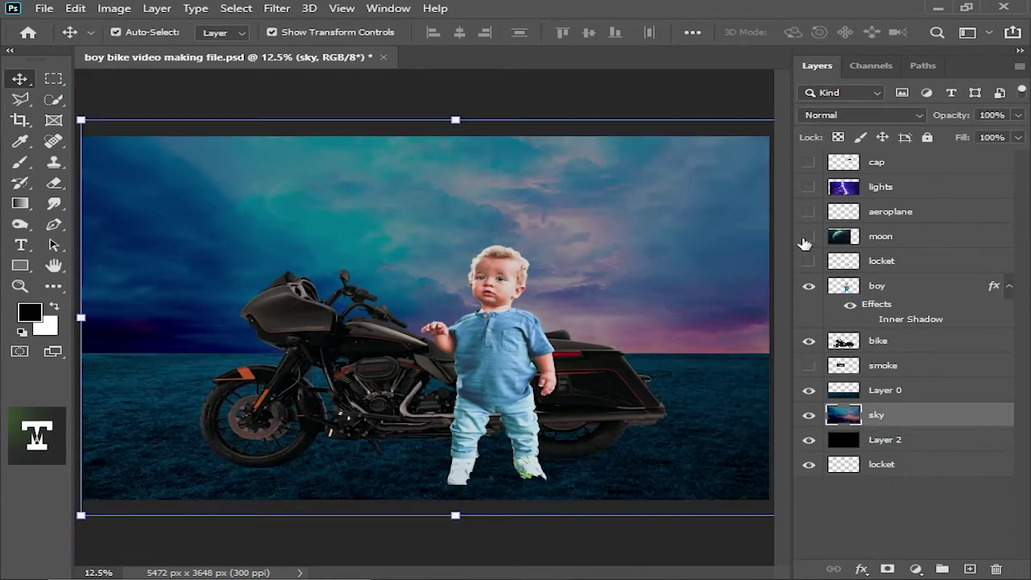
left_click(808, 237)
left_click(511, 262)
left_click(862, 114)
Set the moon to Screen and rotate it about 172° into a crescent above the boy.
left_click(876, 246)
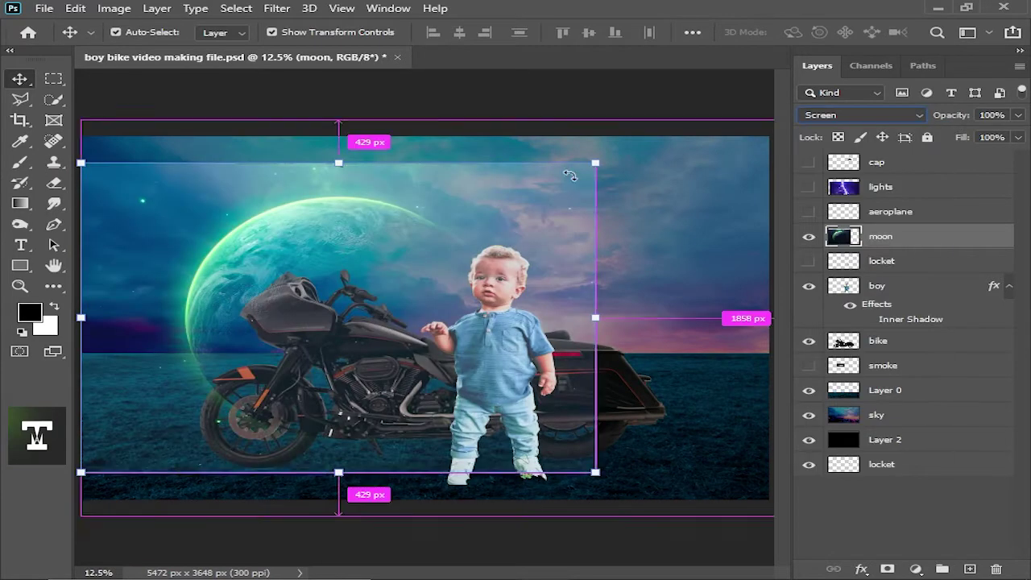
key("ctrl+t")
mouse_move(600, 173)
left_mouse_down()
mouse_move(500, 128)
mouse_move(157, 396)
left_mouse_up()
left_click_drag(403, 375, 550, 301)
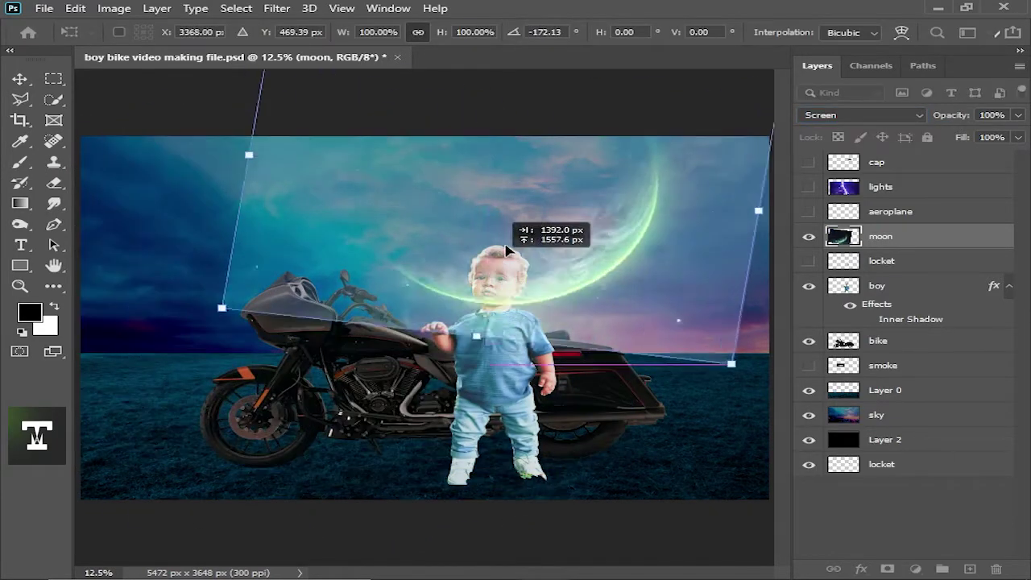
key("Return")
Move the moon layer below the bike and erase its lower edges with a smaller eraser.
left_click_drag(924, 242, 898, 342)
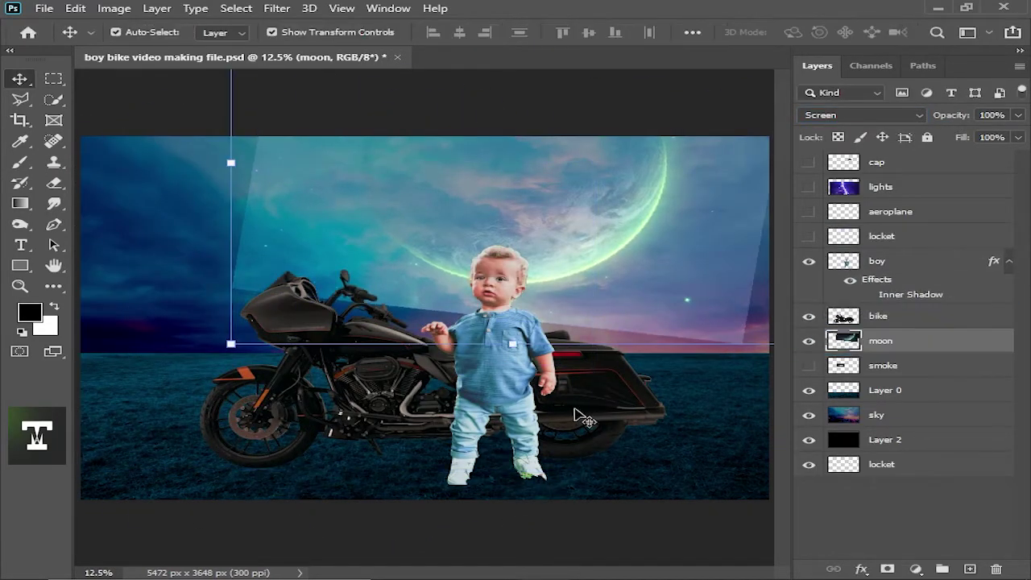
left_click(54, 183)
key("ctrl+minus")
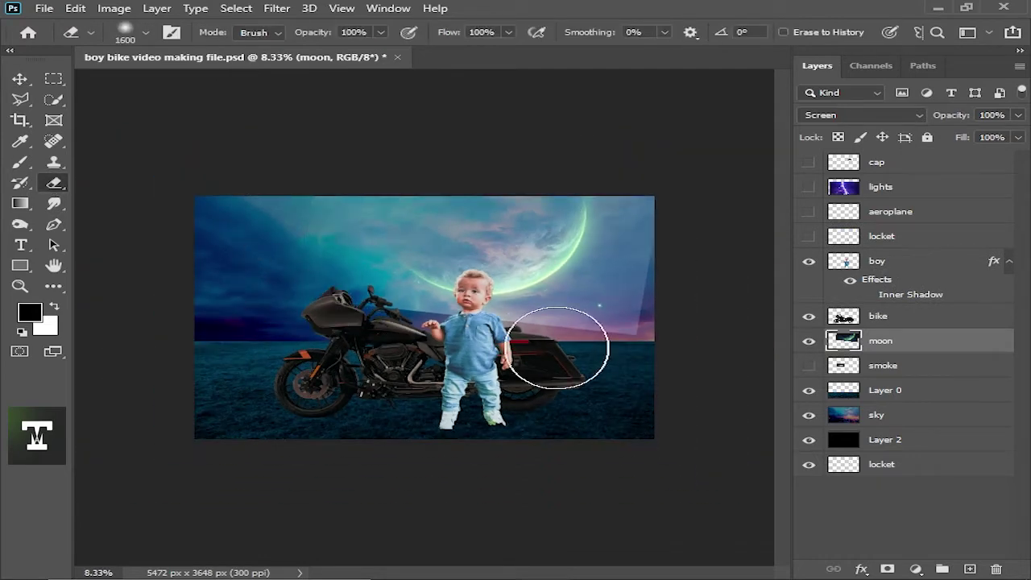
key("ctrl+plus")
key("bracketleft")
key("bracketleft")
key("bracketleft")
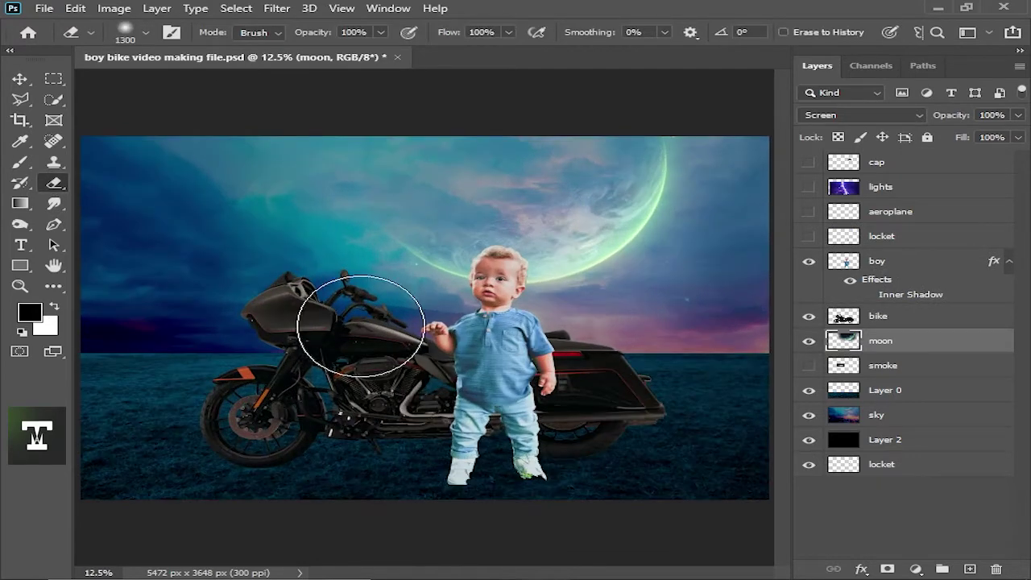
Show the hidden lightning image and begin transforming the lights layer.
left_click(19, 80)
key("ctrl+minus")
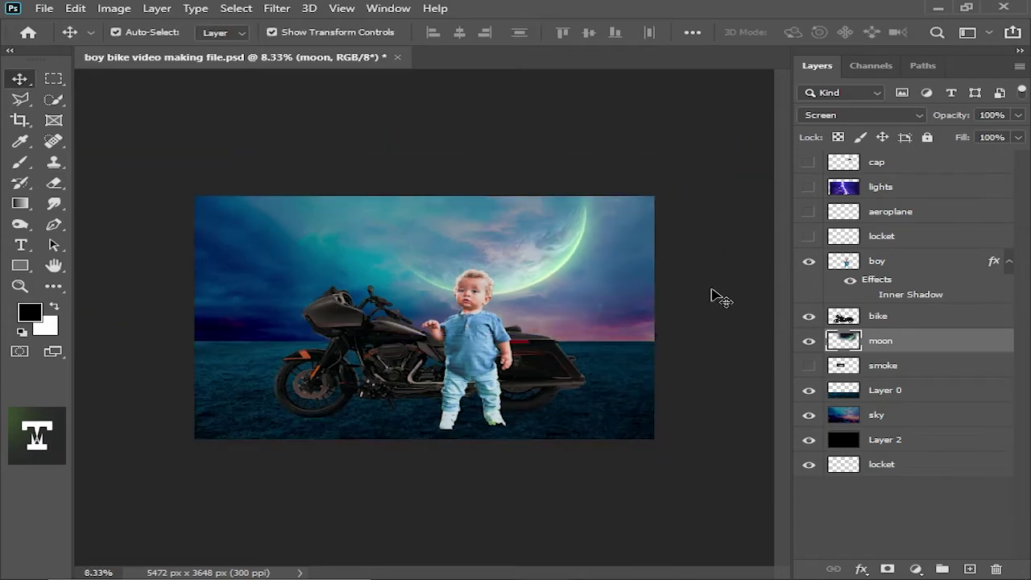
left_click(809, 186)
left_click(880, 186)
key("ctrl+t")
key("ctrl+plus")
Scale the lightning over the sky, set it to Screen, and move it up over the moon.
mouse_move(592, 249)
left_mouse_down()
mouse_move(539, 249)
mouse_move(576, 208)
mouse_move(601, 68)
left_mouse_up()
key("Return")
key("ctrl+plus")
left_click(862, 114)
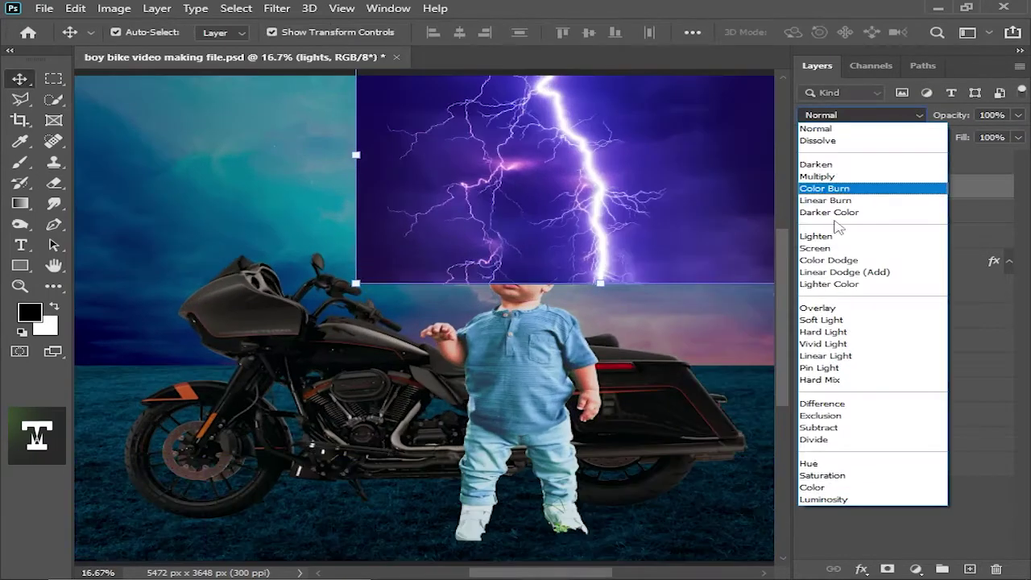
left_click(822, 236)
key("ctrl+minus")
key("ctrl+minus")
left_click_drag(591, 223, 584, 208)
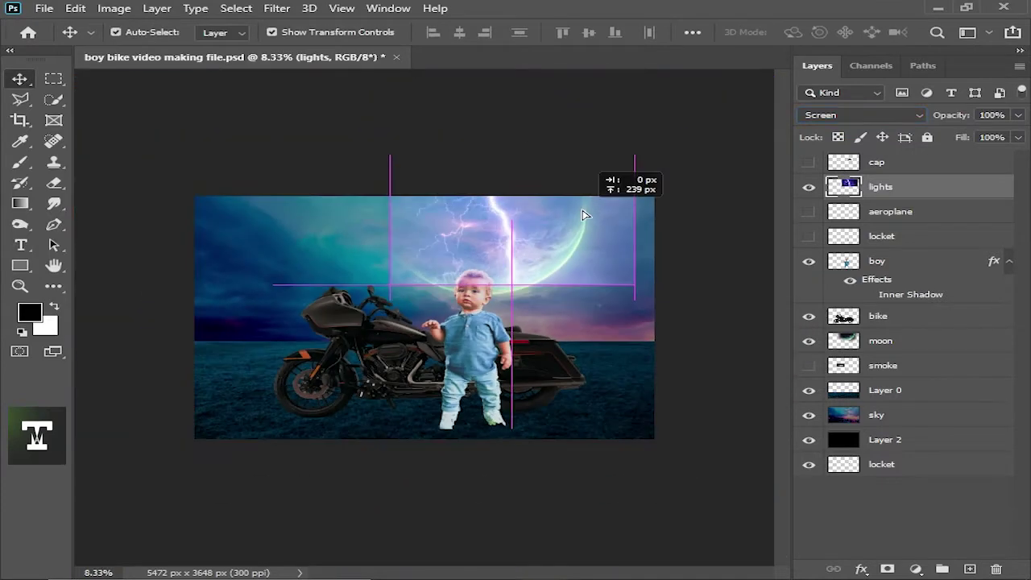
Erase the lightning's hard edge and colorize it cyan-blue with Hue/Saturation.
key("e")
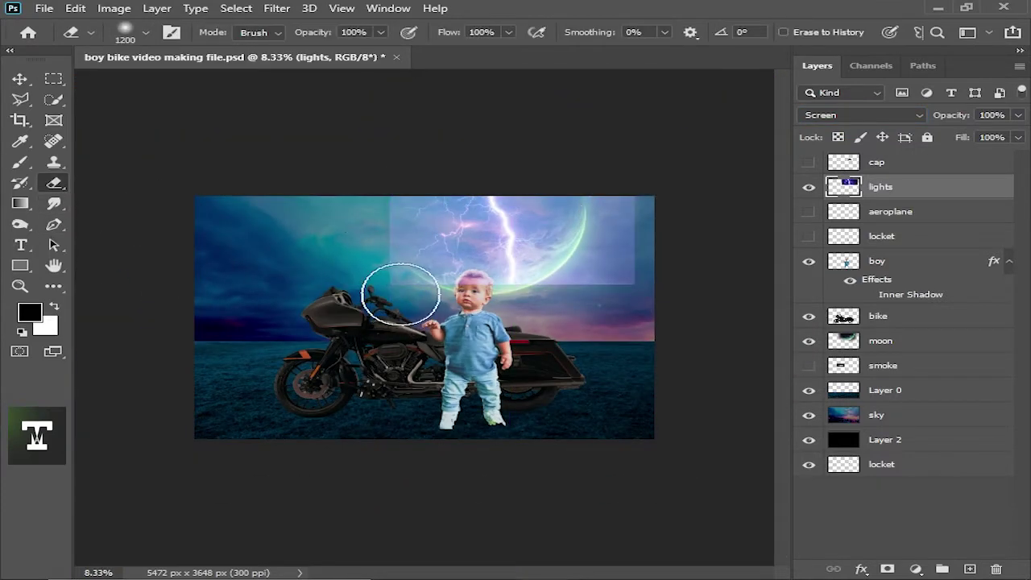
left_click_drag(554, 316, 637, 286)
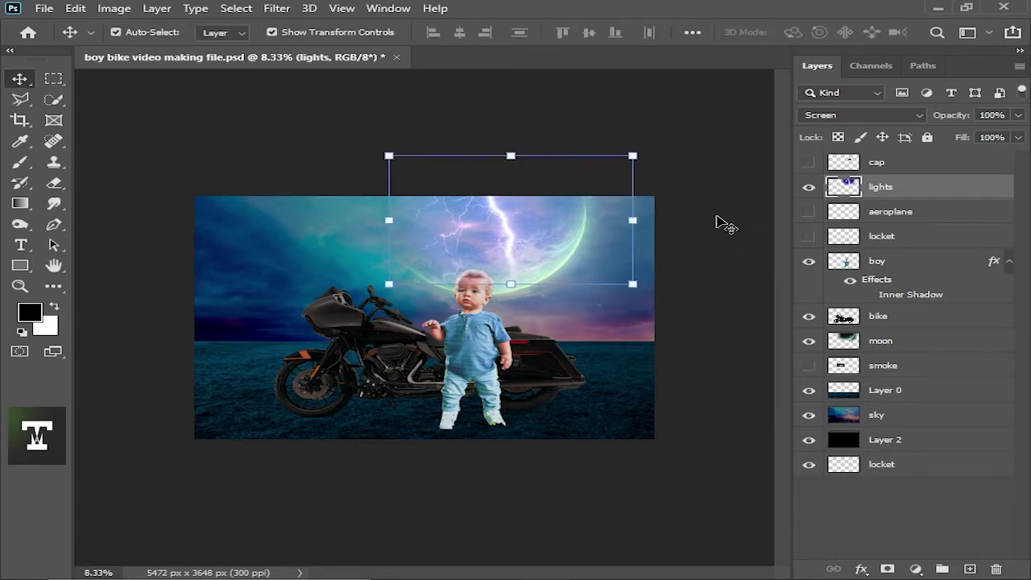
key("ctrl+plus")
key("ctrl+u")
left_click(921, 333)
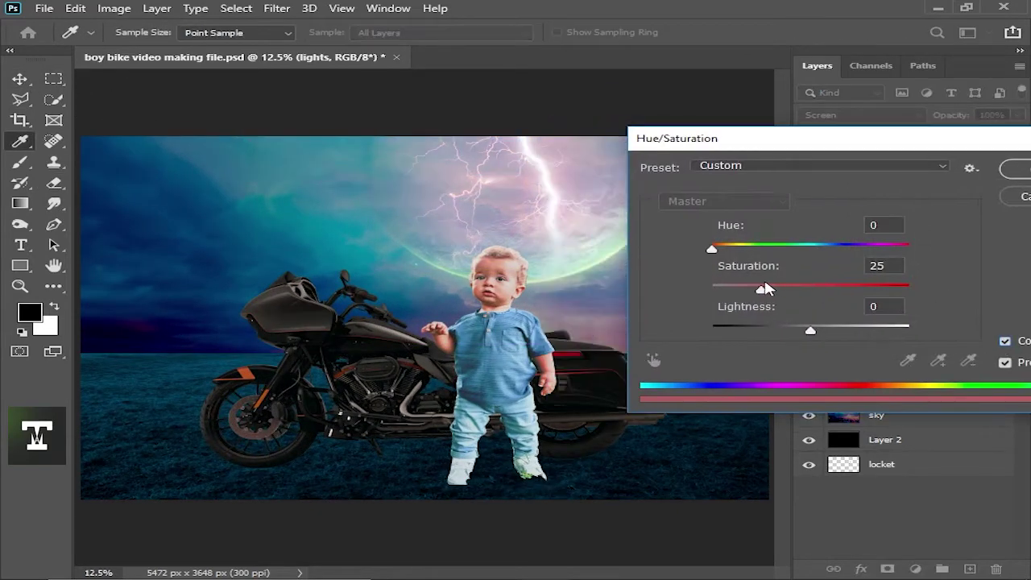
left_click_drag(711, 254, 828, 254)
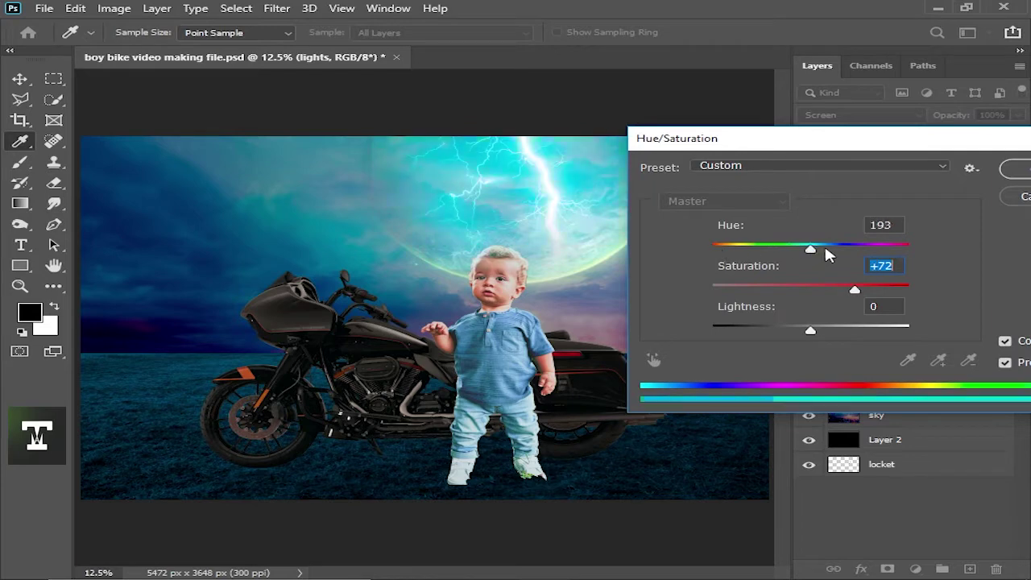
key("Return")
Darken the sky layer's midtones with Levels.
key("v")
key("ctrl+minus")
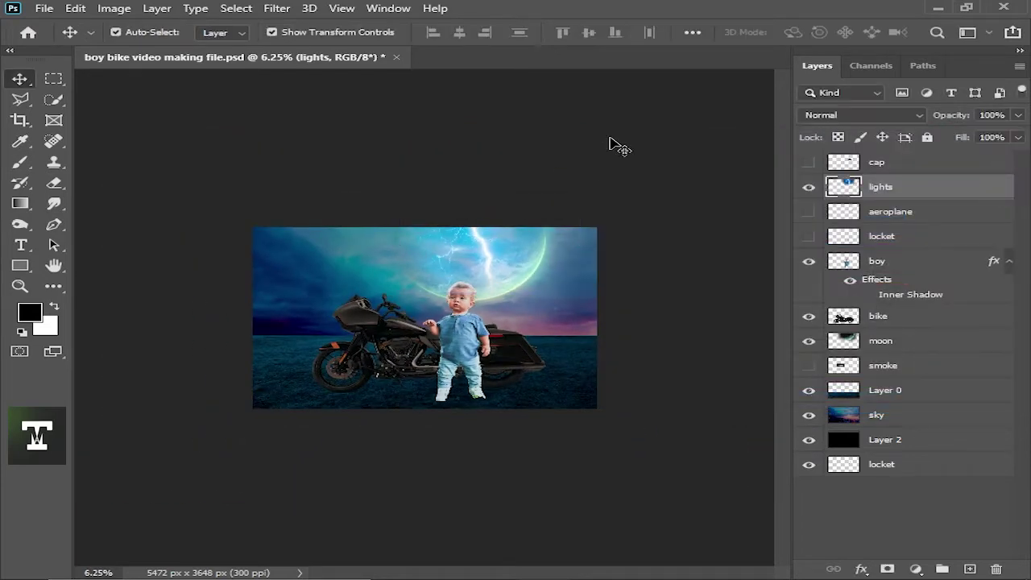
key("ctrl+plus")
left_click(894, 427)
key("ctrl+l")
left_click_drag(679, 310, 698, 310)
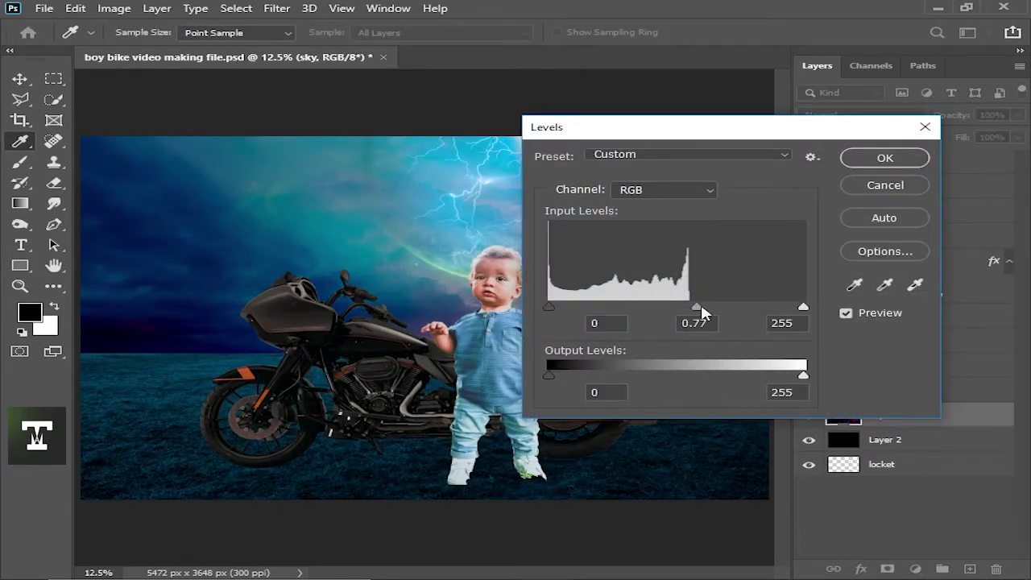
key("Return")
Finish erasing on the lights layer, return to the Move tool, and deselect it.
key("ctrl+minus")
key("ctrl+minus")
key("ctrl+plus")
key("ctrl+plus")
key("ctrl+plus")
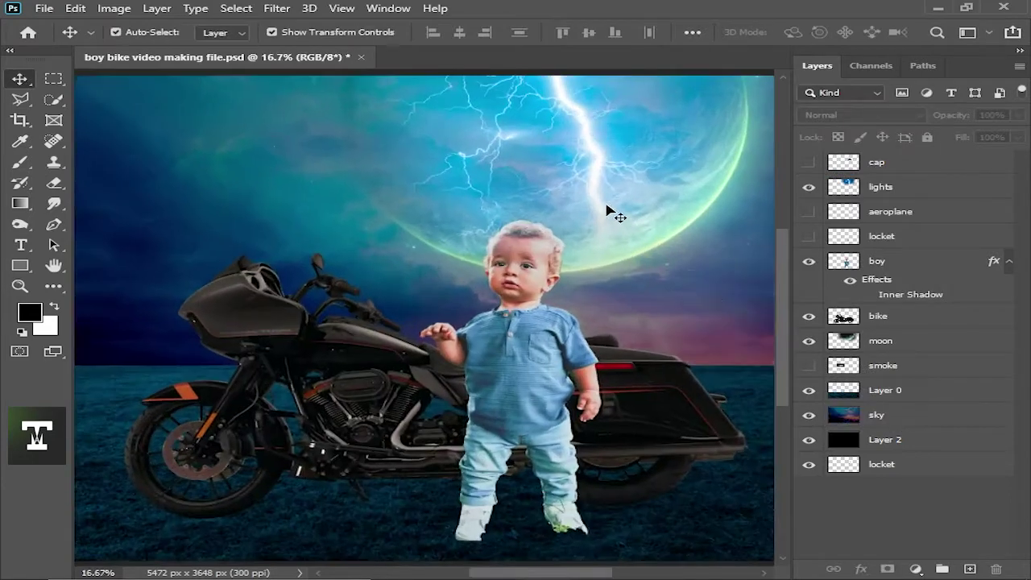
left_click(881, 186)
left_click(45, 187)
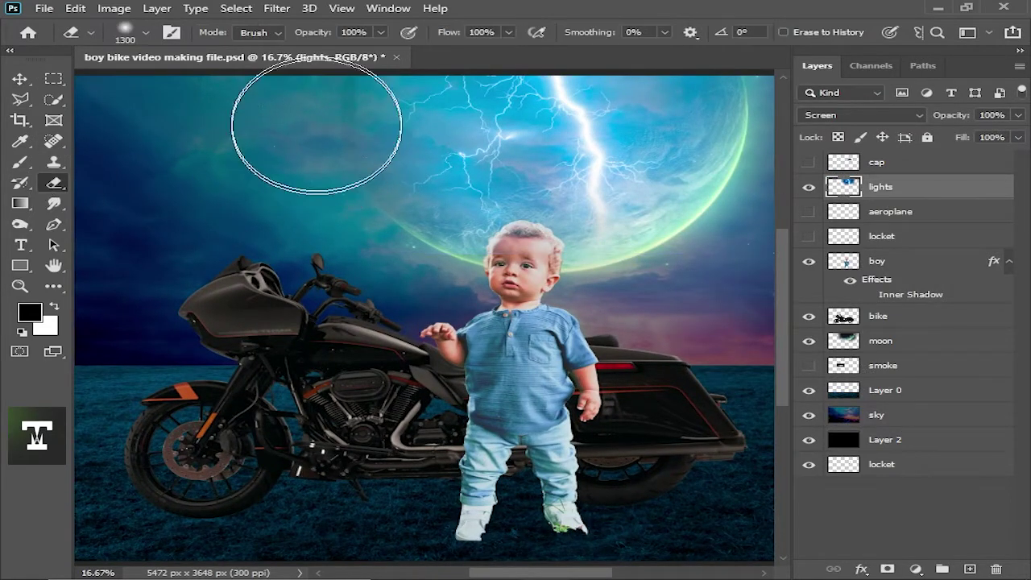
key("ctrl+minus")
left_click(21, 79)
key("ctrl+minus")
left_click(681, 191)
key("ctrl+plus")
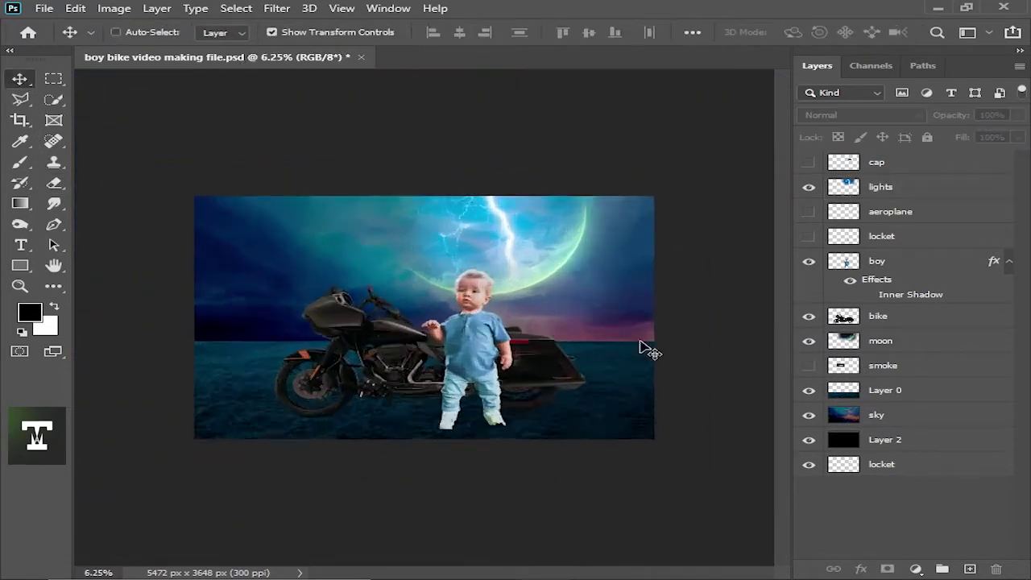
key("ctrl+plus")
key("ctrl+minus")
Enlarge the smoke image over the scene and set it to Screen blend.
left_click(819, 368)
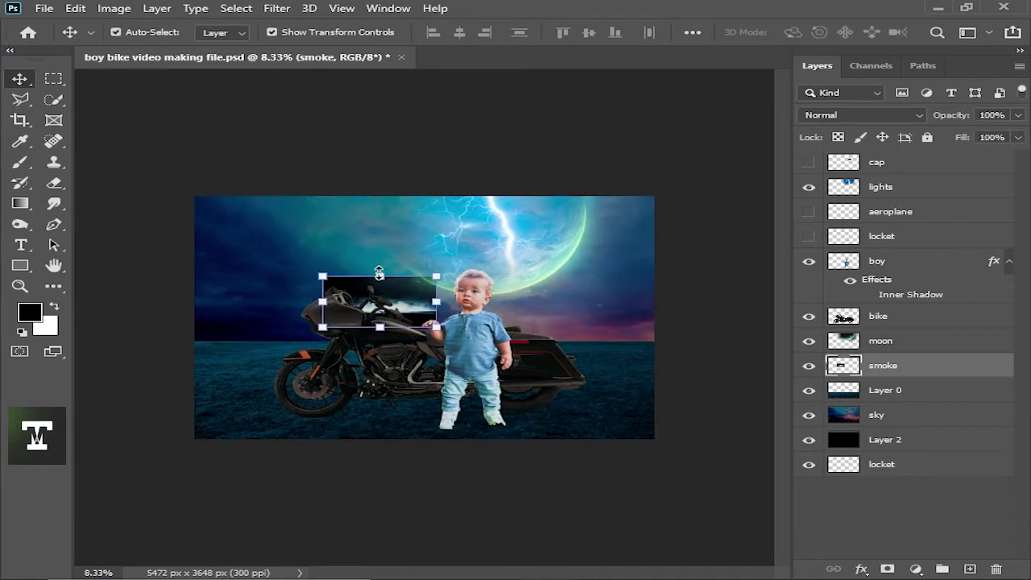
left_click_drag(447, 274, 571, 154)
key("Return")
key("ctrl+shift+bracketright")
mouse_move(363, 286)
left_mouse_down()
mouse_move(407, 328)
mouse_move(465, 315)
left_mouse_up()
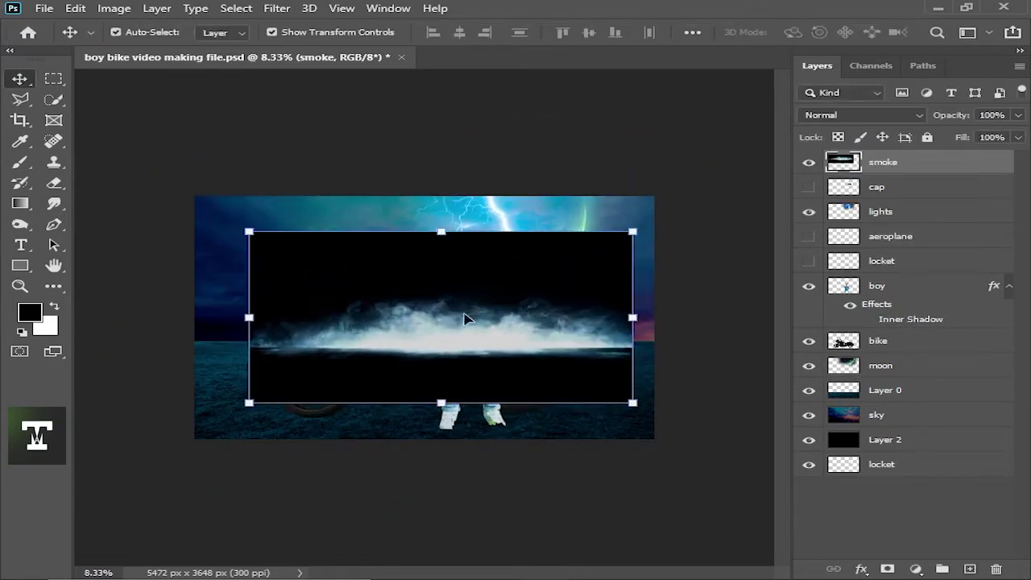
key("ctrl+plus")
left_click(862, 115)
left_click(840, 244)
Place the smoke layer below the bike and stretch it wide along the horizon.
left_click_drag(576, 348, 576, 355)
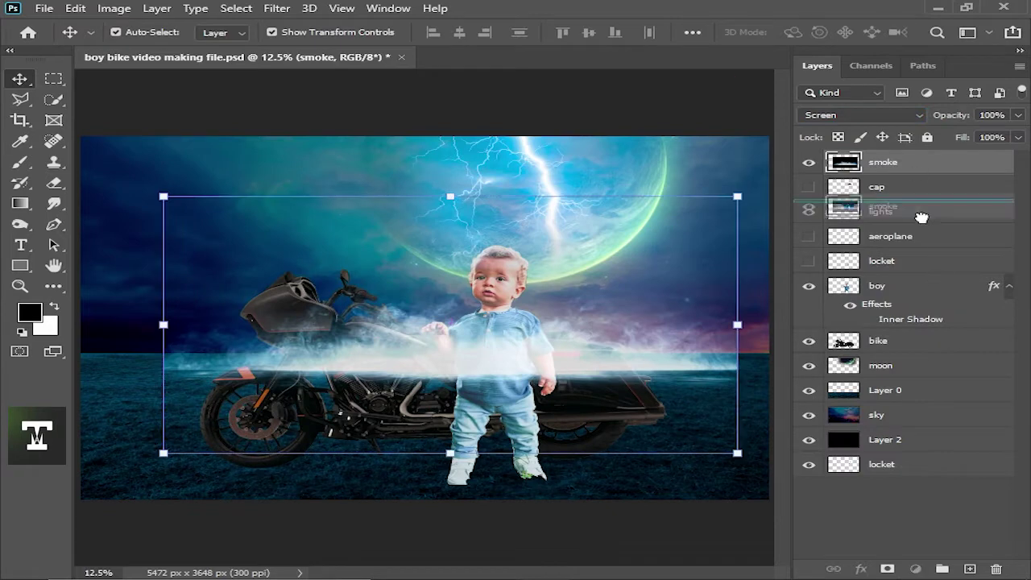
left_click_drag(921, 217, 921, 355)
left_click_drag(451, 195, 451, 172)
mouse_move(651, 296)
left_mouse_down()
mouse_move(627, 318)
mouse_move(636, 286)
left_mouse_up()
key("Return")
key("ctrl+minus")
left_click_drag(424, 226, 418, 208)
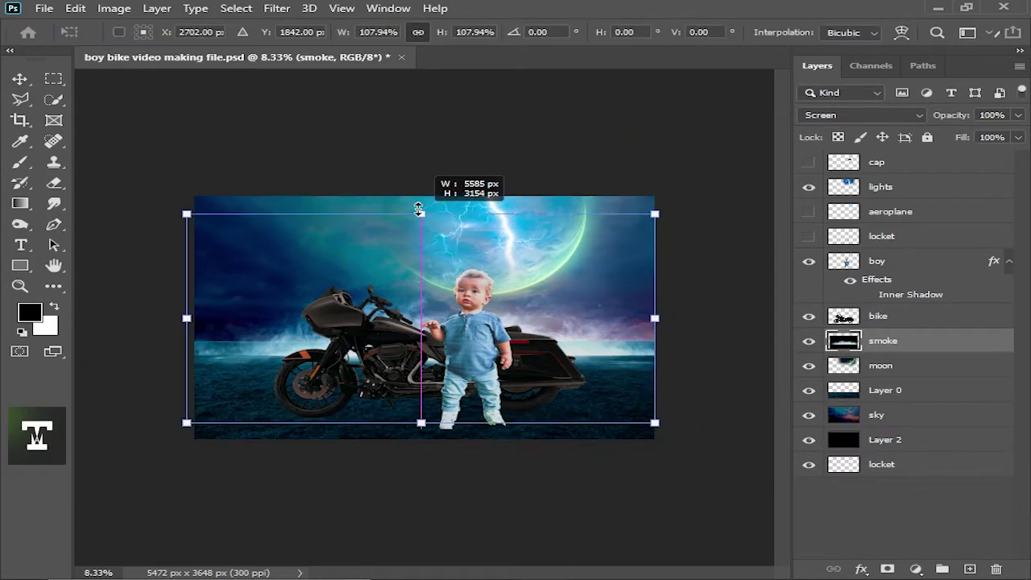
left_click_drag(502, 293, 501, 300)
key("Return")
key("ctrl+plus")
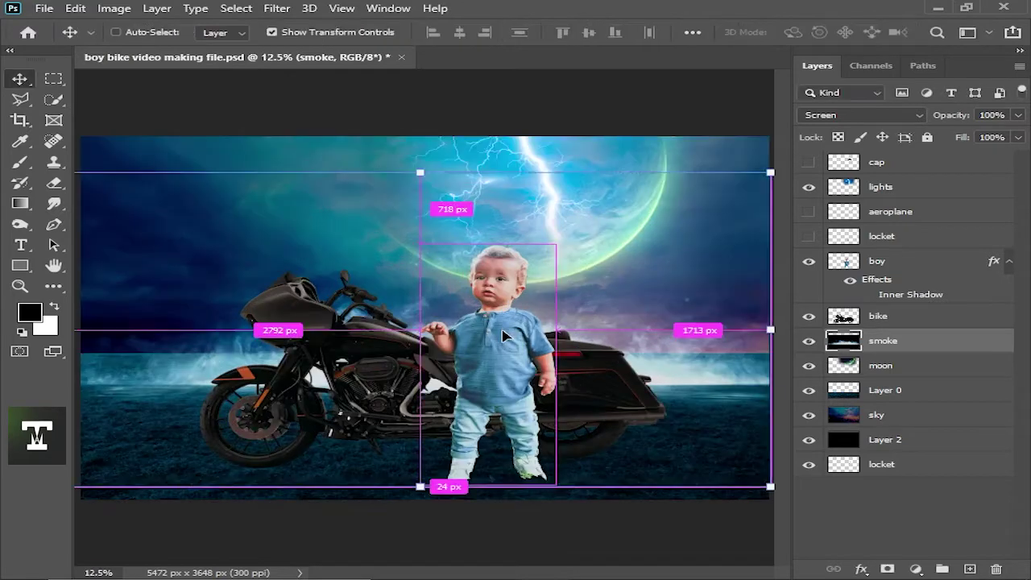
Colorize the smoke red-orange with Hue/Saturation at saturation 87, hue 15.
key("ctrl+u")
left_click_drag(506, 94, 769, 91)
left_click_drag(672, 231, 796, 231)
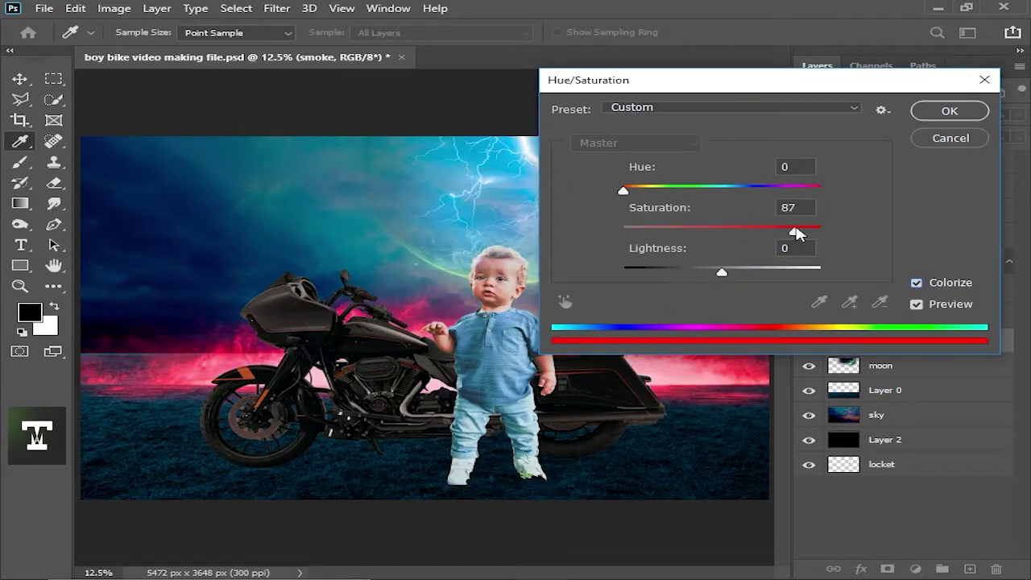
left_click_drag(624, 190, 631, 190)
key("ctrl+minus")
key("Return")
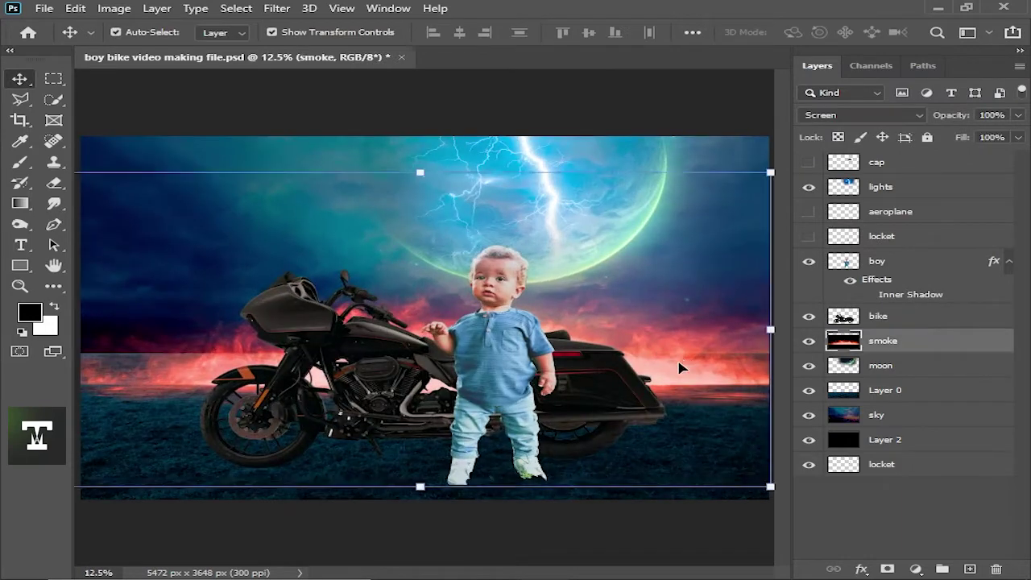
left_click_drag(682, 369, 677, 356)
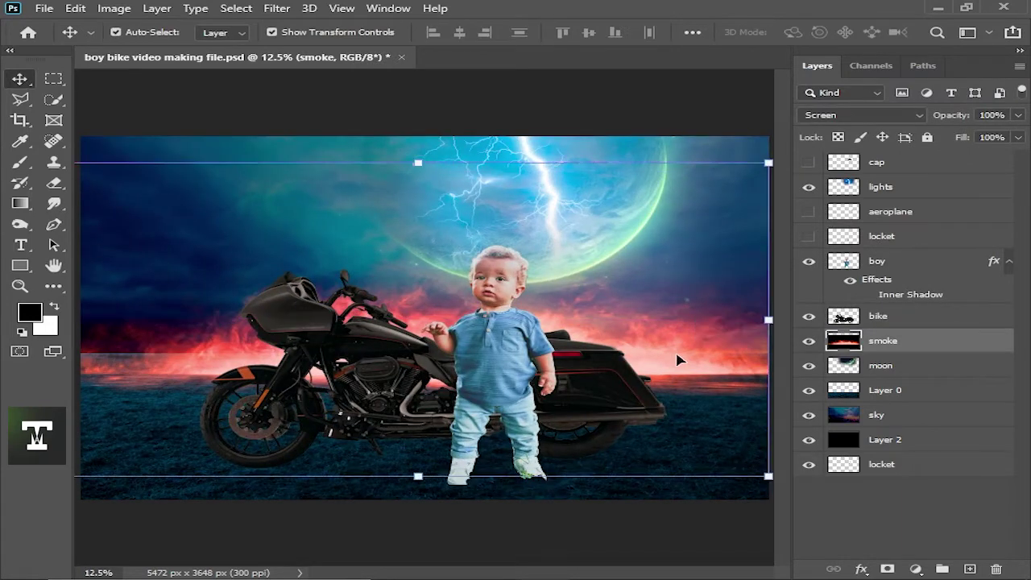
Deselect the smoke and select the boy and bike layers to inspect them.
key("ctrl+minus")
key("ctrl+minus")
left_click(416, 472)
key("ctrl+plus")
key("ctrl+plus")
key("ctrl+plus")
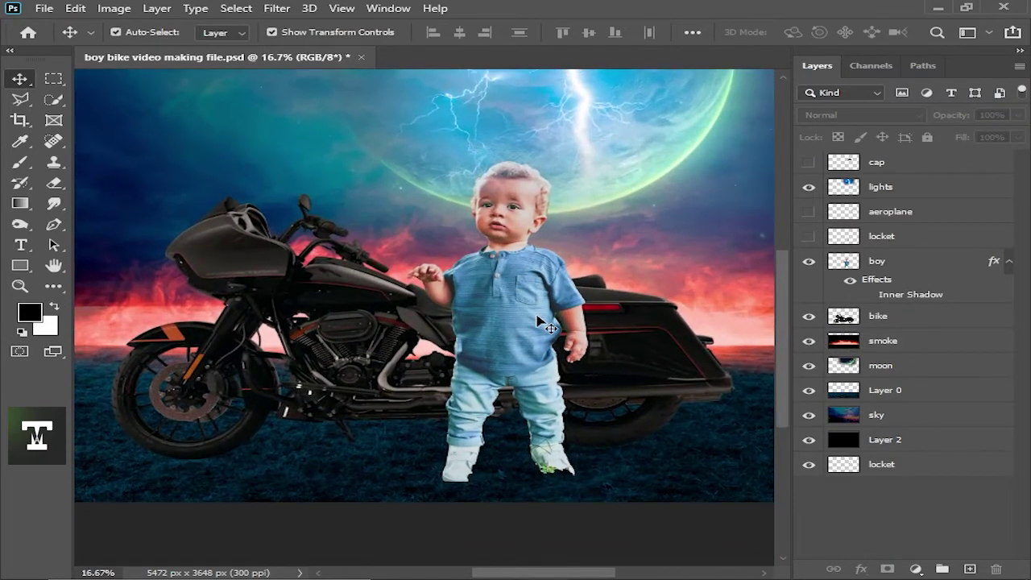
left_click(538, 323)
key("ctrl+plus")
left_click(683, 368)
key("ctrl+minus")
key("ctrl+minus")
Show the aeroplane layer, enlarge it, and move it to the top of the stack.
key("ctrl+plus")
key("ctrl+plus")
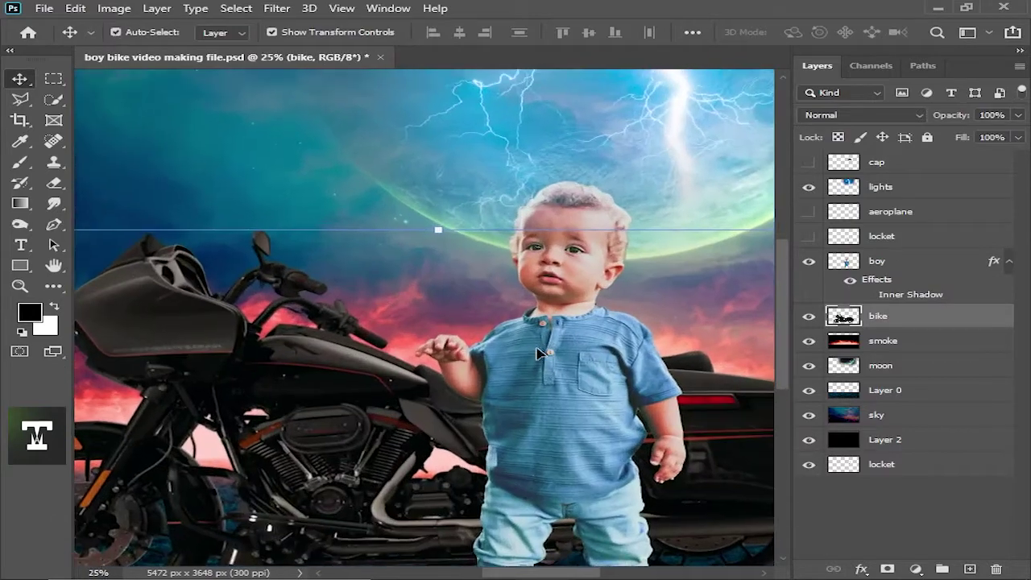
key("ctrl+minus")
left_click(854, 212)
left_click_drag(691, 253, 771, 185)
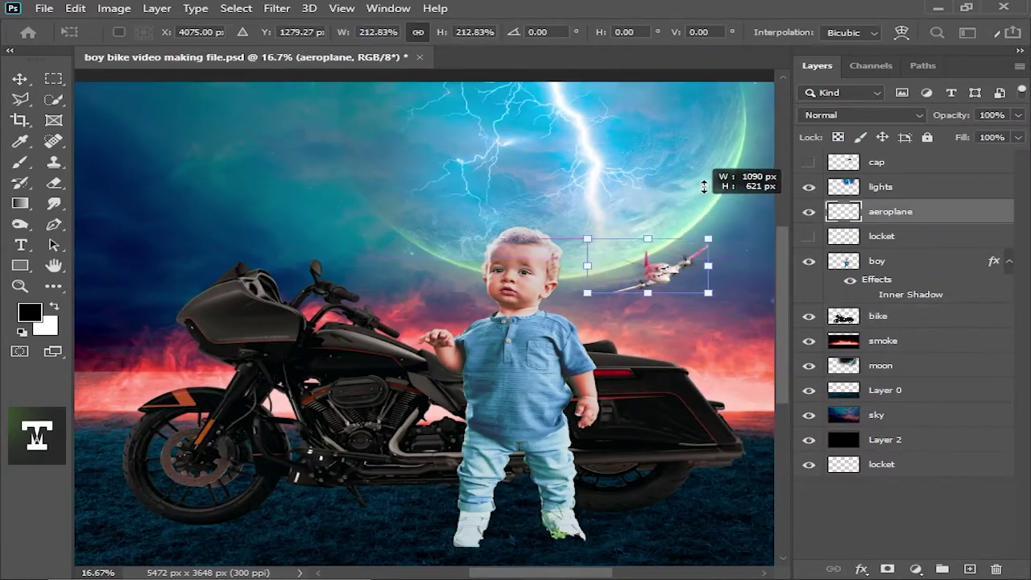
key("ctrl+minus")
left_click(616, 268)
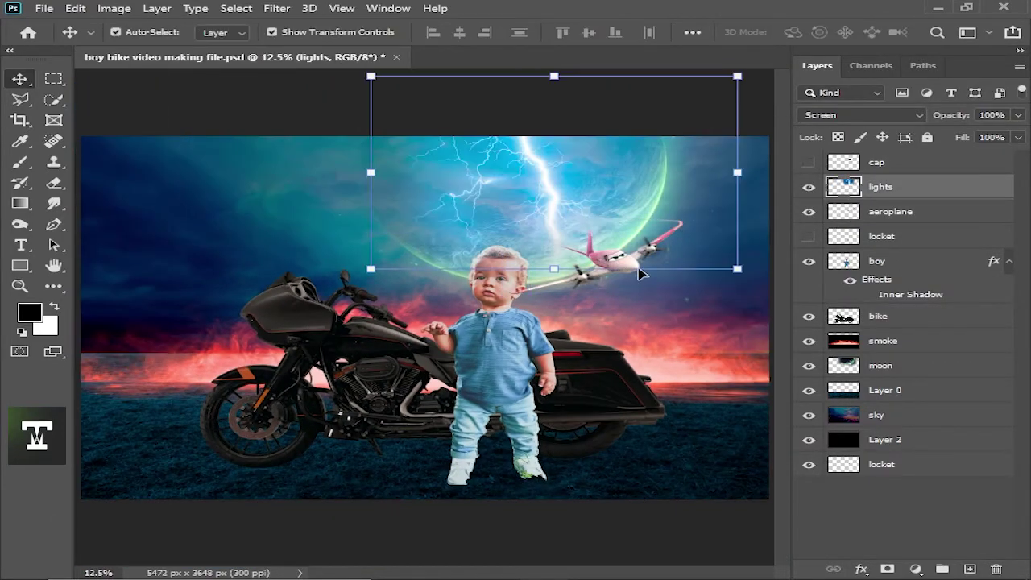
left_click_drag(890, 211, 891, 157)
Flip the aeroplane horizontally and position it in the upper-left sky.
key("ctrl+t")
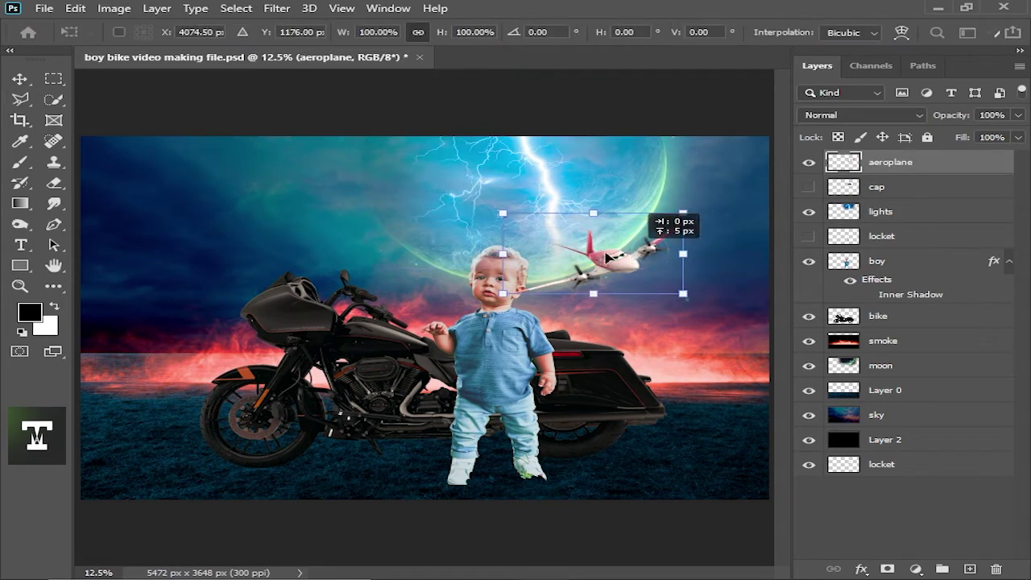
left_click_drag(670, 247, 392, 226)
right_click(393, 227)
right_click(368, 218)
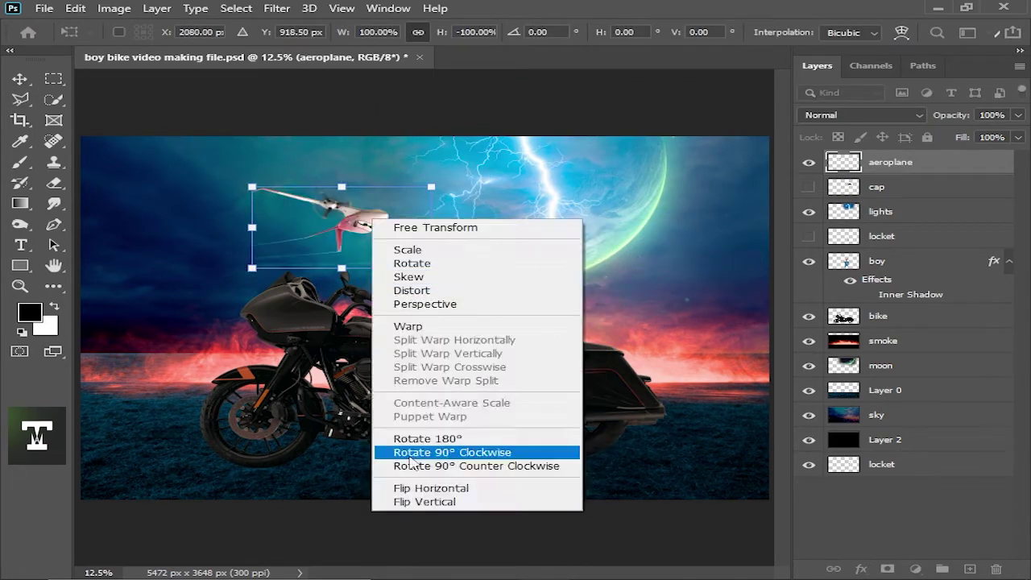
right_click(362, 260)
left_click(438, 528)
left_click_drag(343, 222, 311, 200)
key("Return")
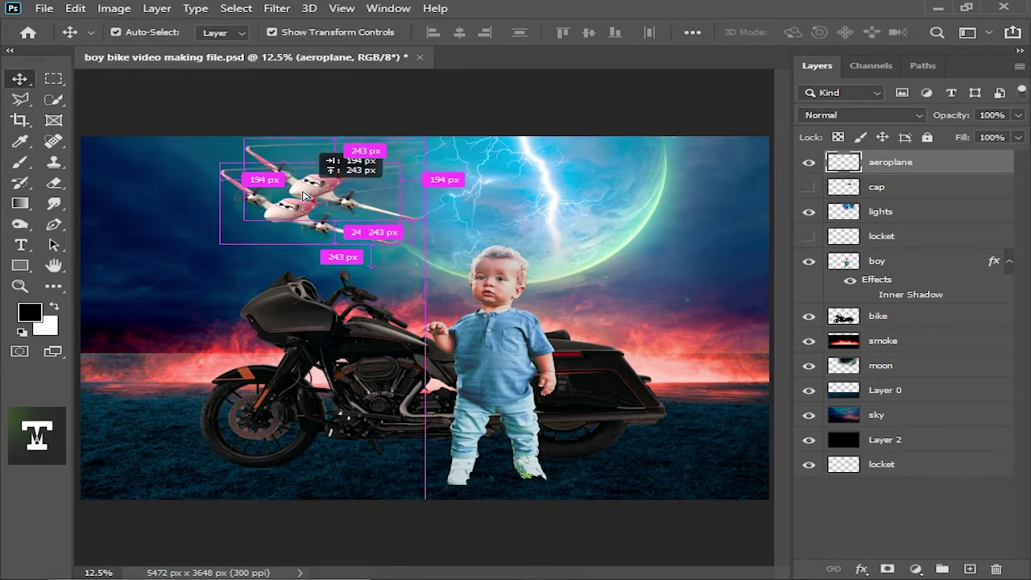
Duplicate the aeroplane and shrink the copy to about 87% beside the original.
key("ctrl+t")
left_click_drag(340, 136, 340, 157)
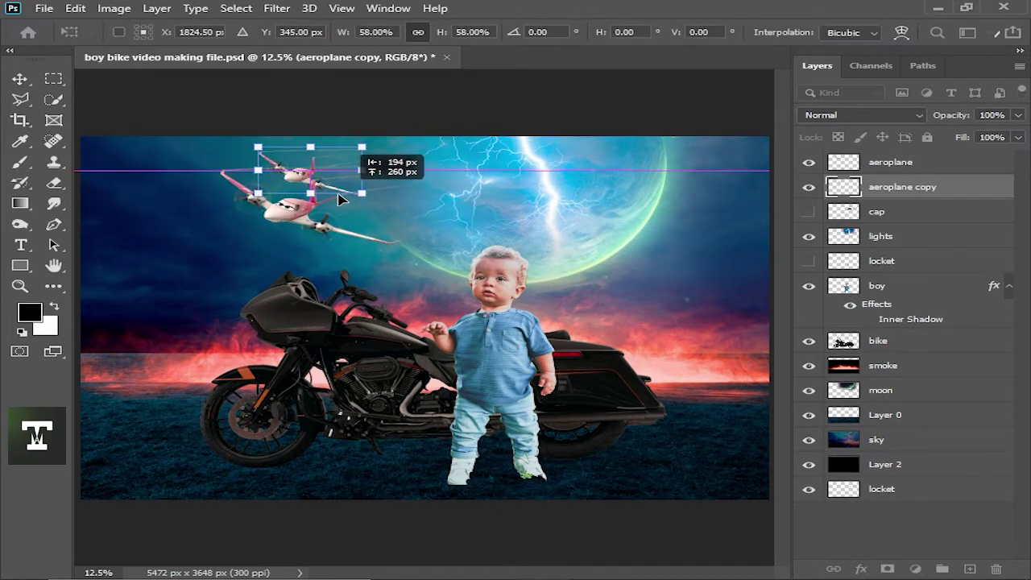
left_click_drag(339, 205, 339, 202)
key("Return")
left_click_drag(302, 155, 300, 160)
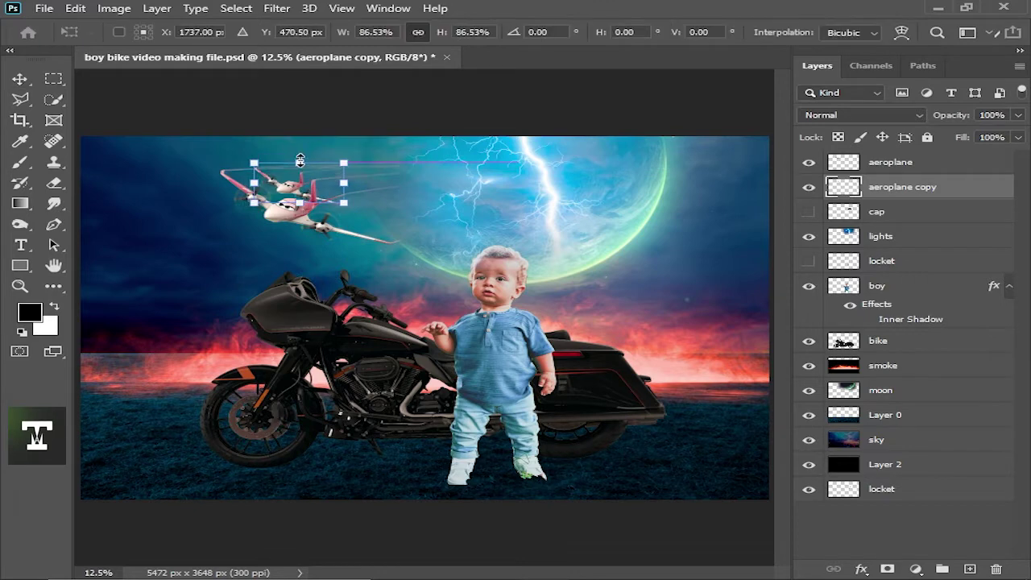
key("Return")
left_click(282, 223)
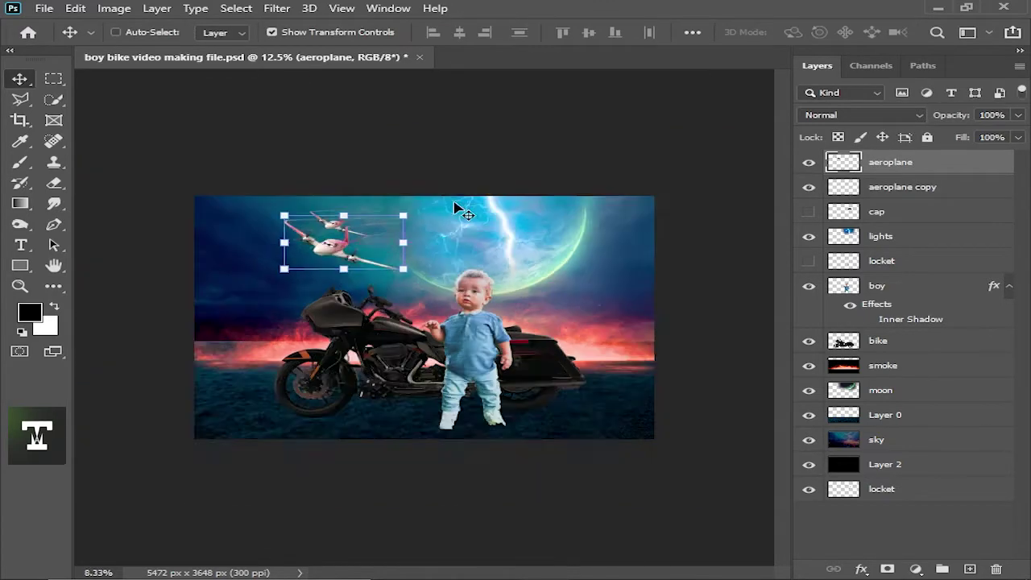
left_click(404, 285)
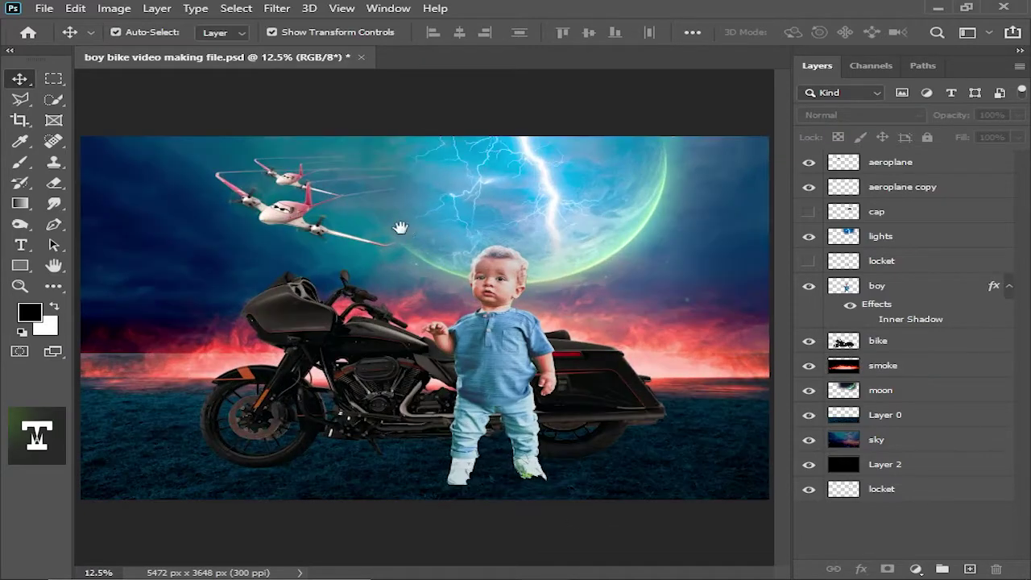
key("ctrl+plus")
Merge the aeroplane copy down into a single aeroplane layer.
left_click(425, 258)
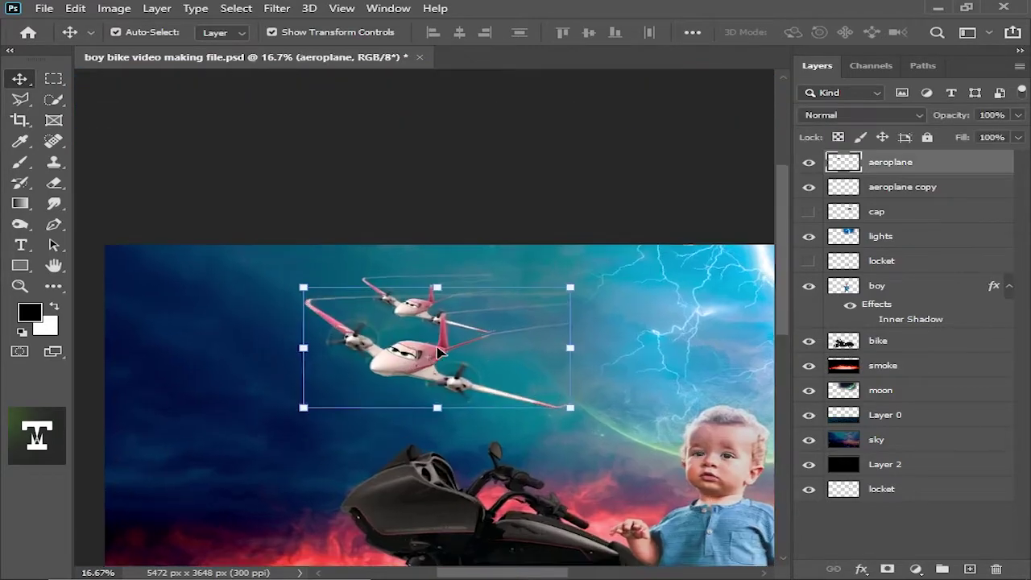
key("ctrl+plus")
left_click(889, 187, "shift")
key("ctrl+e")
Colorize the planes with Hue/Saturation, raising saturation and shifting the hue toward blue.
key("ctrl+u")
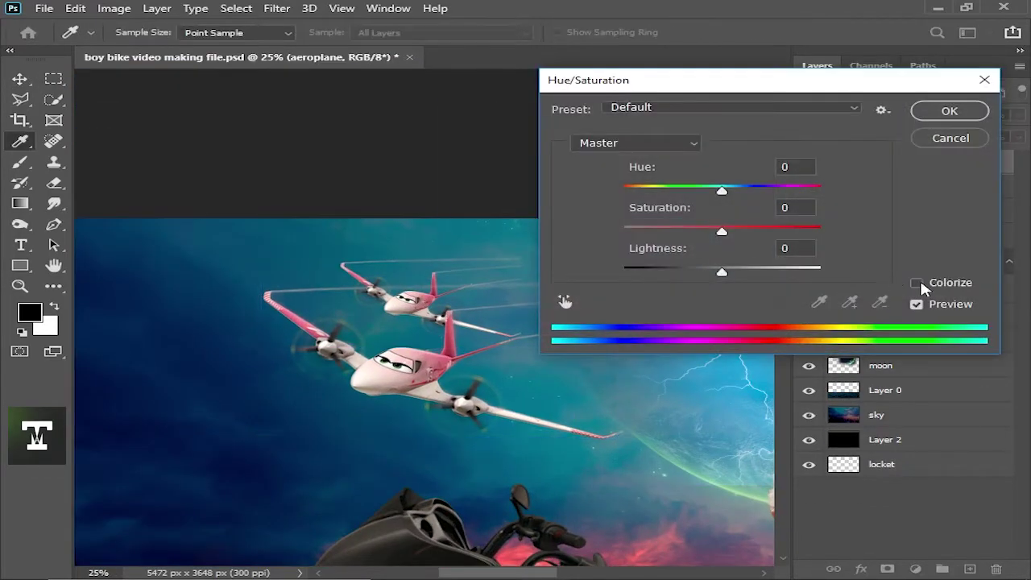
left_click(916, 283)
left_click_drag(674, 231, 752, 231)
left_click_drag(625, 187, 739, 191)
key("ctrl+minus")
key("ctrl+minus")
left_click_drag(722, 272, 681, 275)
key("Return")
key("v")
key("ctrl+minus")
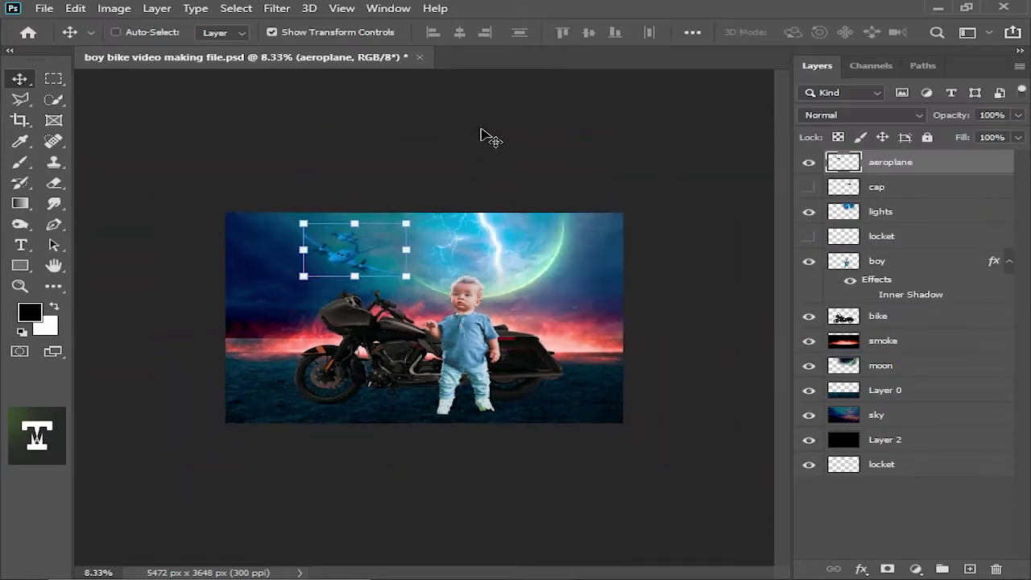
key("ctrl+plus")
key("ctrl+plus")
key("ctrl+plus")
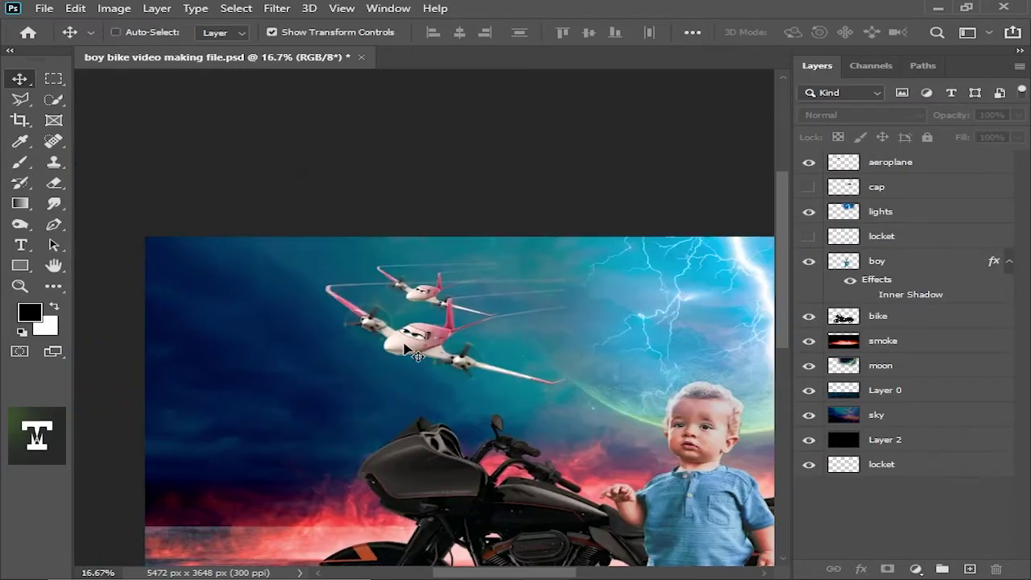
Grade the planes with Color Balance toward blue and Levels output 224, darker midtones.
left_click(891, 162)
key("ctrl+b")
left_click_drag(750, 322, 827, 321)
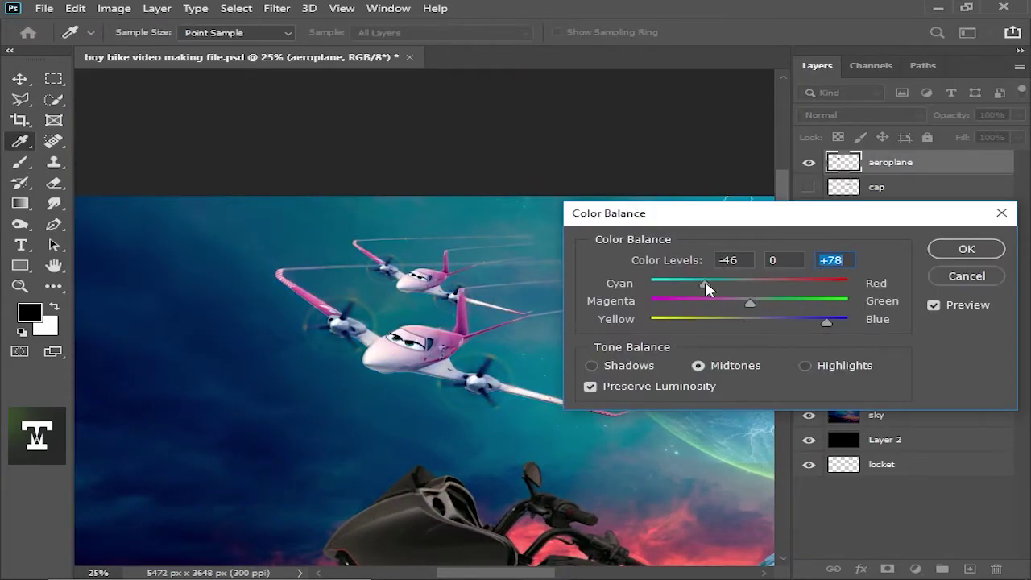
left_click_drag(760, 321, 794, 320)
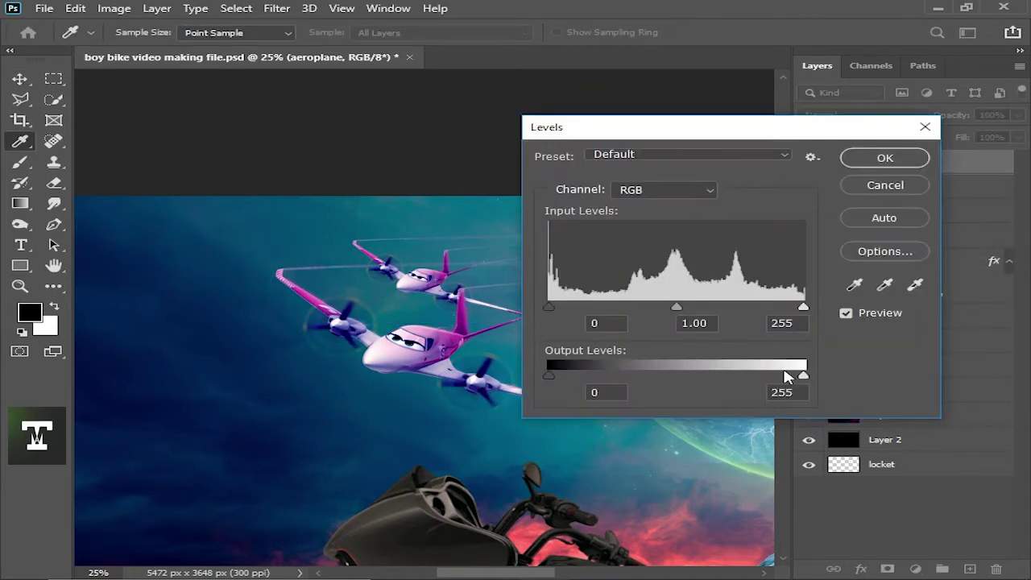
left_click_drag(793, 375, 772, 376)
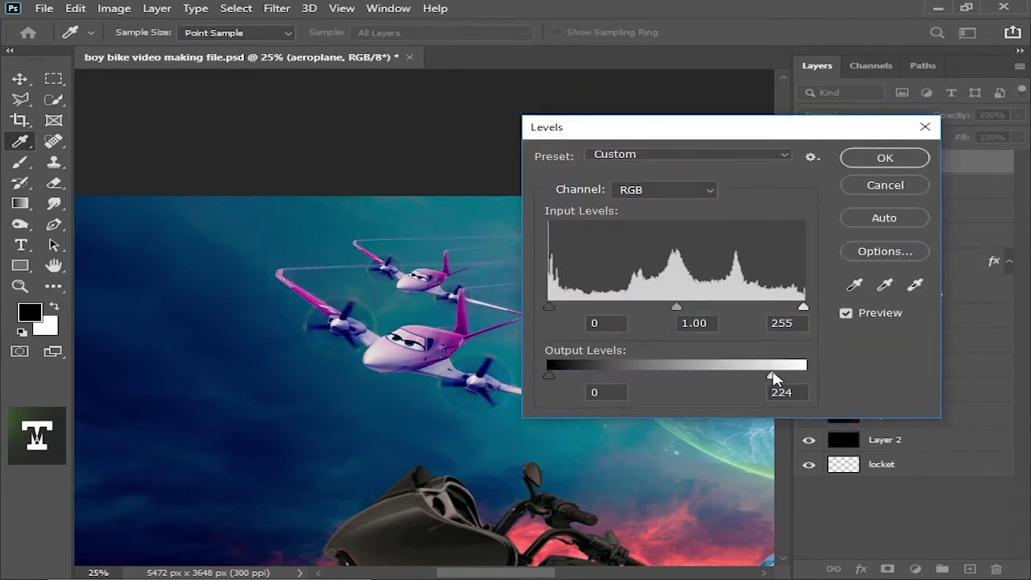
left_click_drag(676, 307, 687, 308)
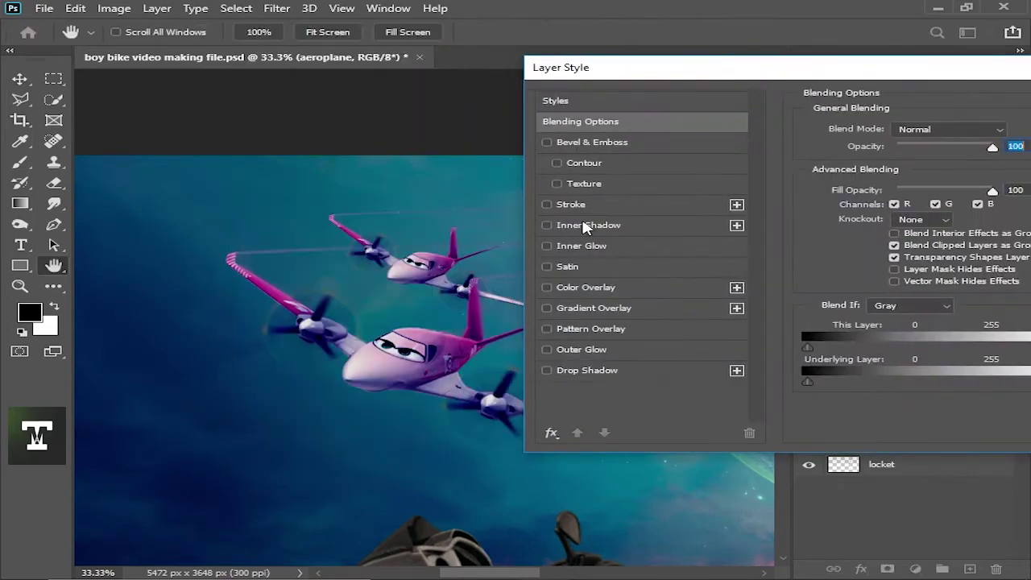
Give the planes a light cyan Linear Dodge (Add) inner shadow at 35% opacity.
left_click(586, 226)
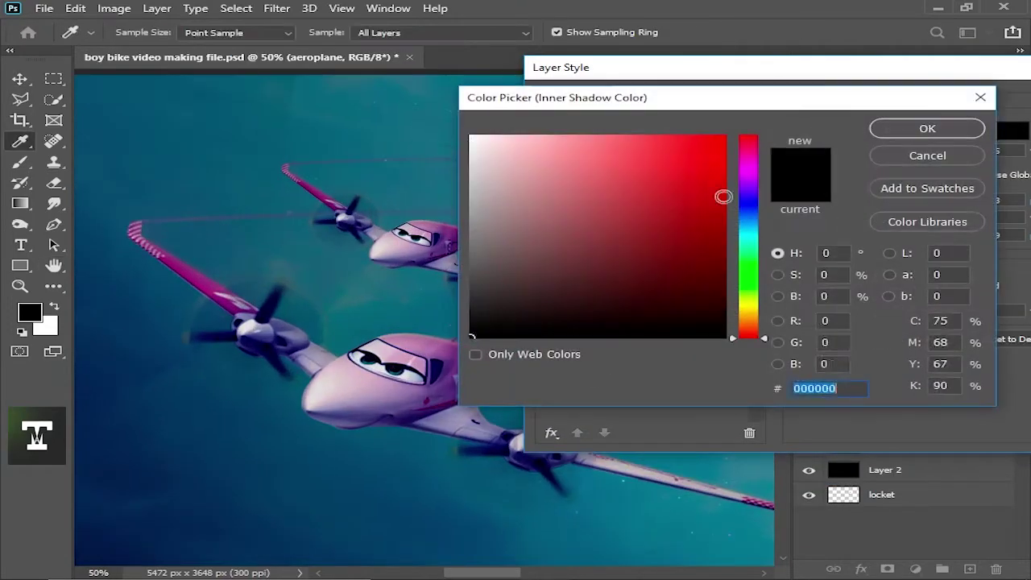
left_click(932, 131)
left_click(919, 288)
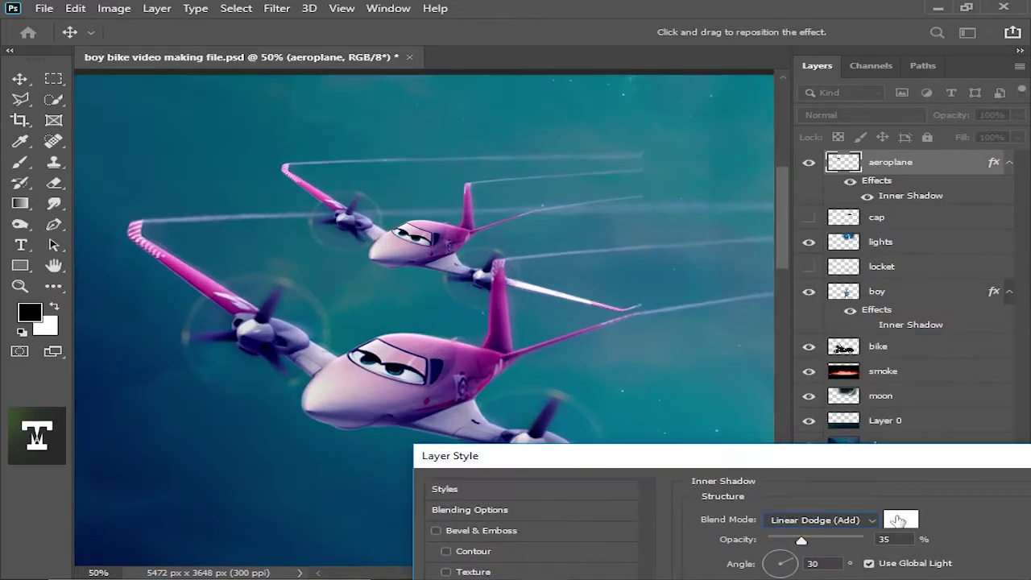
left_click(900, 520)
left_click(559, 166)
left_click(924, 127)
left_click_drag(812, 543, 830, 540)
key("Return")
Scale the planes down to about 80%.
key("ctrl+minus")
key("ctrl+minus")
key("ctrl+minus")
key("ctrl+minus")
key("ctrl+minus")
key("ctrl+minus")
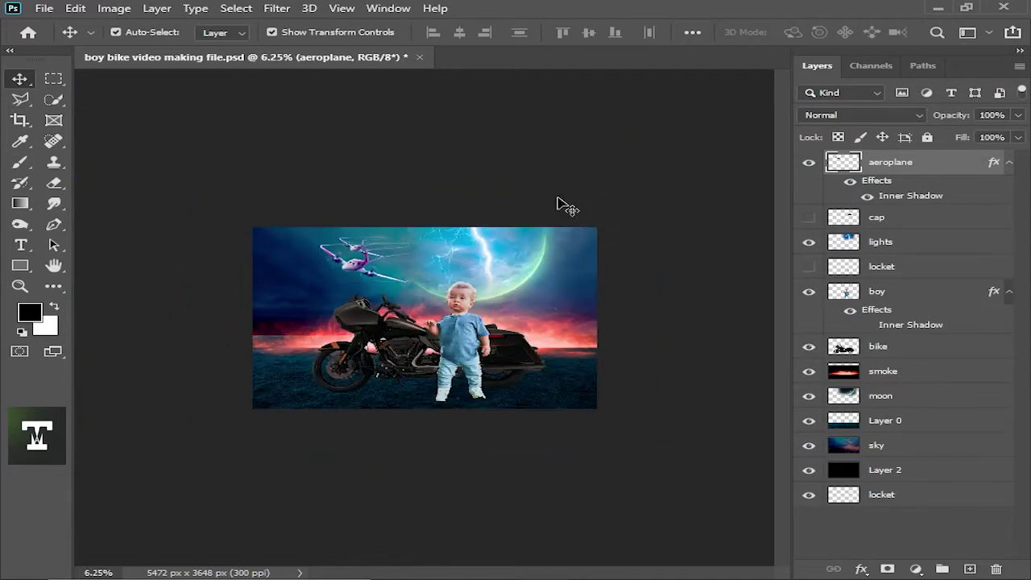
key("ctrl+plus")
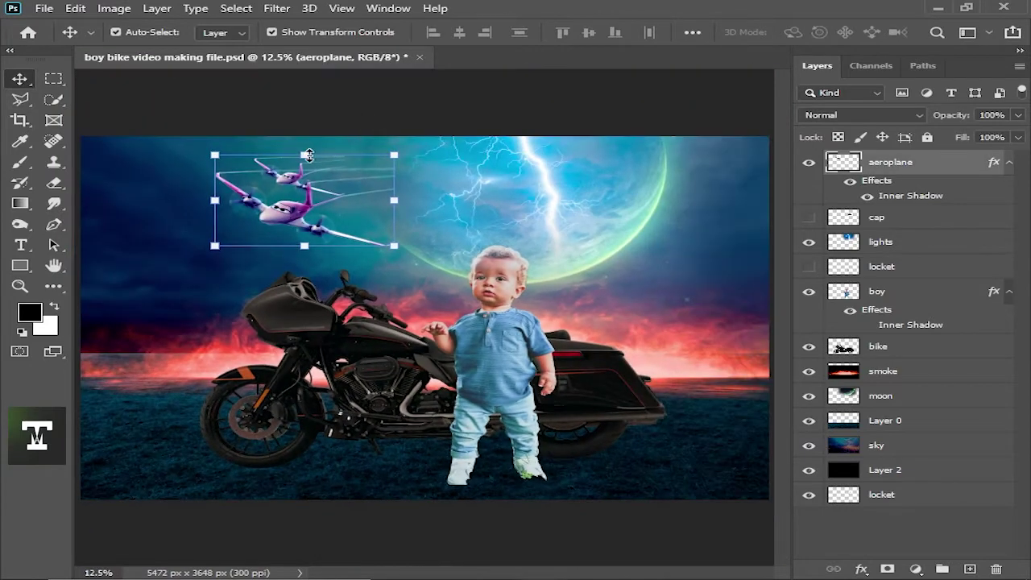
left_click_drag(309, 155, 316, 204)
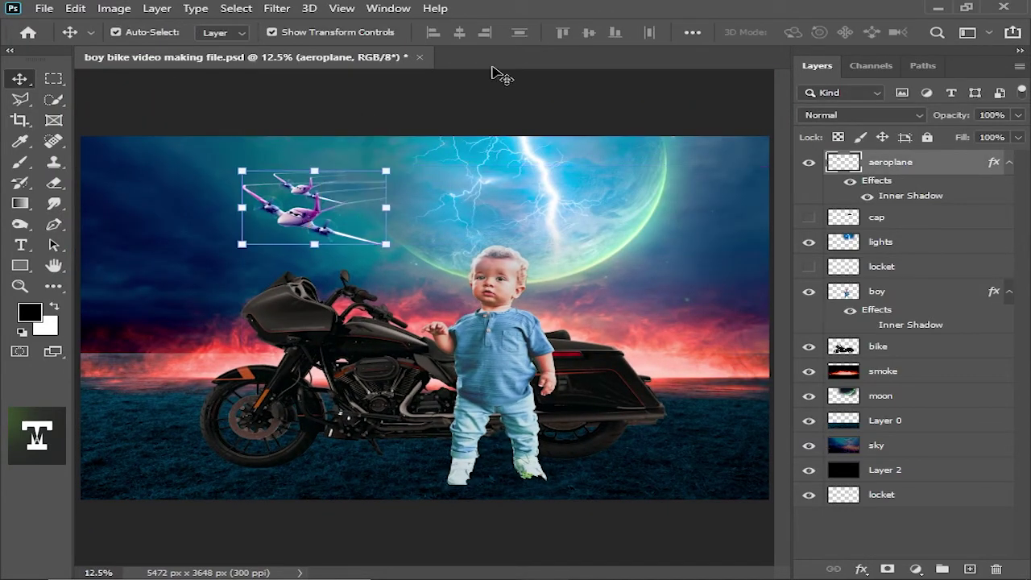
Show and select the cap layer, zoomed in close on the boy's head.
left_click(507, 102)
key("ctrl+plus")
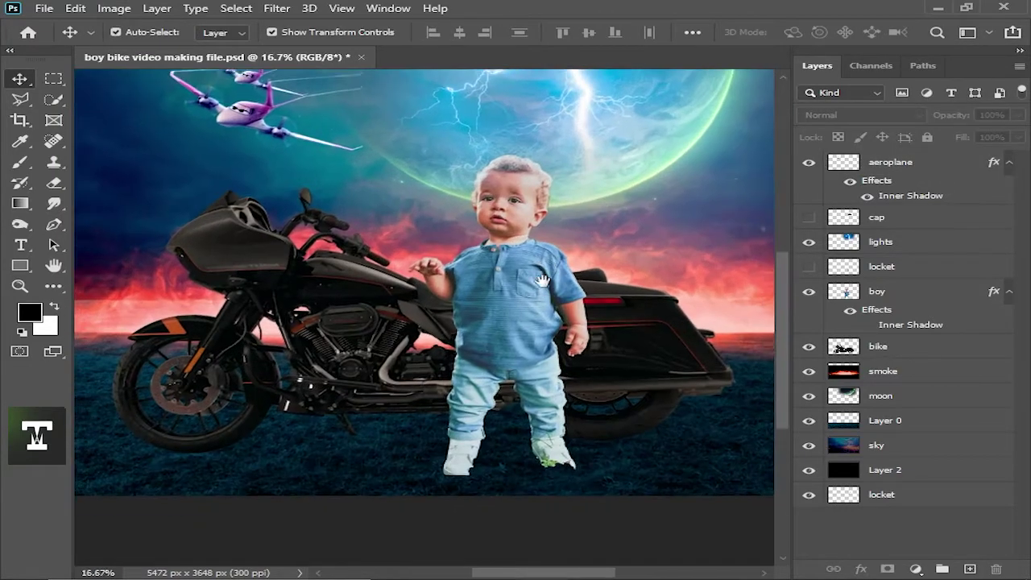
left_click_drag(543, 281, 519, 285)
left_click(809, 218)
left_click(876, 217)
key("ctrl+plus")
mouse_move(687, 64)
left_mouse_down()
mouse_move(613, 303)
mouse_move(454, 322)
left_mouse_up()
key("ctrl+plus")
Fit the fedora onto the boy's head rotated 13.74°, then hide the cap layer.
key("ctrl+t")
left_click_drag(612, 187, 668, 216)
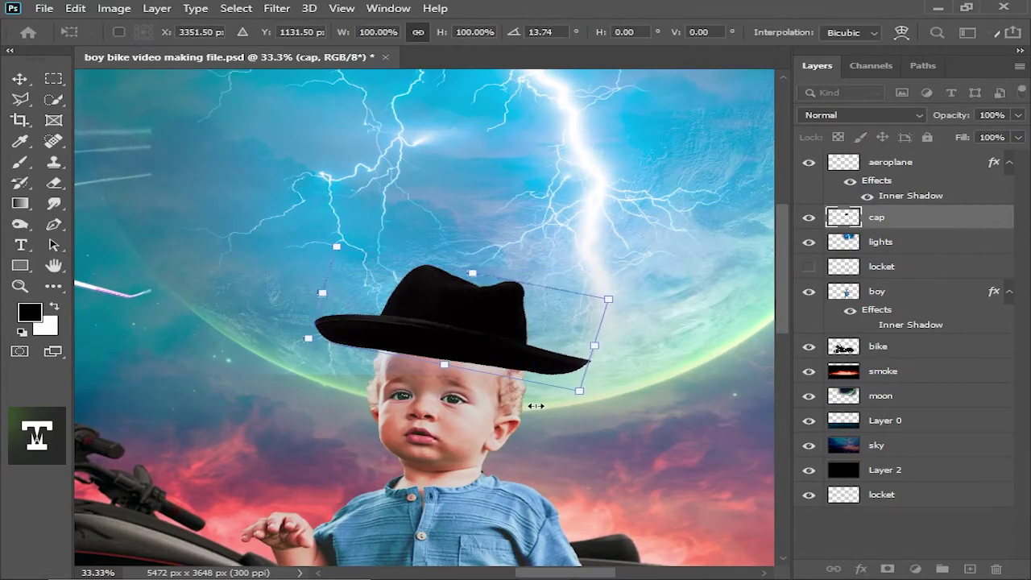
key("Return")
key("ctrl+minus")
left_click(809, 217)
Deepen the motorcycle's shadows with Levels, setting the black input to 10.
scroll(612, 335, "up", 2)
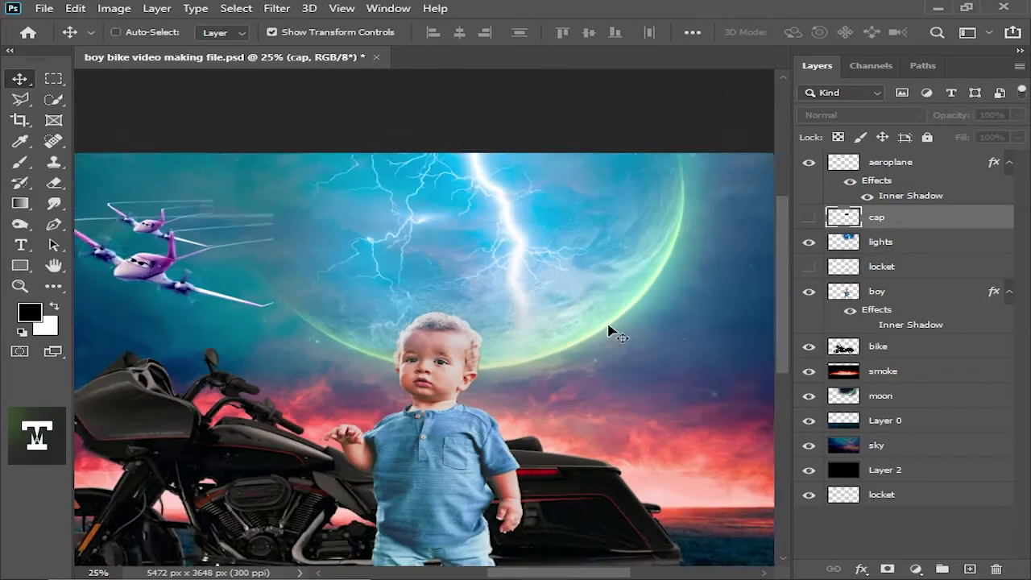
scroll(613, 335, "down", 3)
scroll(612, 334, "up", 2)
left_click(472, 373, "ctrl")
scroll(472, 373, "up", 1)
left_click_drag(221, 368, 440, 367)
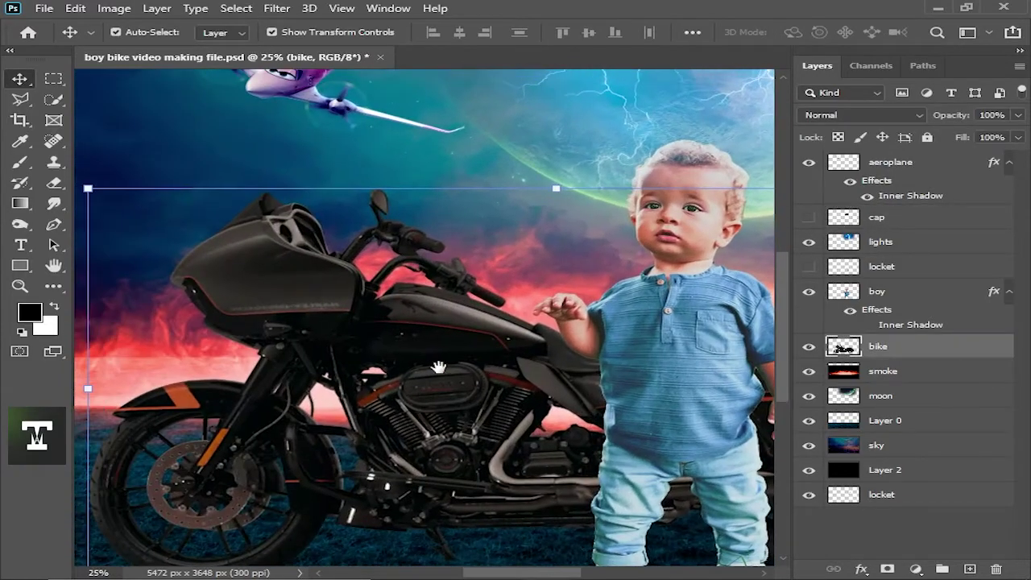
key("ctrl+l")
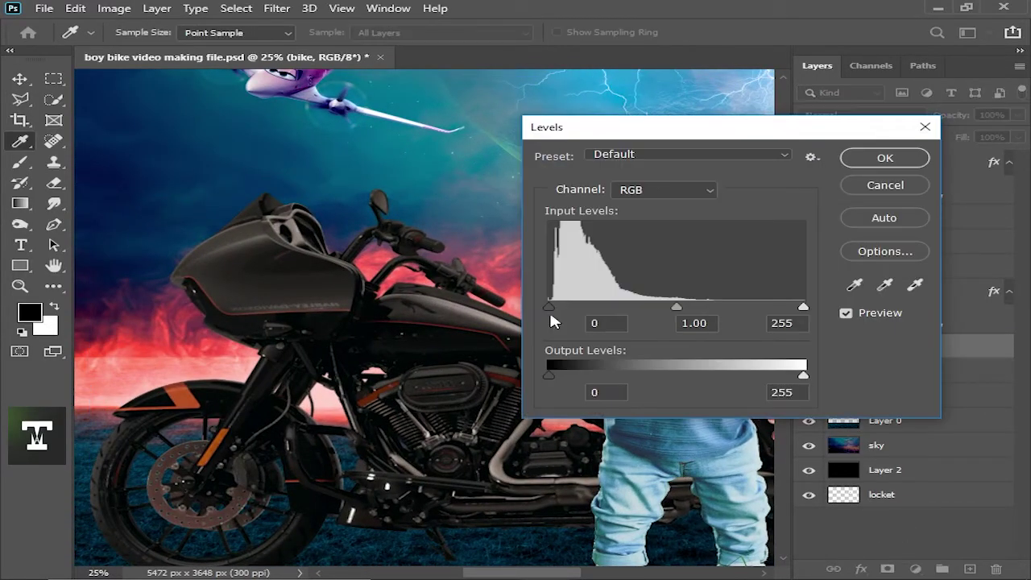
left_click_drag(555, 301, 561, 301)
scroll(558, 322, "down", 3)
scroll(310, 392, "up", 2)
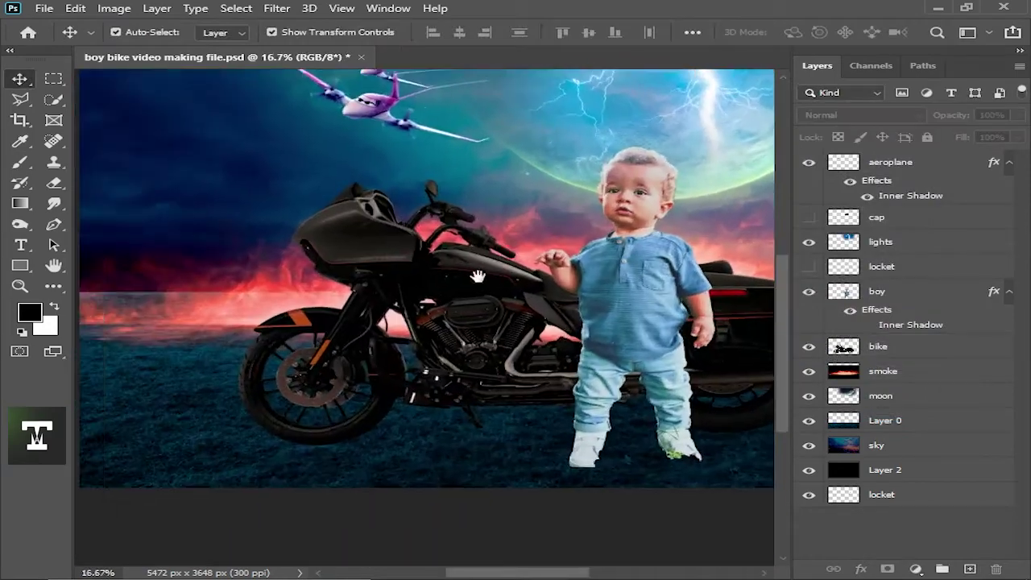
left_click(303, 391)
Add a colourised Hue/Saturation layer above Layer 0 with Saturation 95 and Lightness +9.
left_click(897, 426)
left_click(917, 568)
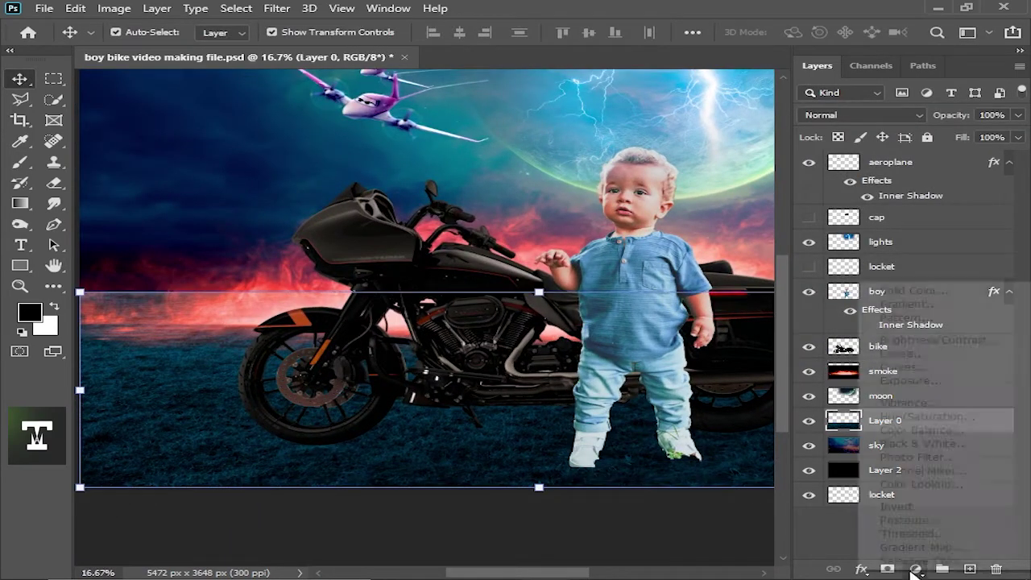
left_click(941, 371)
left_click(948, 456)
left_click(917, 569)
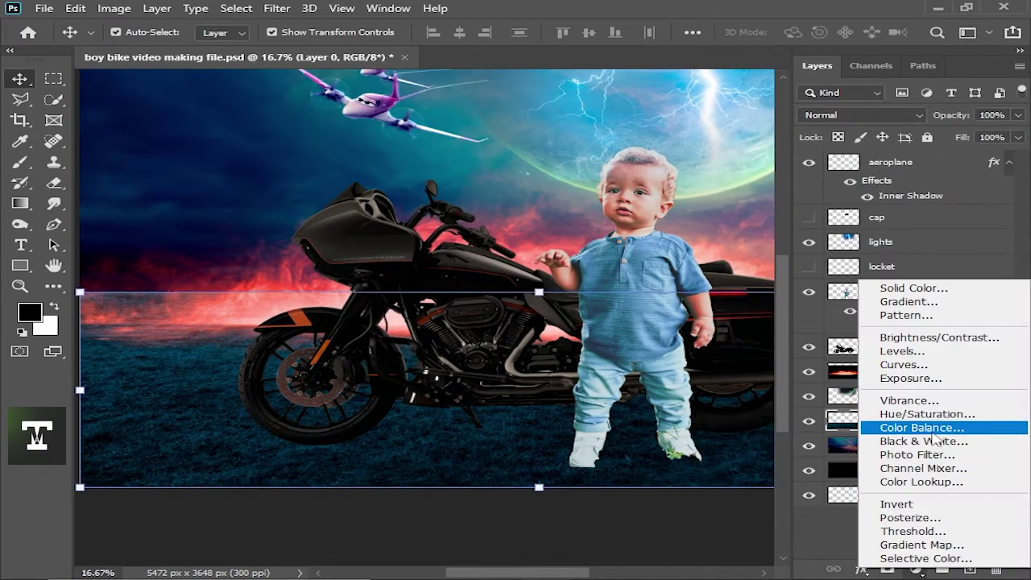
left_click(908, 414)
left_click(813, 382)
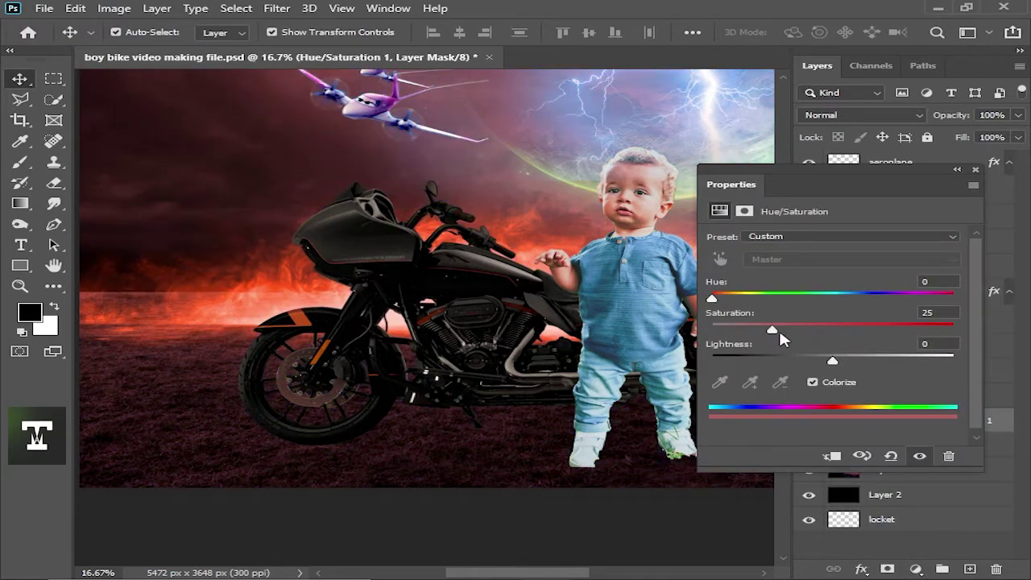
left_click_drag(780, 333, 942, 332)
left_click_drag(833, 360, 844, 360)
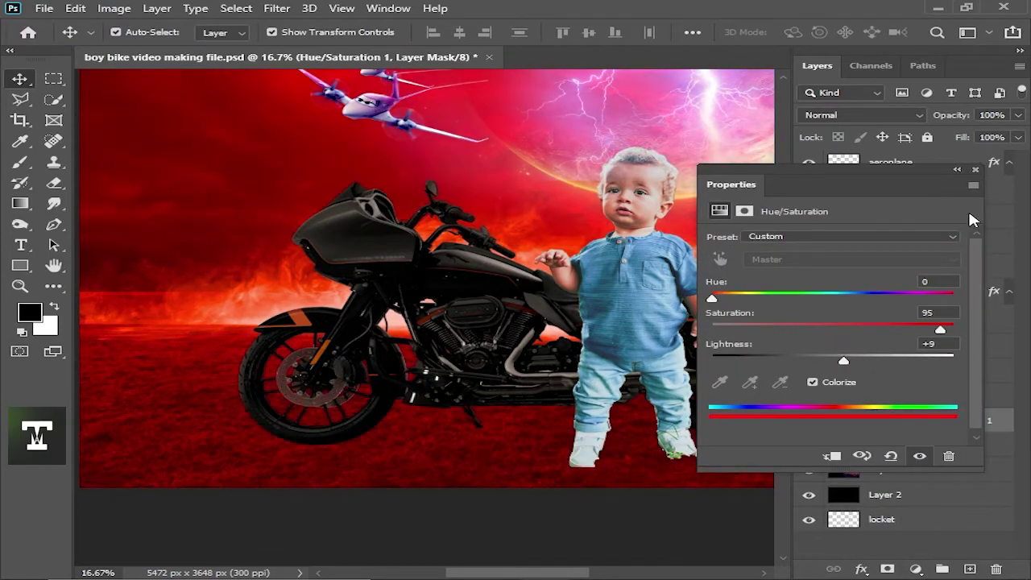
Invert the tint's mask and paint the red back onto the lower left ground.
key("ctrl+i")
key("b")
key("ctrl+minus")
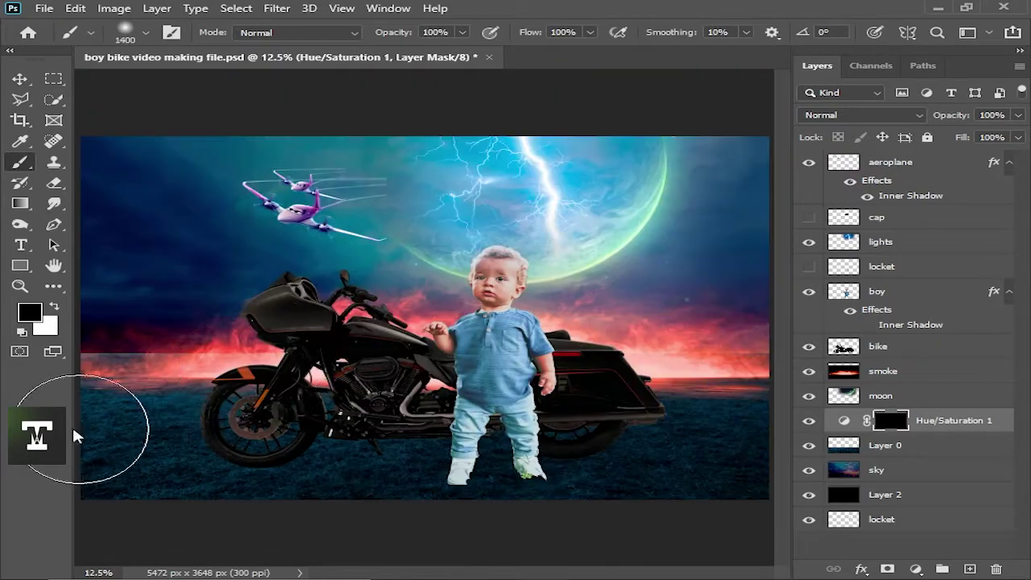
key("ctrl+plus")
left_click_drag(338, 435, 277, 426)
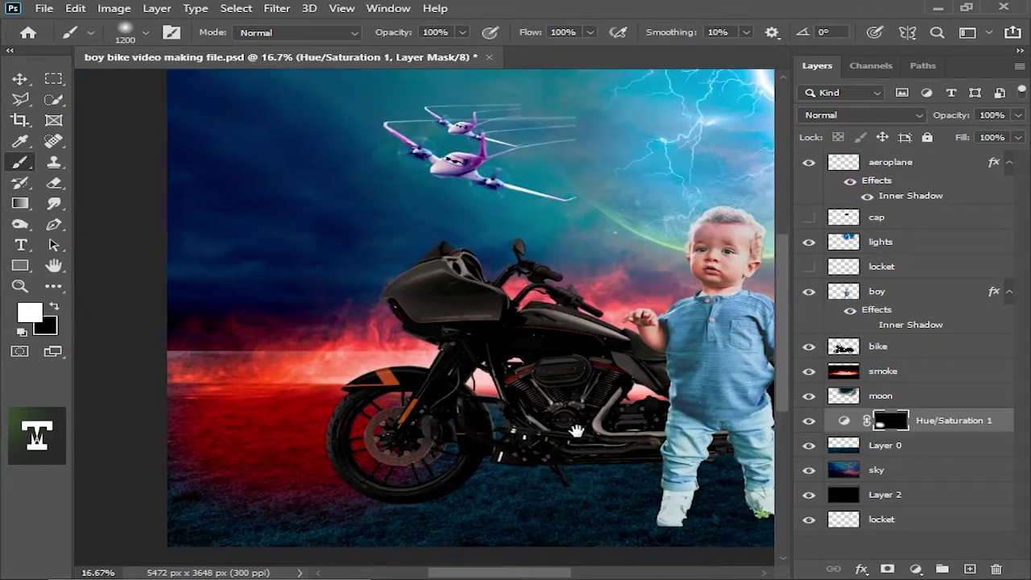
Fade the tint out of dark areas with Blend If underlying layer 0/97.
double_click(1007, 420)
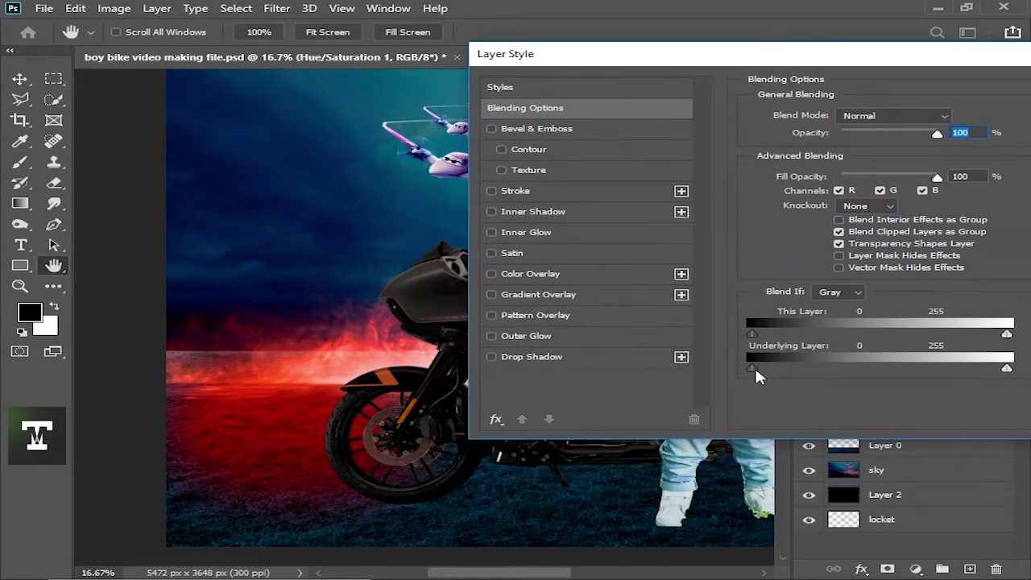
left_click_drag(787, 368, 850, 368)
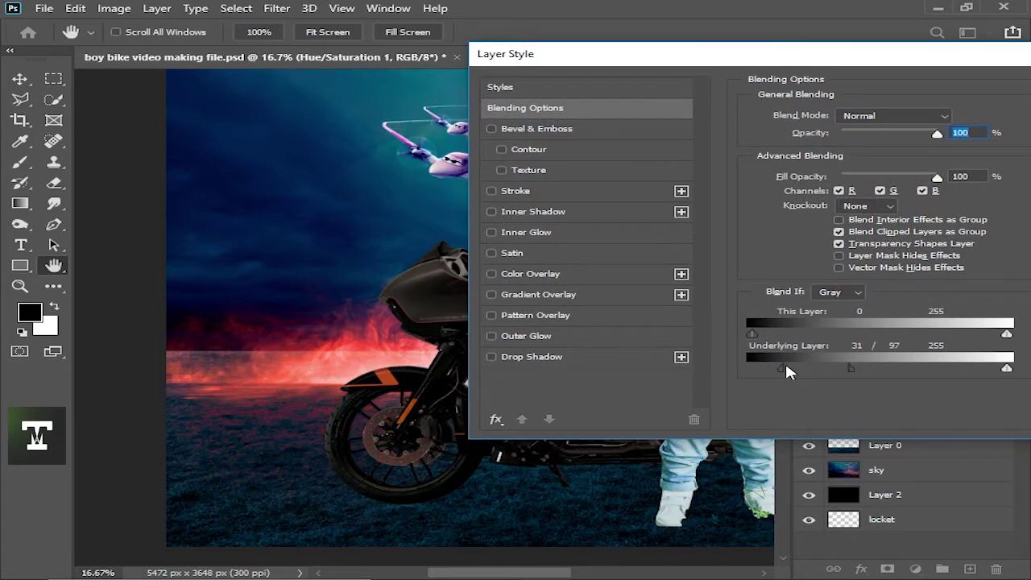
left_click_drag(783, 368, 743, 368)
key("Return")
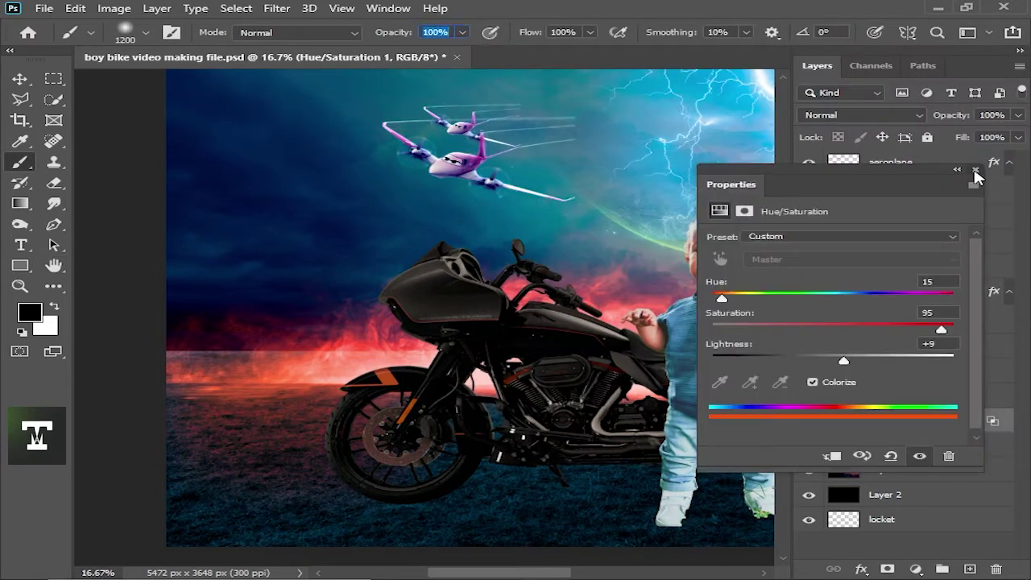
left_click(975, 170)
Paint white on the mask to reveal the red tint across the foreground ground.
left_click(890, 420)
key("ctrl+minus")
key("x")
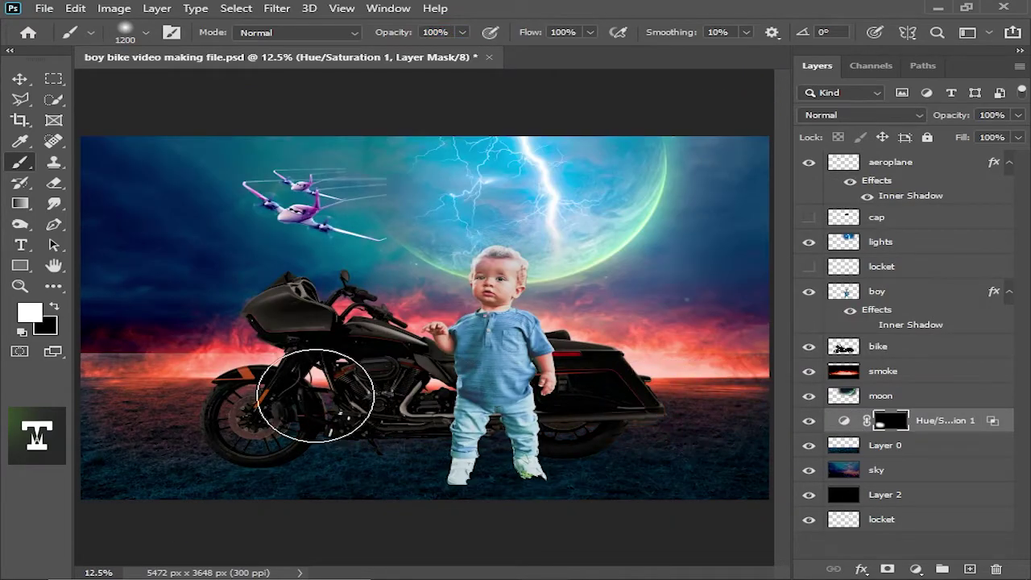
mouse_move(307, 391)
left_mouse_down()
mouse_move(564, 408)
mouse_move(217, 417)
left_mouse_up()
key("bracketright")
key("bracketright")
key("bracketright")
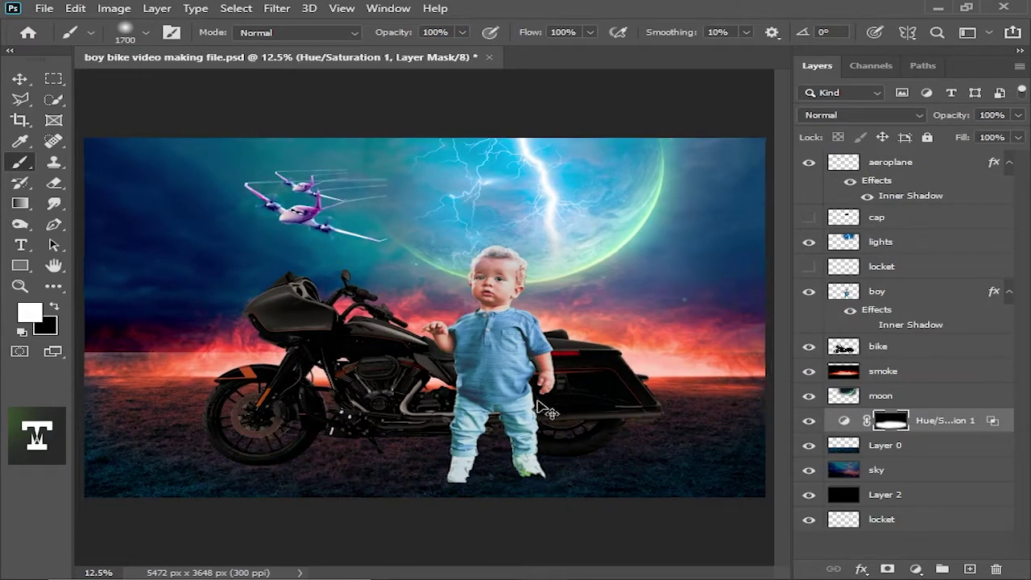
key("ctrl+minus")
left_click(20, 78)
Add a Hue/Saturation layer clipped to the bike, colourised Hue 20, Saturation 81, Lightness +45.
left_click(330, 320, "ctrl")
scroll(330, 320, "up", 1)
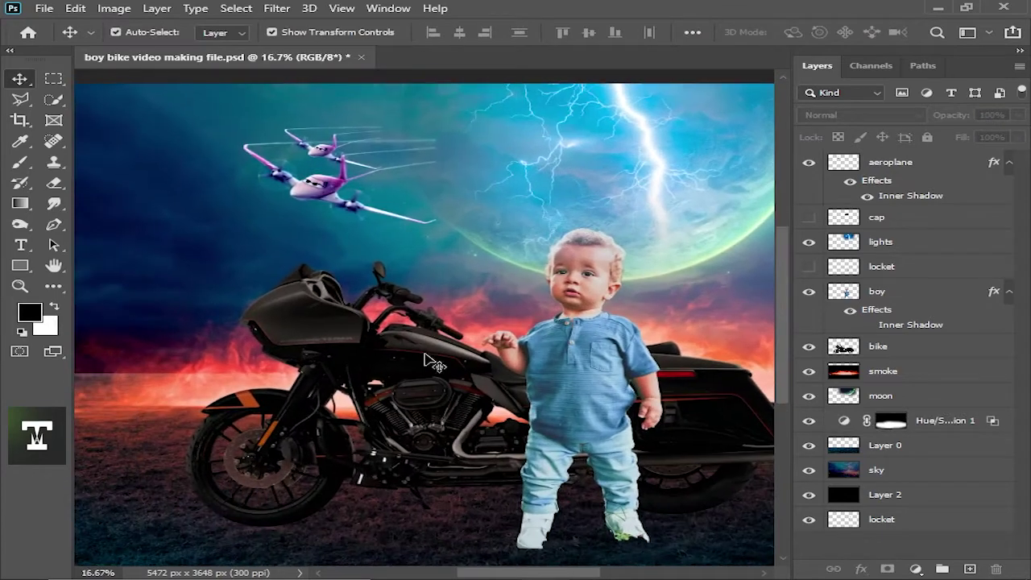
scroll(330, 320, "up", 1)
left_click(914, 571)
left_click(903, 413)
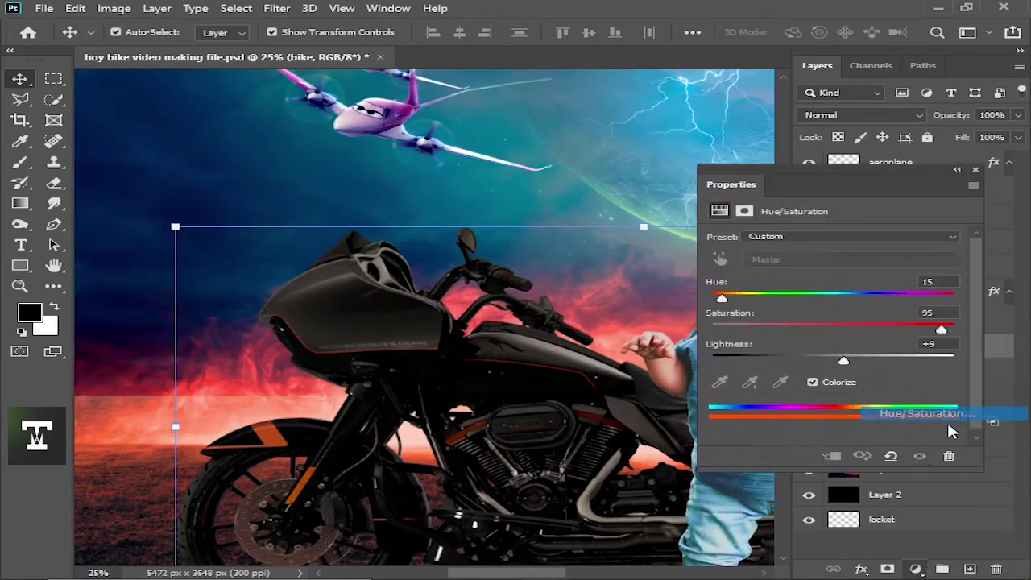
left_click(839, 381)
left_click(834, 457)
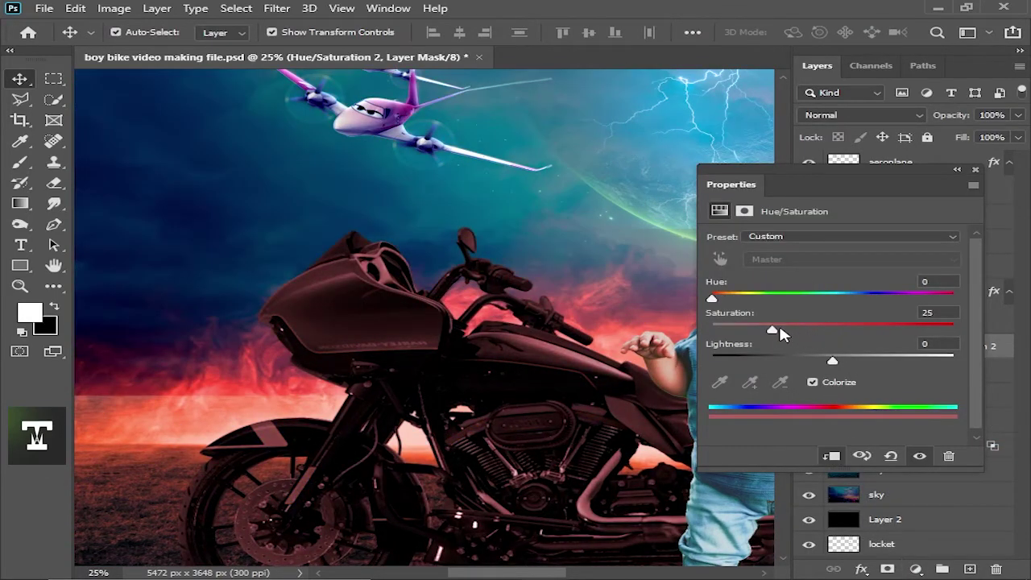
left_click_drag(772, 330, 908, 330)
left_click_drag(712, 298, 728, 300)
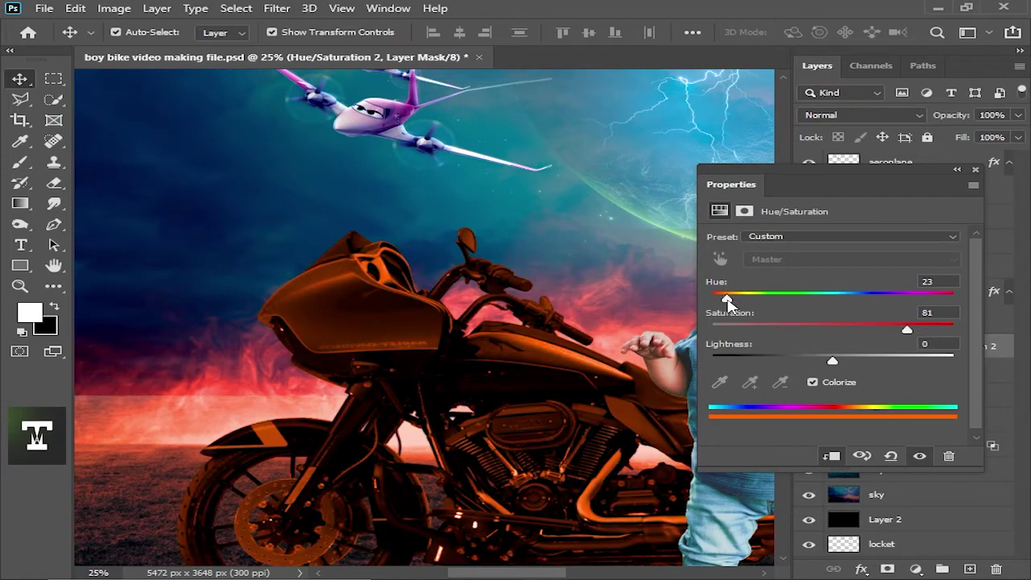
left_click_drag(836, 362, 887, 362)
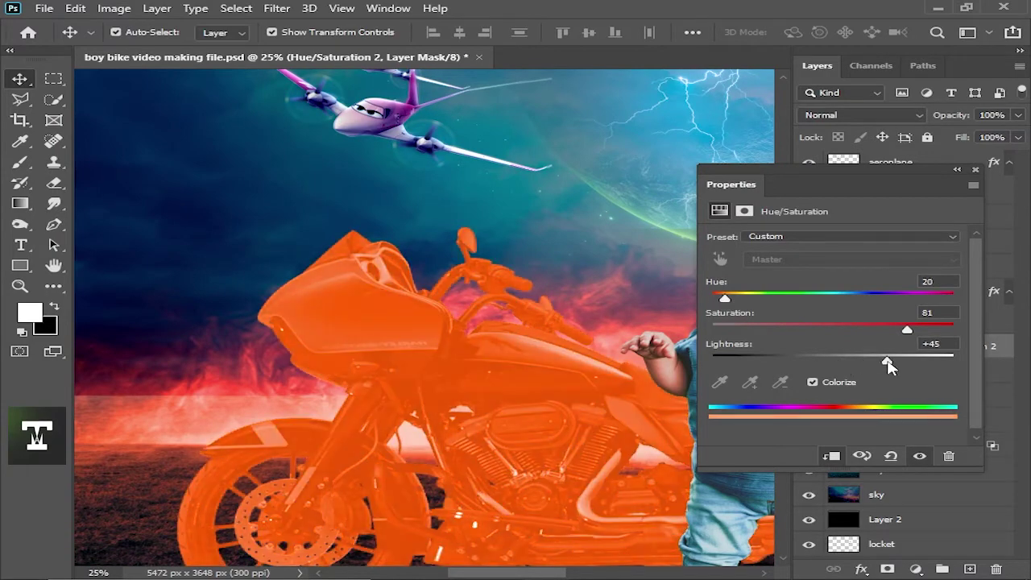
left_click(972, 173)
Invert the orange layer's mask and paint the glow back onto the windshield.
key("ctrl+i")
key("b")
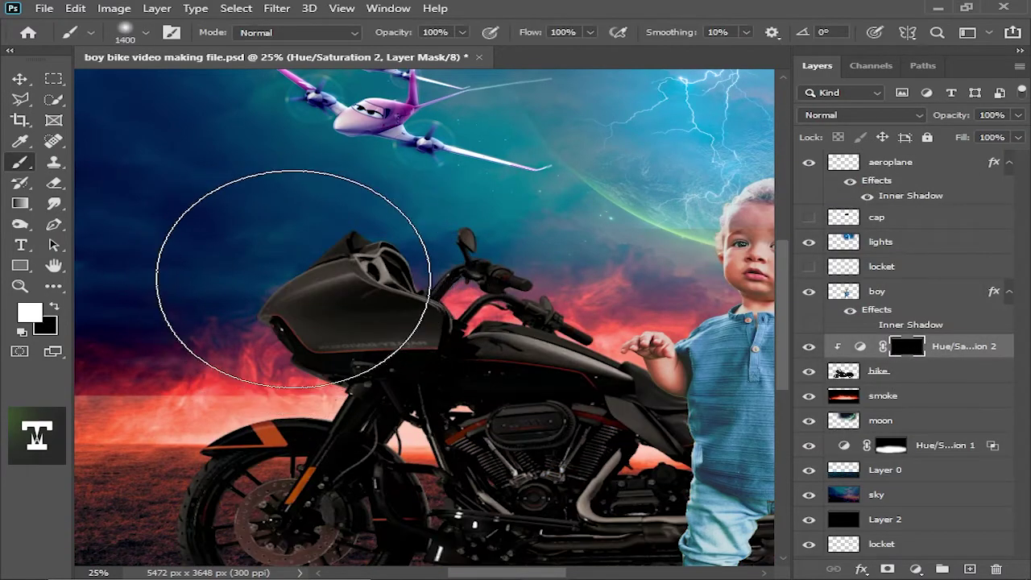
key("bracketleft")
key("bracketleft")
left_click_drag(297, 260, 237, 295)
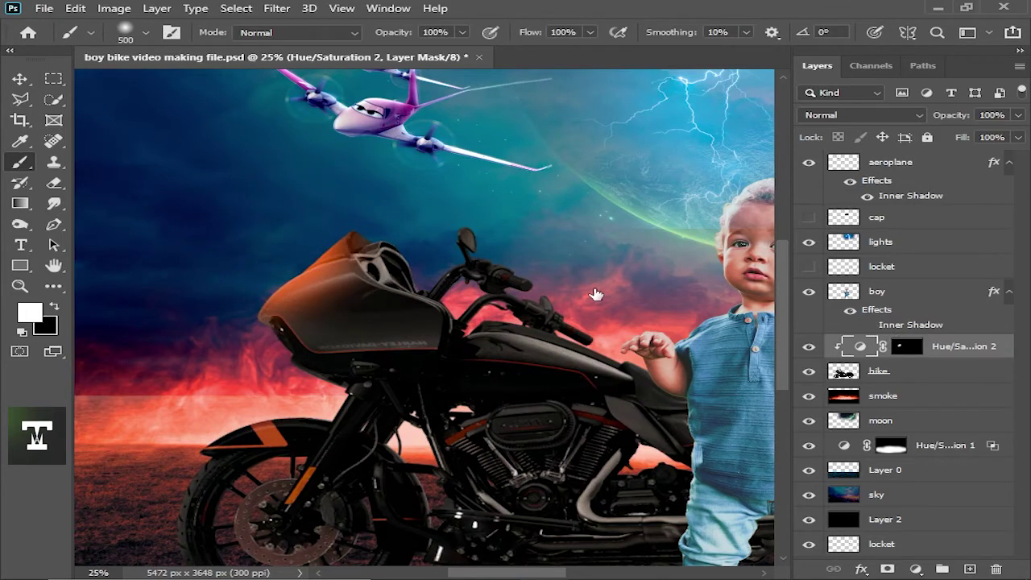
Limit the orange glow with Blend If underlying layer 20/69.
double_click(992, 346)
left_click_drag(766, 393, 792, 394)
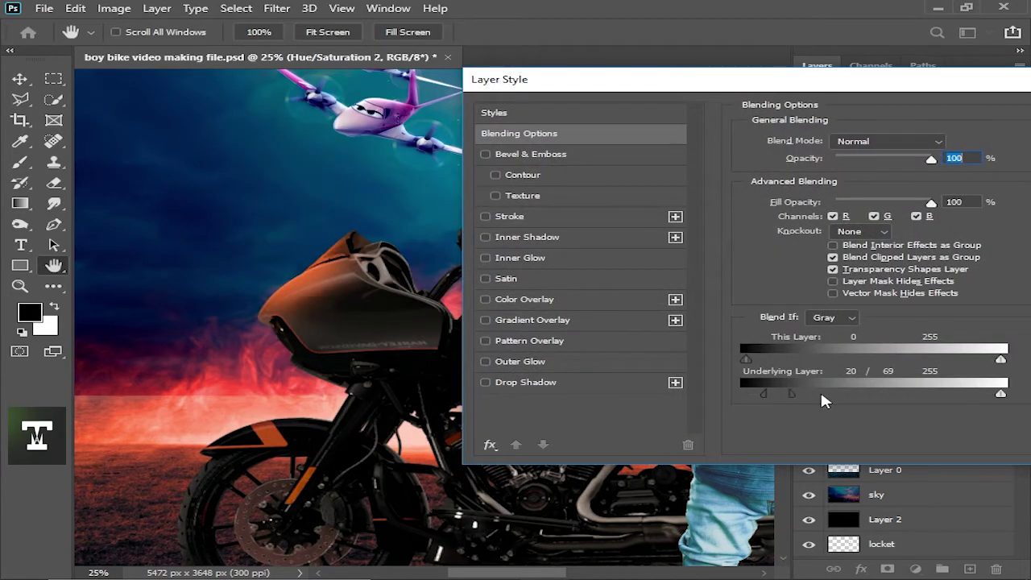
key("Return")
key("ctrl+minus")
Begin painting white into the Hue/Saturation 2 mask over the motorcycle.
key("x")
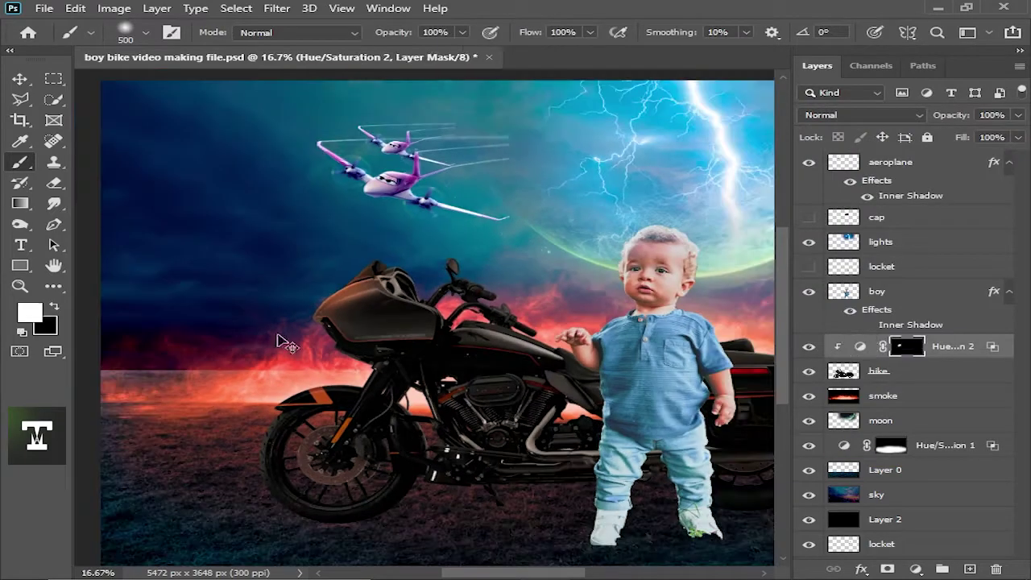
scroll(278, 343, "up", 1)
key("bracketleft")
key("bracketleft")
key("bracketleft")
scroll(396, 436, "down", 3)
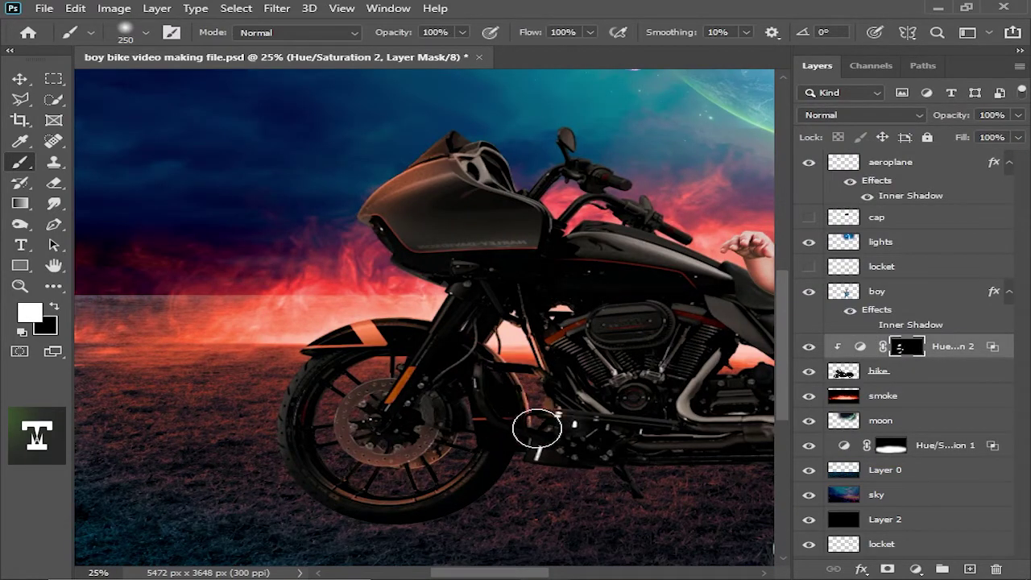
key("ctrl+minus")
key("bracketright")
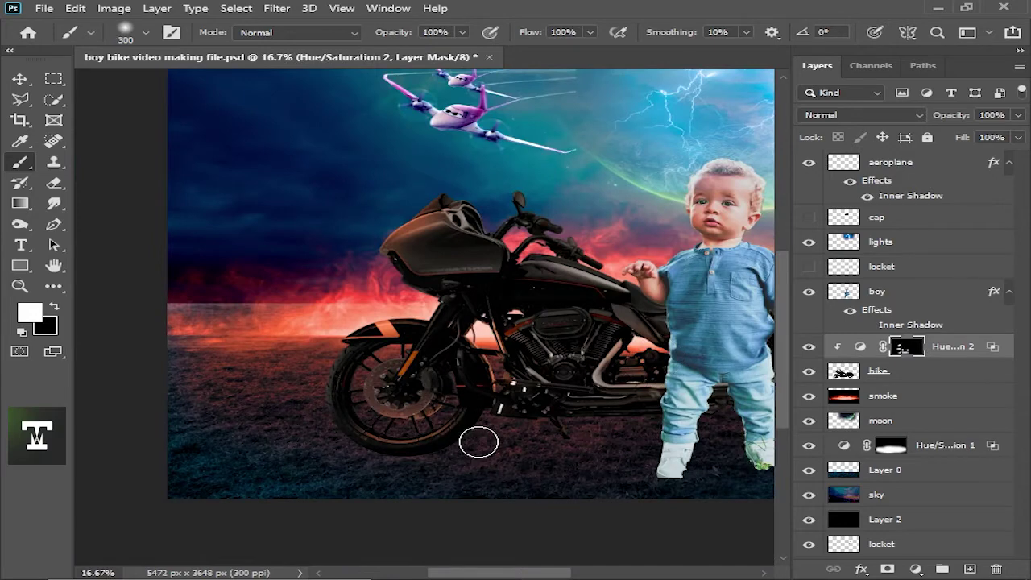
key("ctrl+minus")
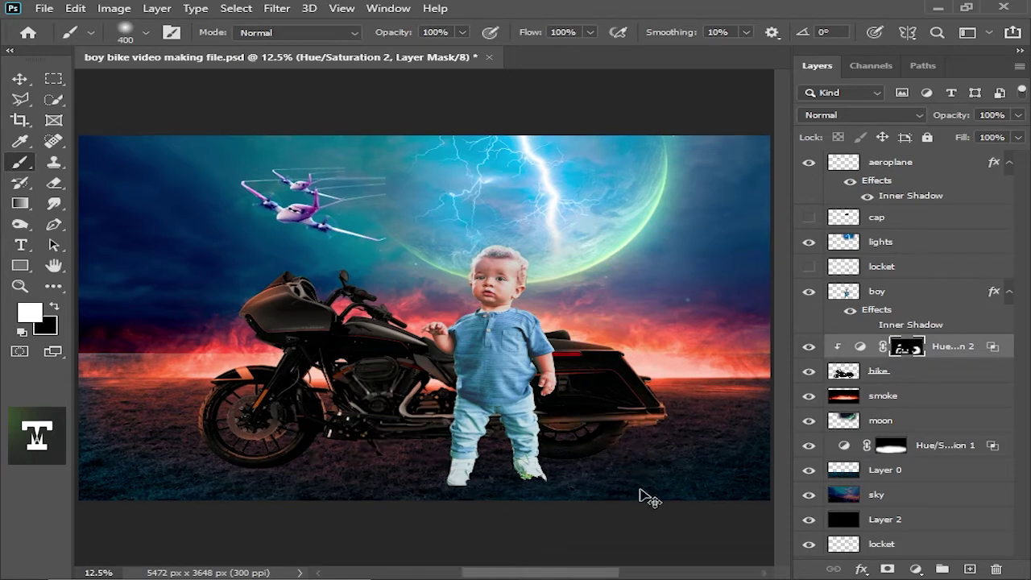
key("ctrl+plus")
Extend the orange glow along the fairing, handlebars, tank and front wheel edges.
key("ctrl+plus")
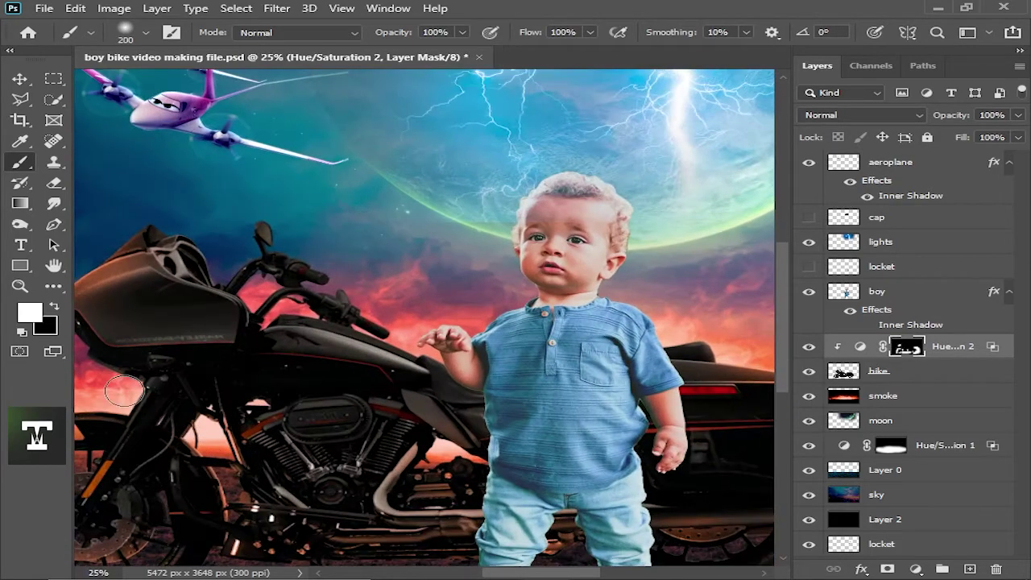
left_click_drag(37, 353, 360, 413)
key("ctrl+plus")
key("bracketleft")
key("bracketleft")
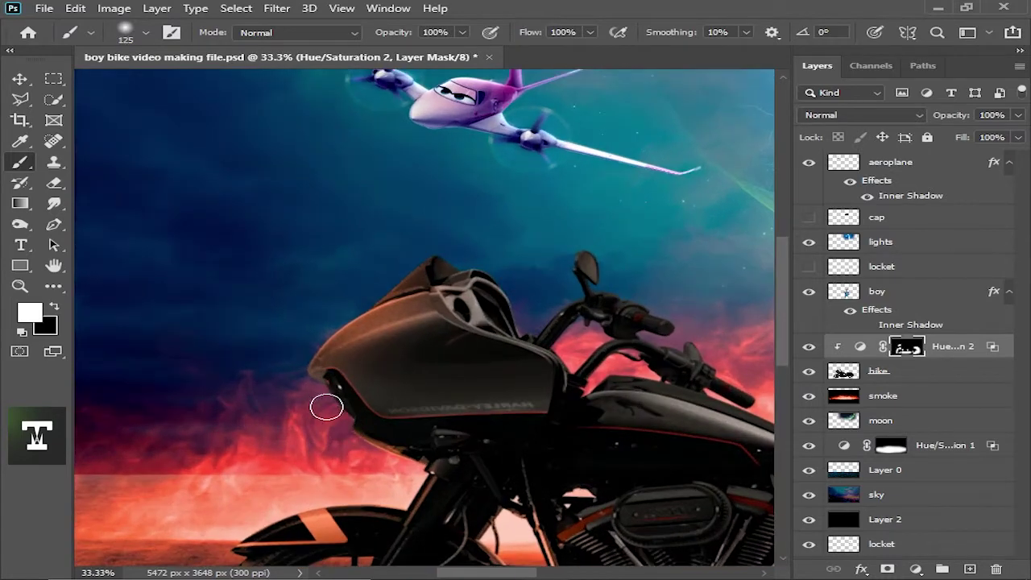
key("ctrl+plus")
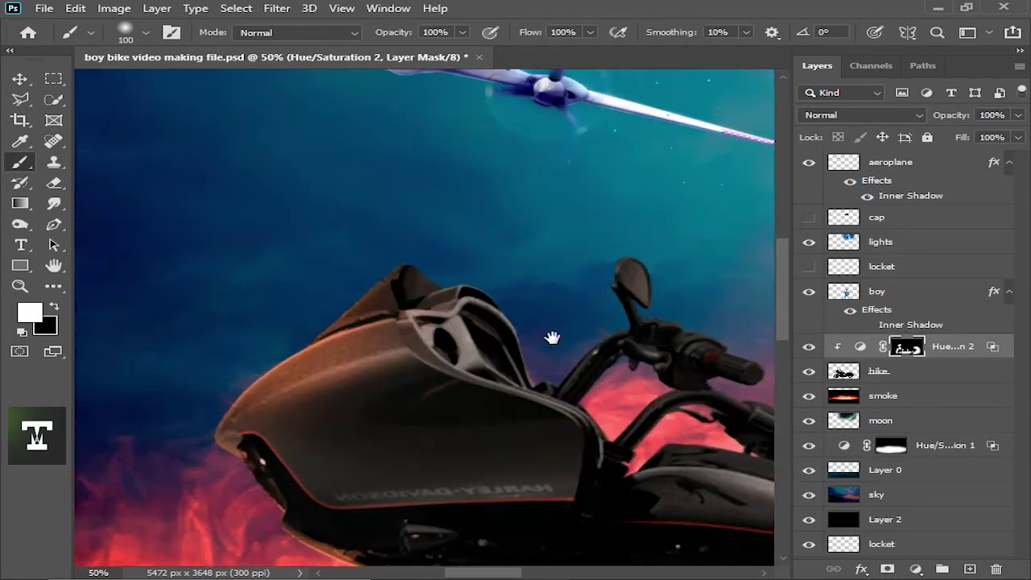
key("bracketright")
key("bracketright")
key("bracketright")
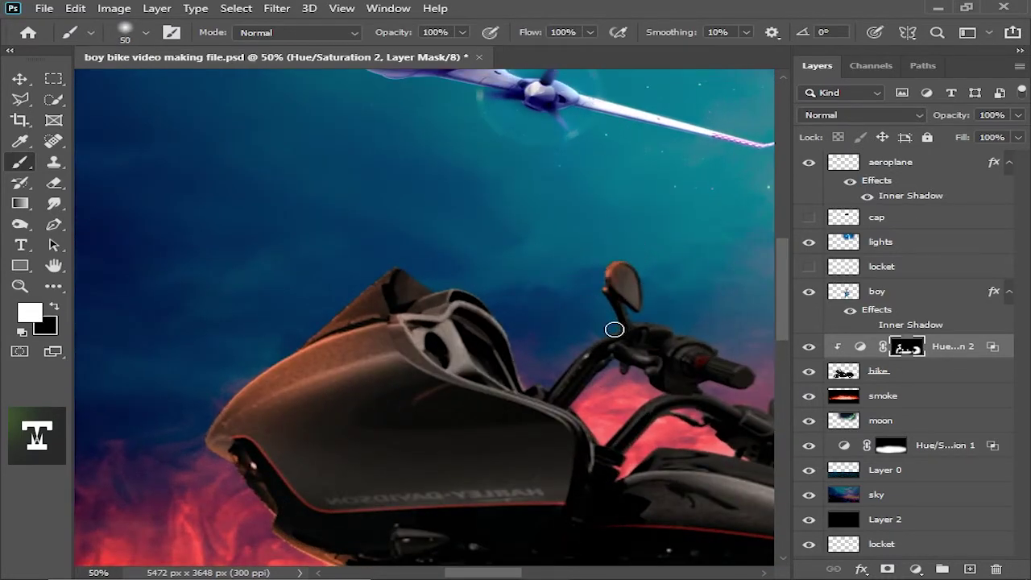
scroll(610, 441, "down", 3)
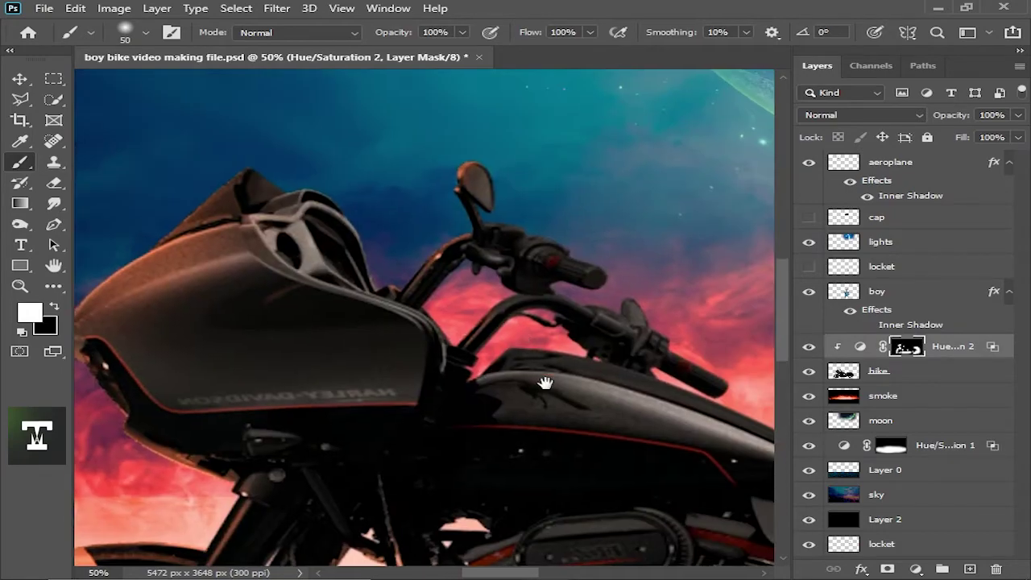
key("ctrl+minus")
key("ctrl+plus")
key("ctrl+minus")
key("ctrl+minus")
key("bracketright")
key("bracketright")
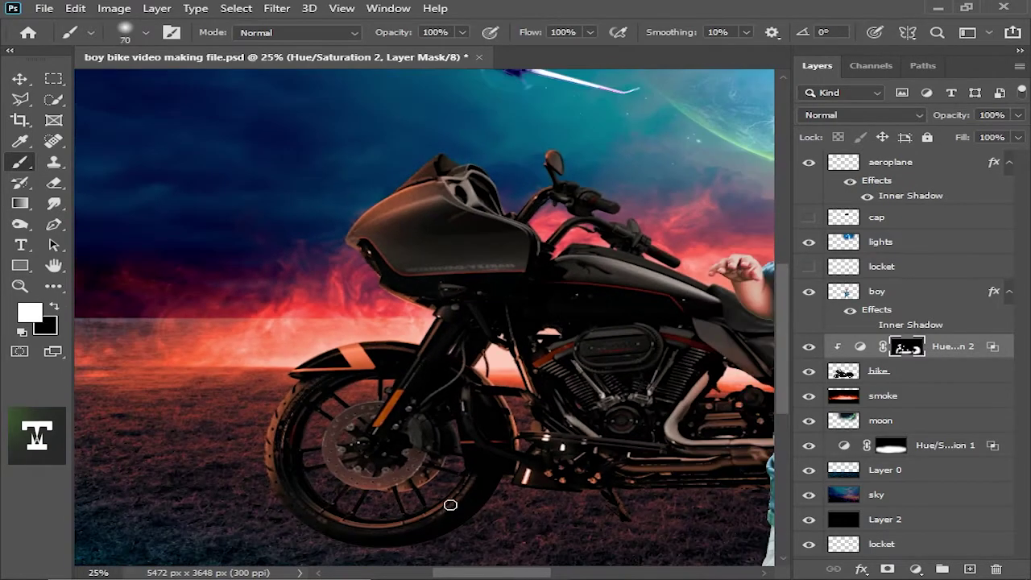
key("ctrl+minus")
key("ctrl+minus")
key("ctrl+minus")
key("v")
key("ctrl+plus")
Add a colourised Hue/Saturation 3 layer above the bike with a light salmon tint.
left_click(437, 299)
key("d")
key("ctrl+plus")
key("ctrl+plus")
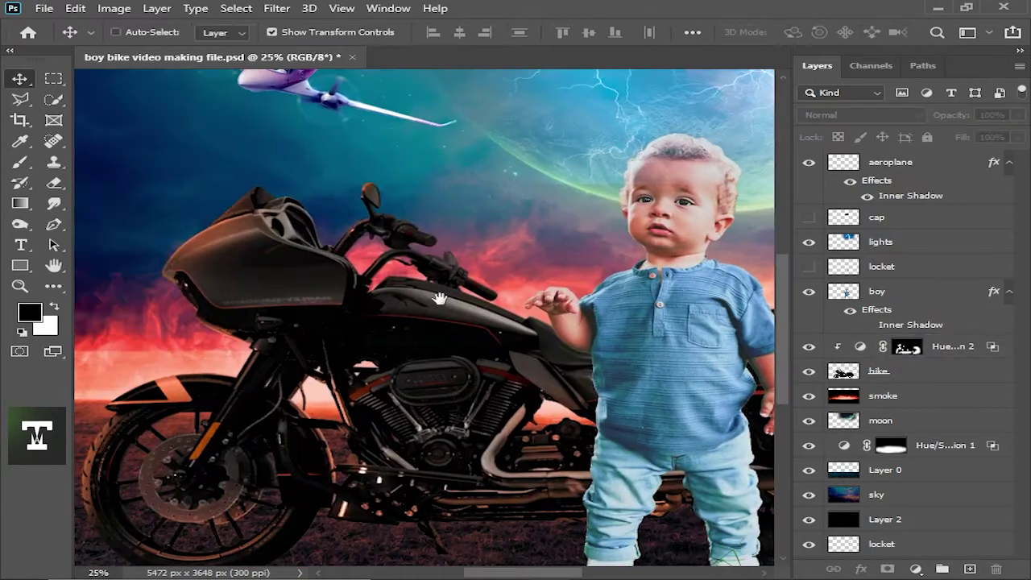
left_click(915, 569)
left_click(917, 417)
left_click(813, 382)
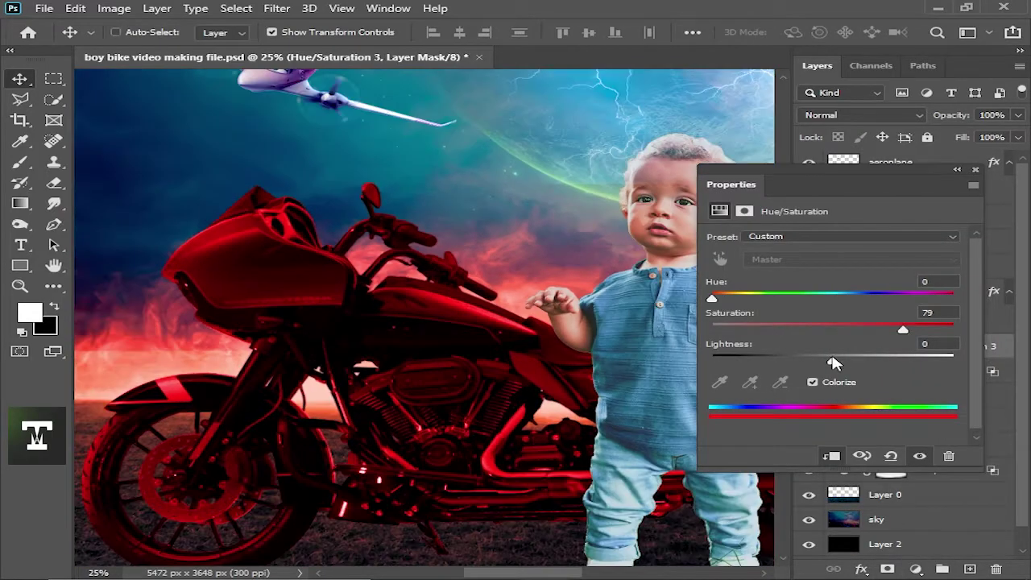
mouse_move(833, 360)
left_mouse_down()
mouse_move(908, 360)
mouse_move(924, 343)
left_mouse_up()
key("ctrl+minus")
left_click(994, 328)
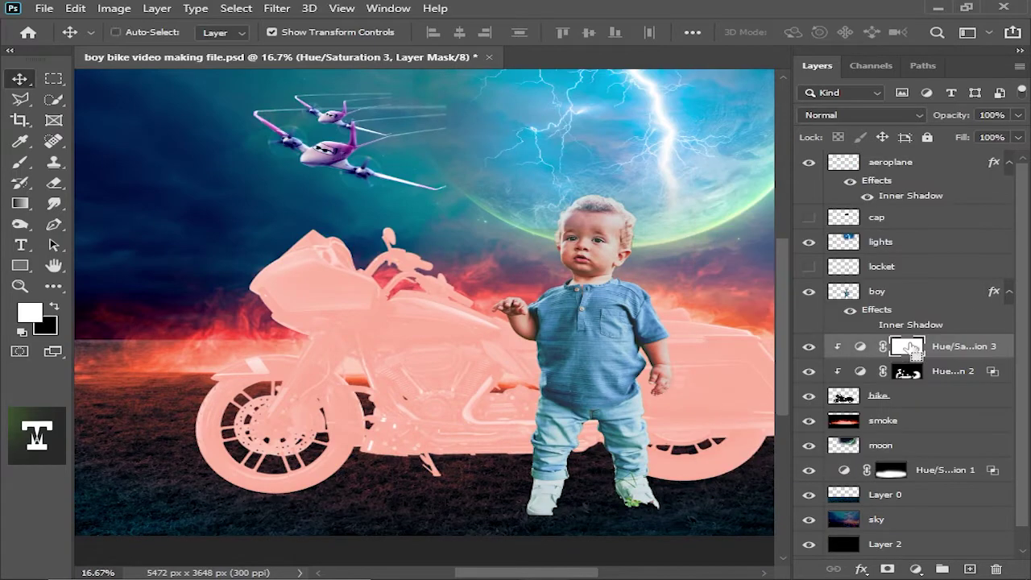
Invert the new layer's mask to hide the tint and open its layer style options.
key("ctrl+i")
key("b")
key("ctrl+plus")
key("ctrl+plus")
double_click(984, 346)
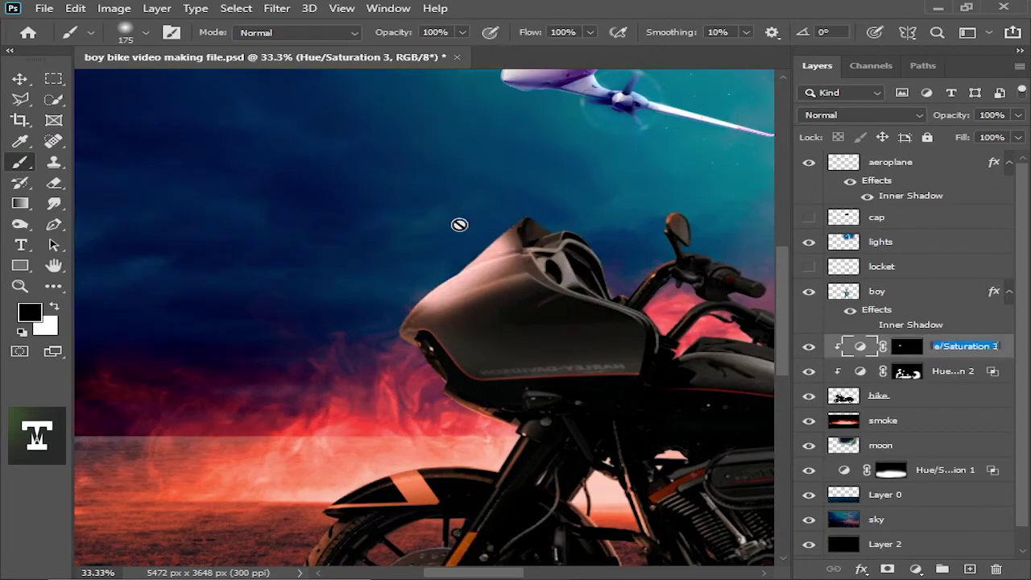
double_click(880, 346)
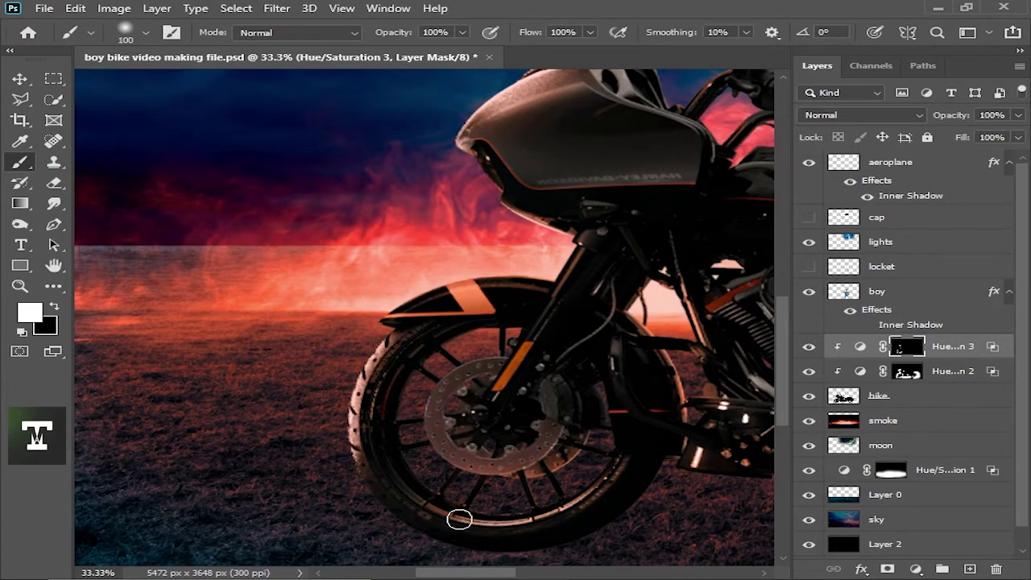
Reveal the tint by painting white over areas of the motorcycle in the mask.
scroll(524, 339, "right", 5)
key("bracketleft")
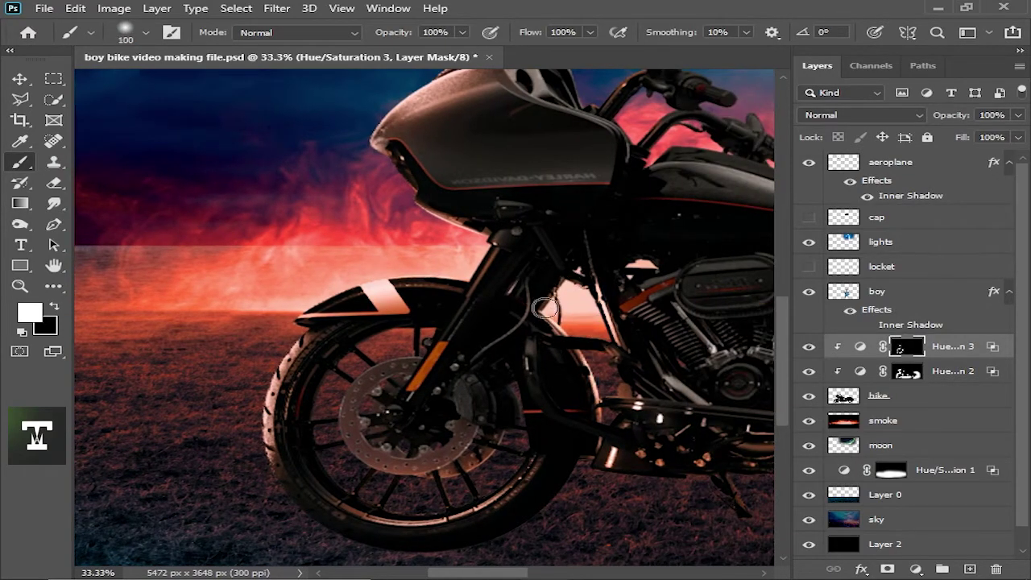
scroll(545, 308, "right", 5)
scroll(484, 354, "down", 2)
scroll(658, 412, "up", 3)
scroll(409, 207, "up", 3)
key("bracketright")
key("bracketright")
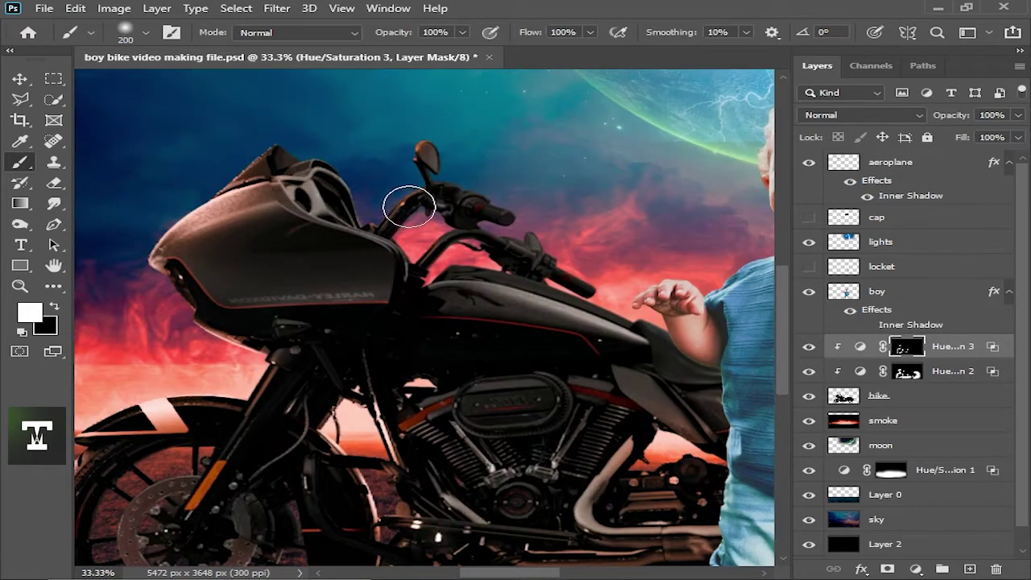
scroll(448, 162, "left", 5)
scroll(455, 210, "up", 2)
key("bracketright")
scroll(556, 258, "down", 1)
scroll(452, 323, "down", 2)
scroll(347, 376, "right", 2)
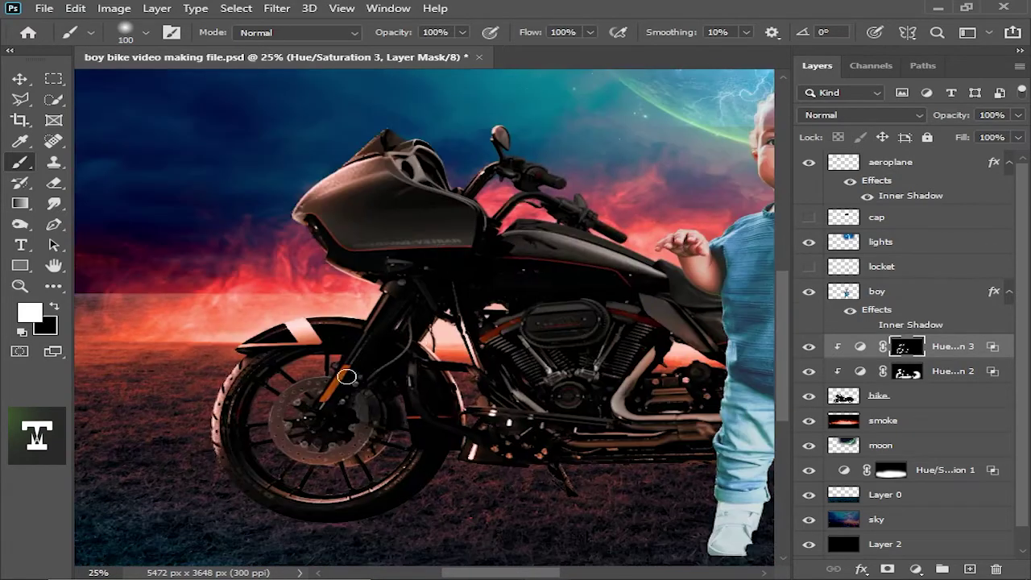
scroll(239, 517, "right", 5)
scroll(637, 354, "down", 2)
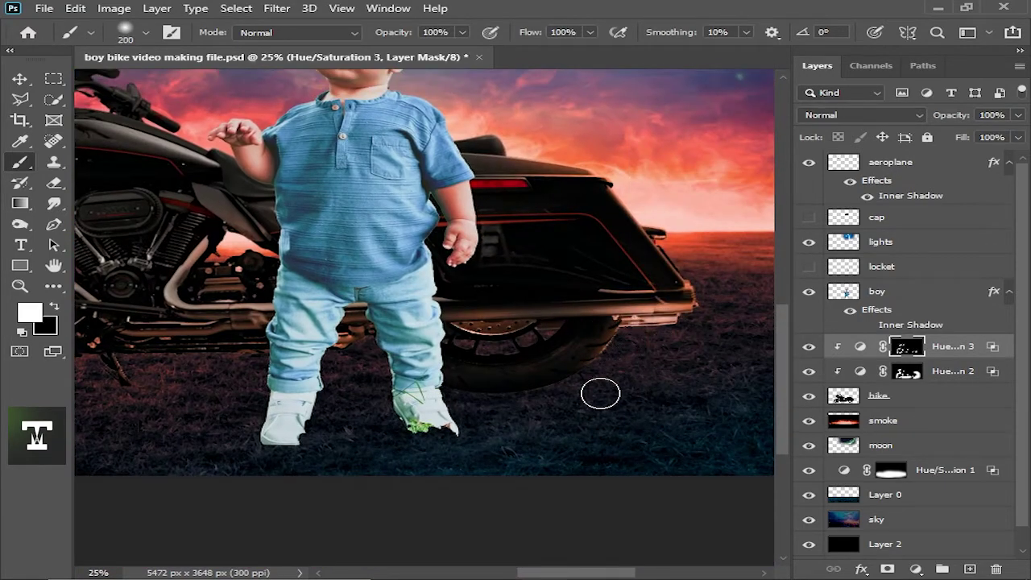
Finish revealing the tint on smaller bike details with a reduced brush.
key("bracketleft")
key("ctrl+minus")
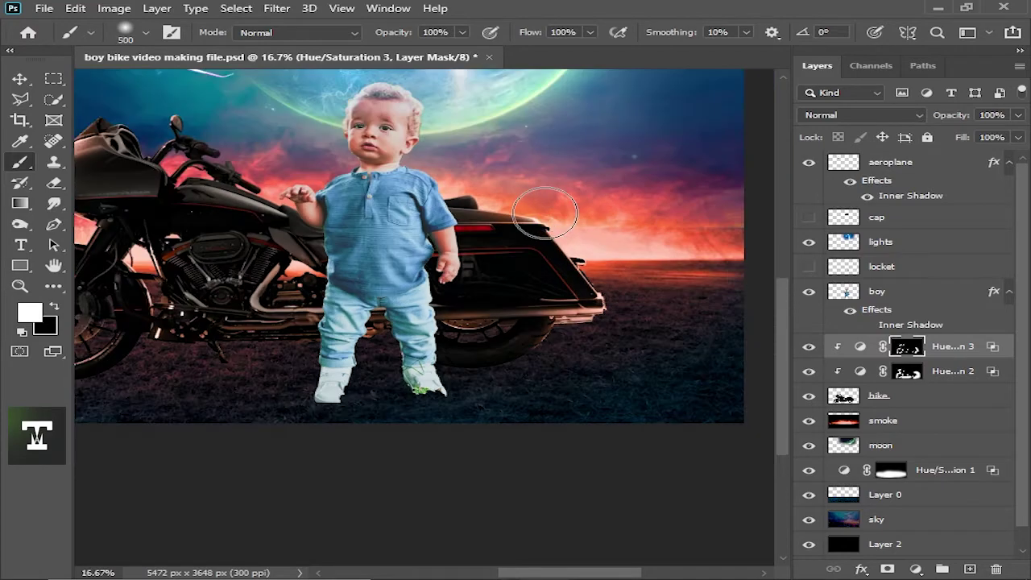
key("bracketleft")
scroll(621, 298, "down", 1)
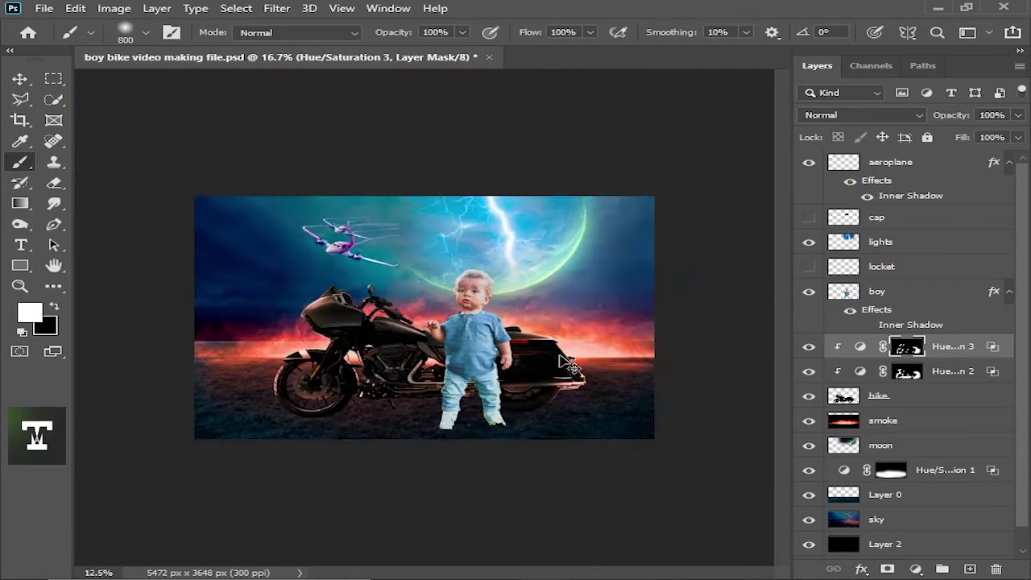
scroll(451, 379, "up", 2)
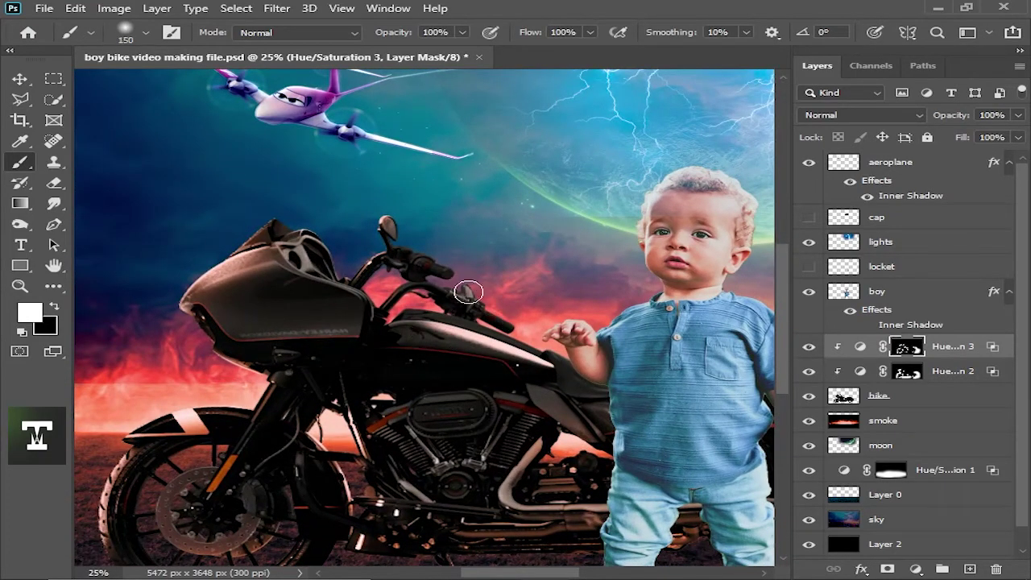
scroll(407, 317, "down", 1)
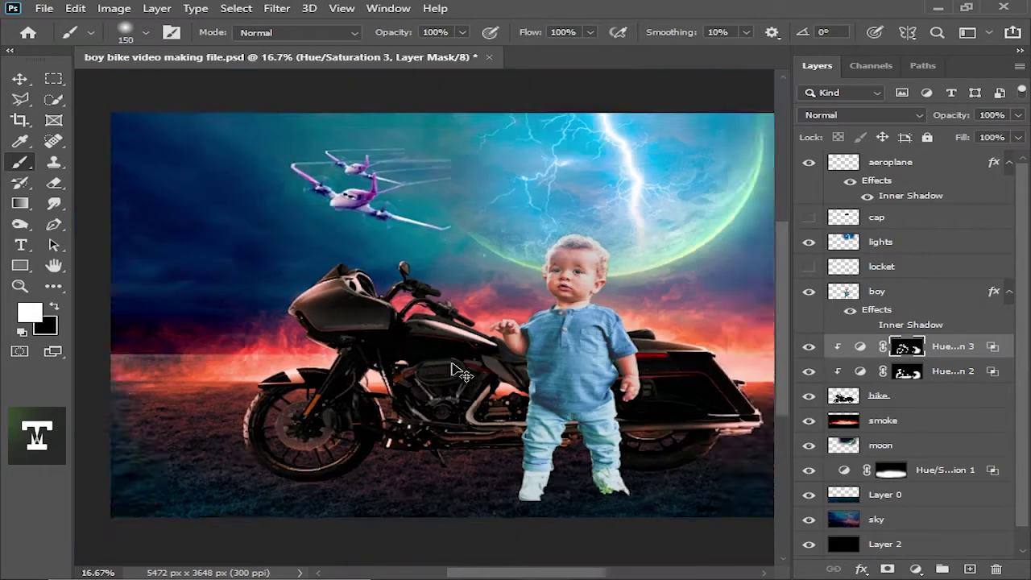
scroll(407, 317, "down", 1)
key("v")
key("ctrl+plus")
key("ctrl+plus")
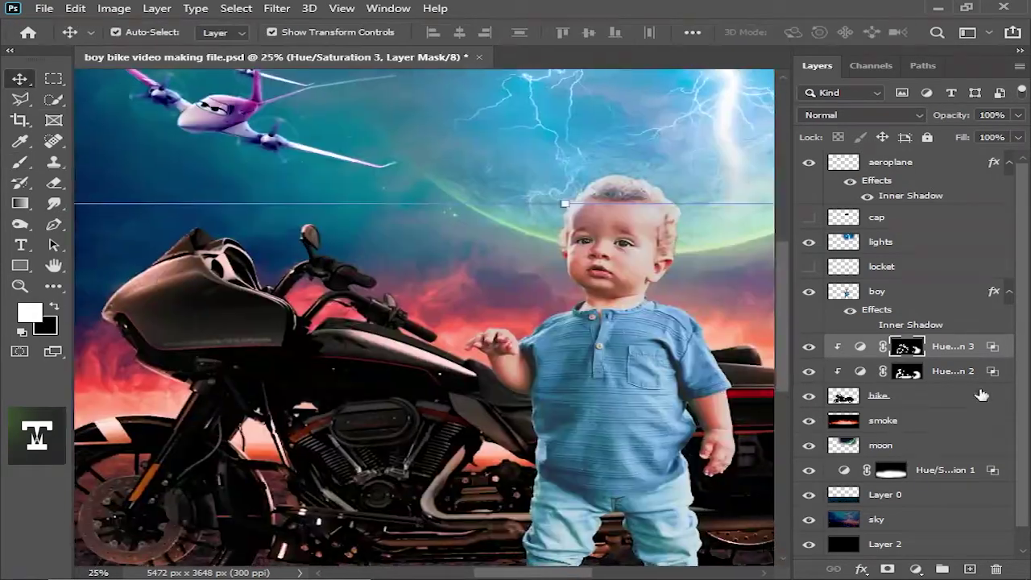
left_click(917, 569)
Add a Colorize Hue/Saturation adjustment tinted a saturated, bright cyan.
left_click(895, 415)
left_click(813, 382)
left_click_drag(772, 330, 855, 330)
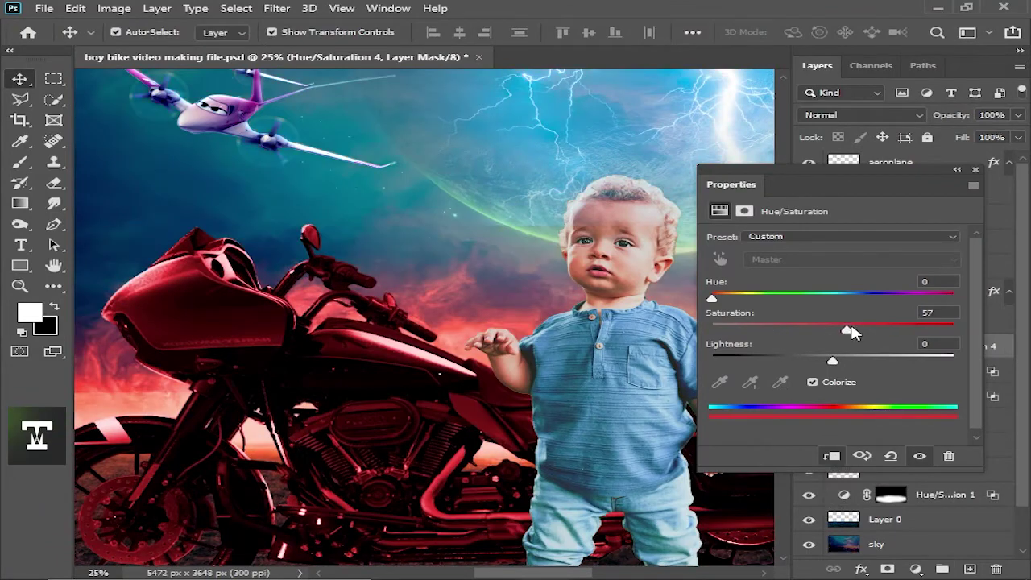
left_click_drag(712, 298, 843, 298)
key("ctrl+minus")
mouse_move(843, 361)
left_mouse_down()
mouse_move(877, 361)
mouse_move(917, 330)
left_mouse_up()
left_click(927, 344)
Invert the adjustment's mask and paint the cyan back onto the bike tank.
key("b")
key("ctrl+i")
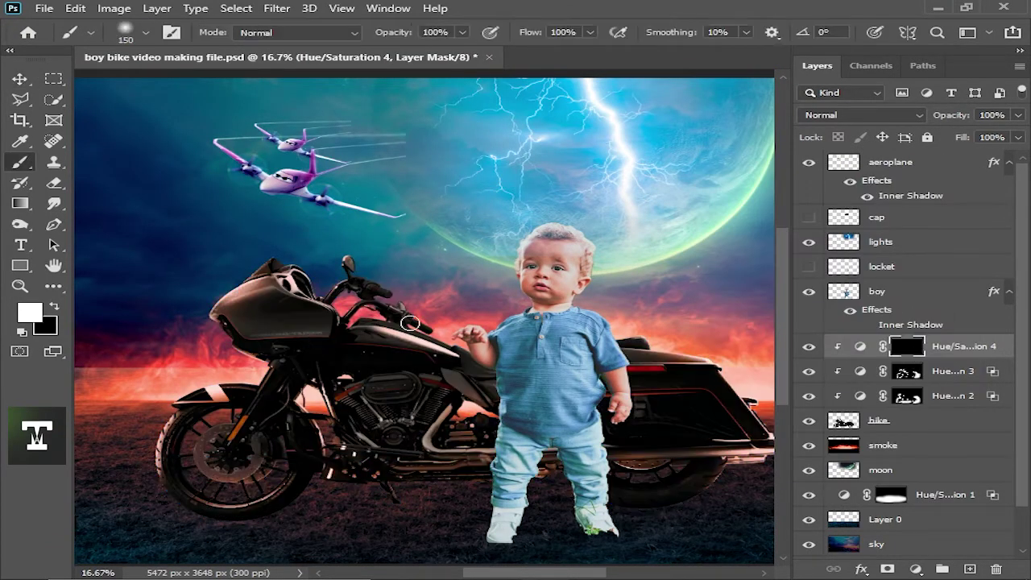
key("ctrl+plus")
left_click_drag(274, 322, 452, 371)
Set Hue/Saturation 4's Blend If underlying sliders to keep cyan off the darkest tones.
double_click(999, 355)
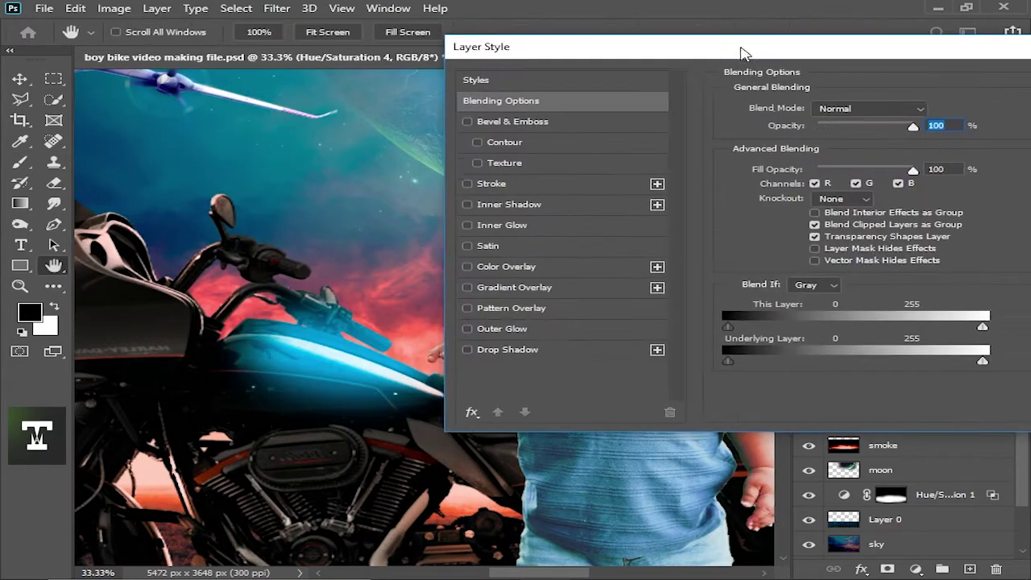
left_click_drag(761, 360, 840, 361)
left_click_drag(761, 361, 793, 361)
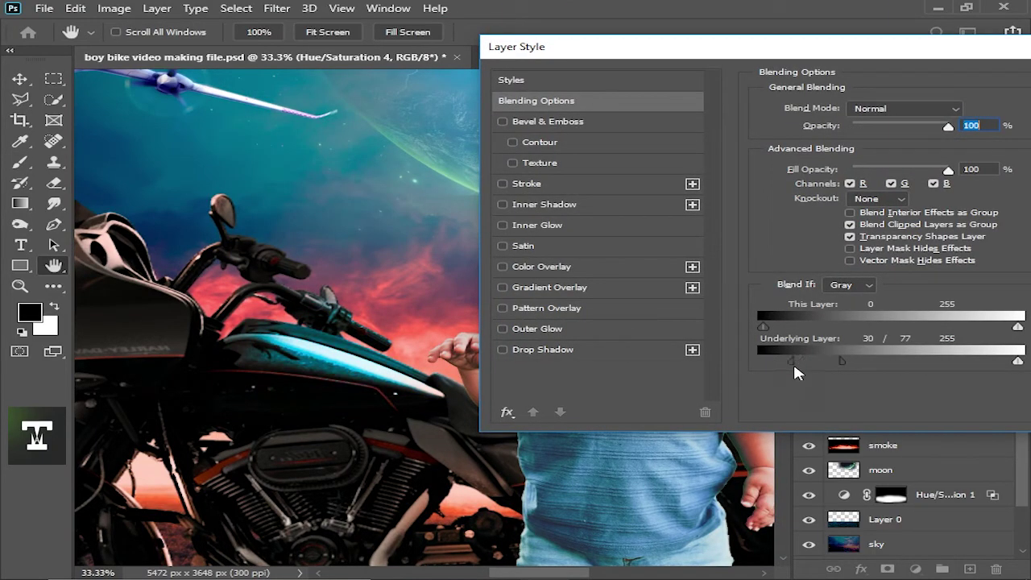
left_click_drag(884, 360, 773, 360)
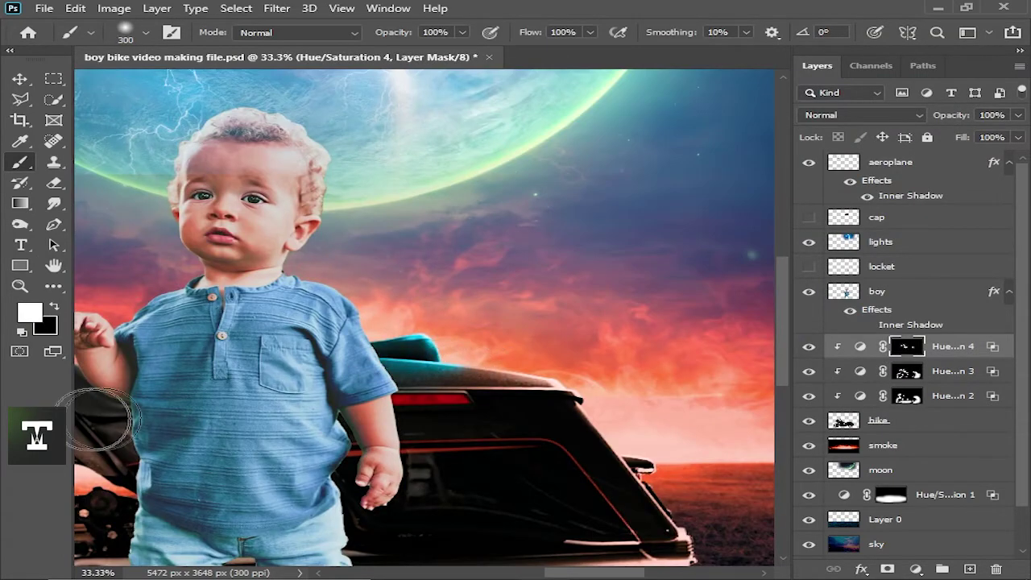
Zoom out to the whole scene while adjusting the brush size.
key("ctrl+minus")
key("bracketright")
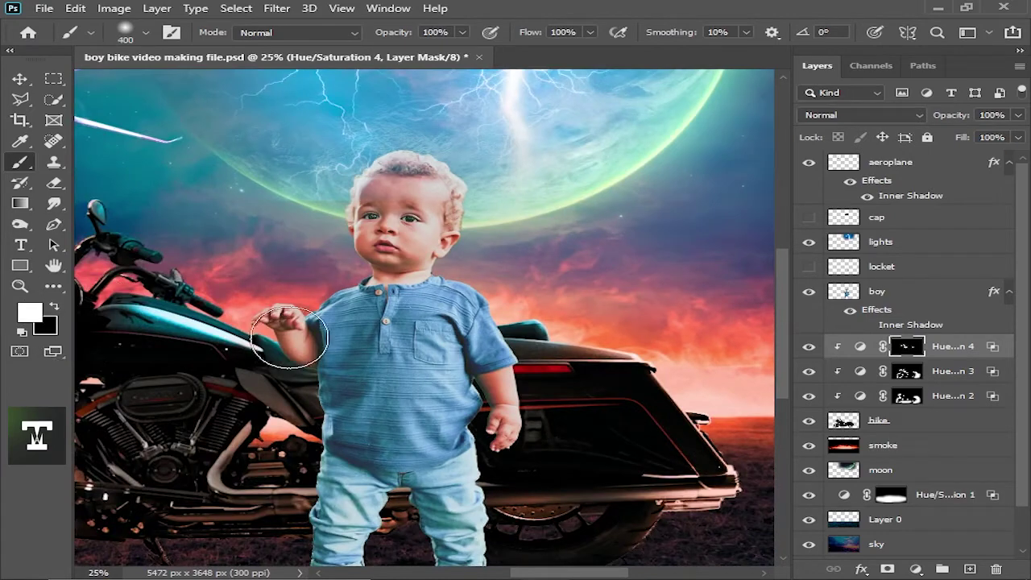
key("ctrl+minus")
key("bracketleft")
key("bracketleft")
key("bracketleft")
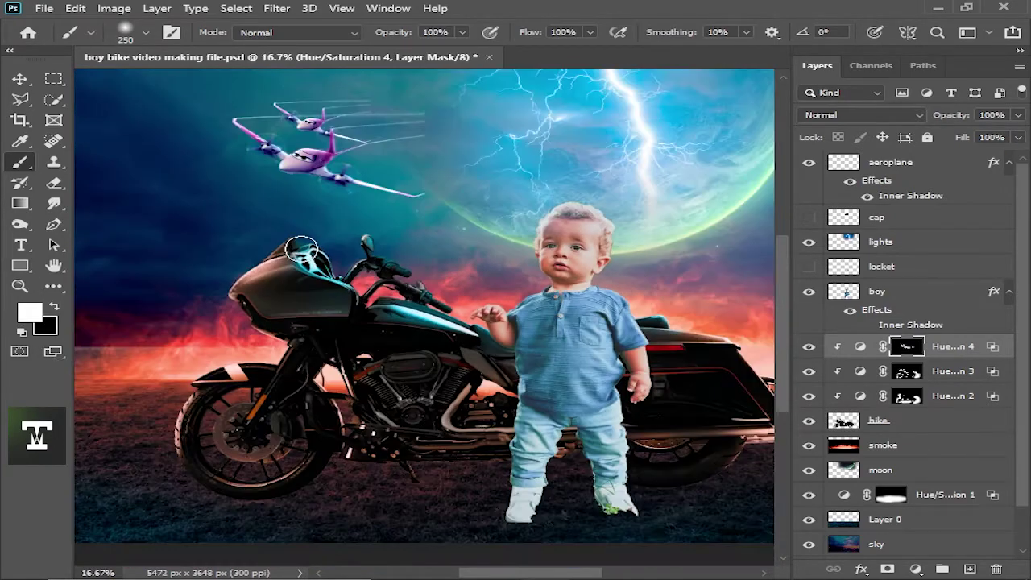
key("ctrl+minus")
key("bracketright")
key("ctrl+minus")
key("ctrl+minus")
key("ctrl+plus")
key("ctrl+plus")
key("ctrl+plus")
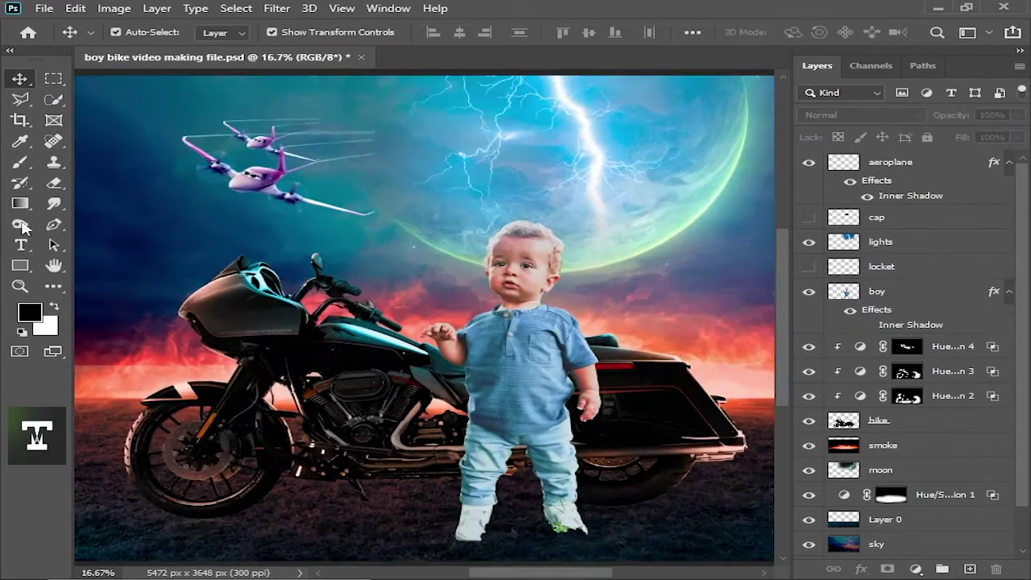
Select the Hue/Saturation 4 mask and set up a smaller black brush.
left_click(907, 347)
key("bracketright")
key("bracketright")
key("bracketright")
key("x")
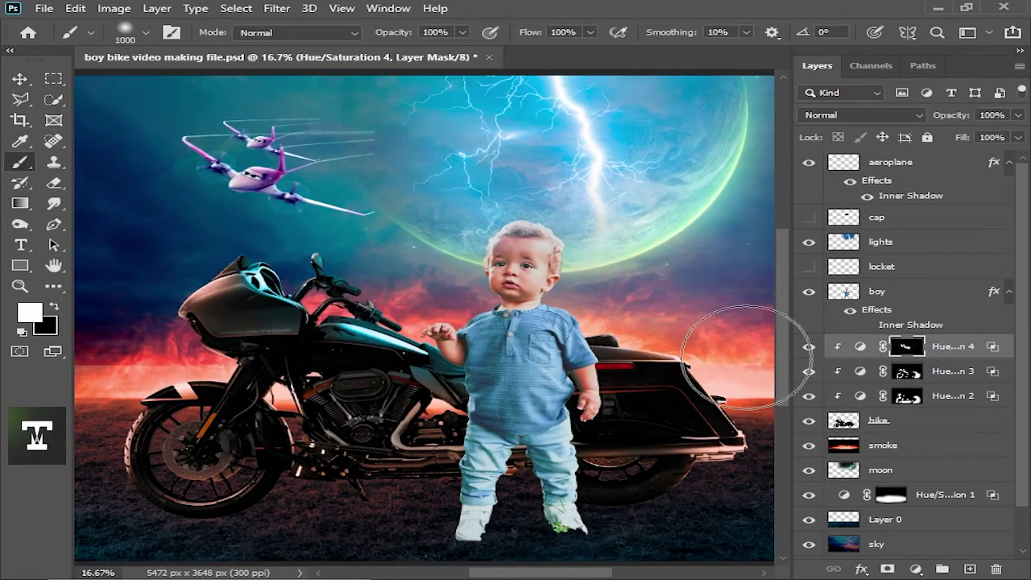
key("x")
key("bracketleft")
key("bracketleft")
key("bracketleft")
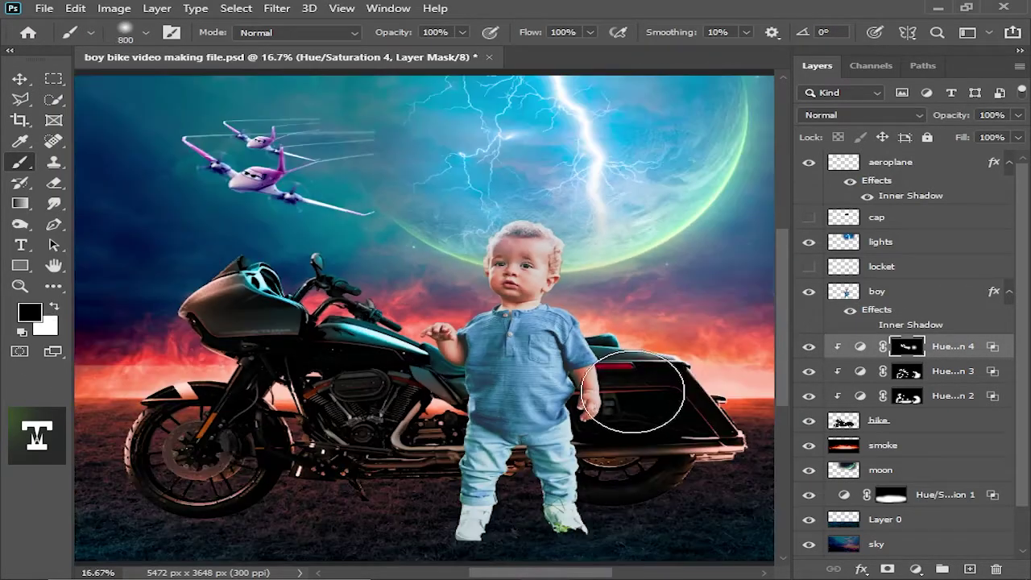
Duplicate the bike layer and give the copy a black Color Overlay.
key("v")
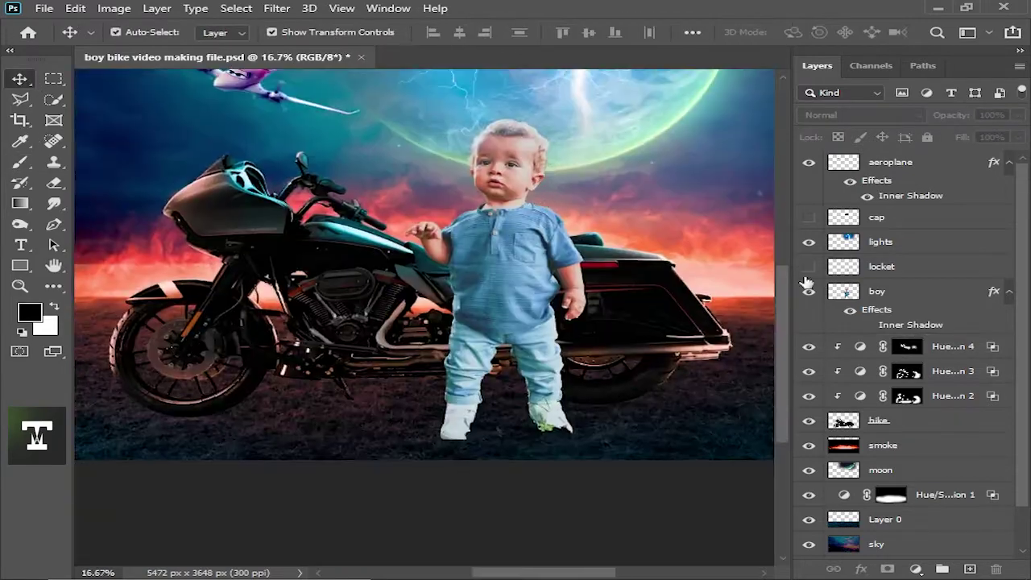
left_click(945, 422)
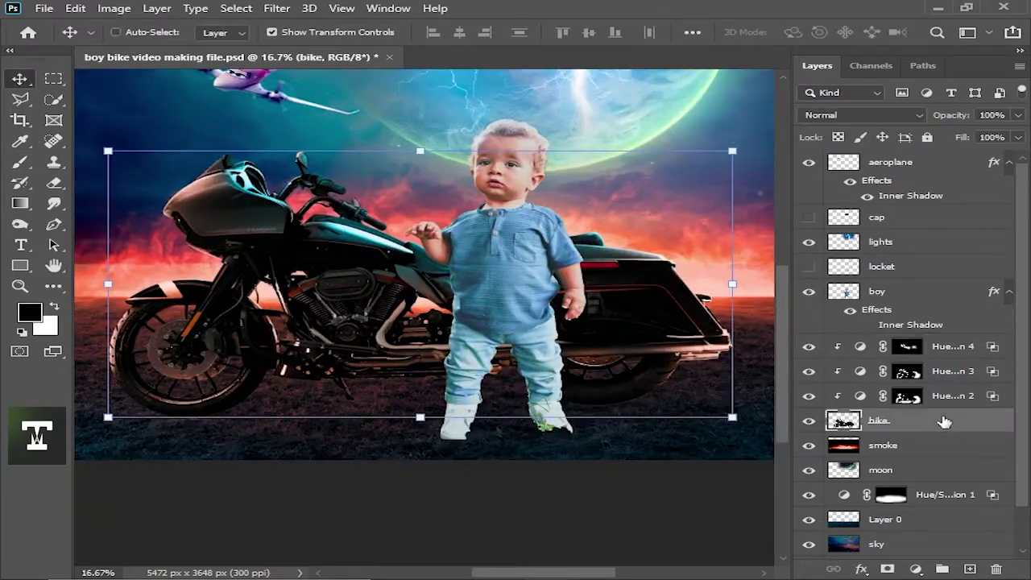
key("ctrl+j")
double_click(945, 445)
left_click(318, 268)
left_click(717, 113)
key("Return")
key("Return")
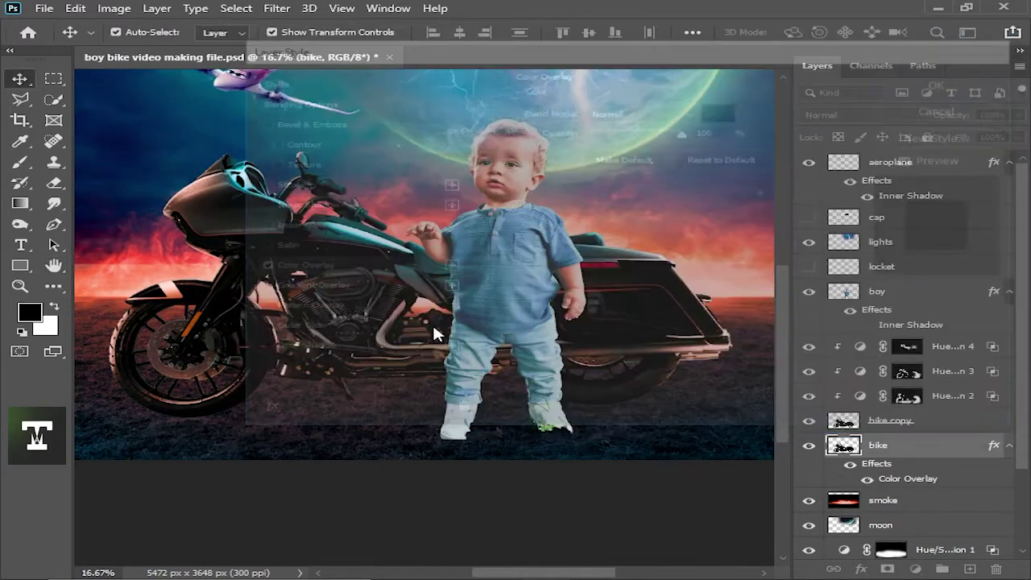
Flip the black bike copy vertically, move it below the bike, and tilt and squash it.
key("ctrl+minus")
key("ctrl+t")
right_click(462, 372)
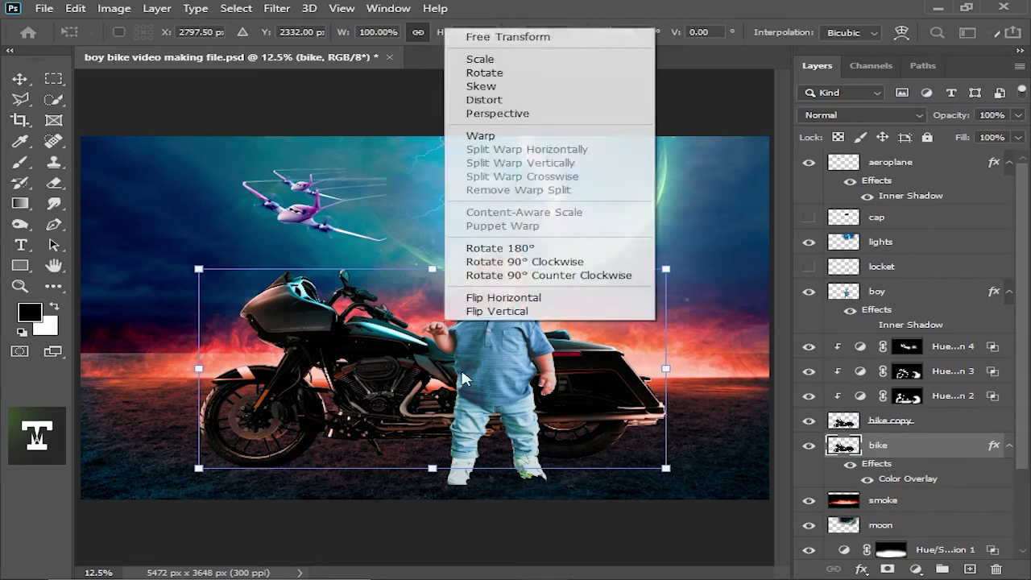
left_click(497, 311)
left_click_drag(496, 322, 484, 516)
left_click_drag(620, 411, 608, 389)
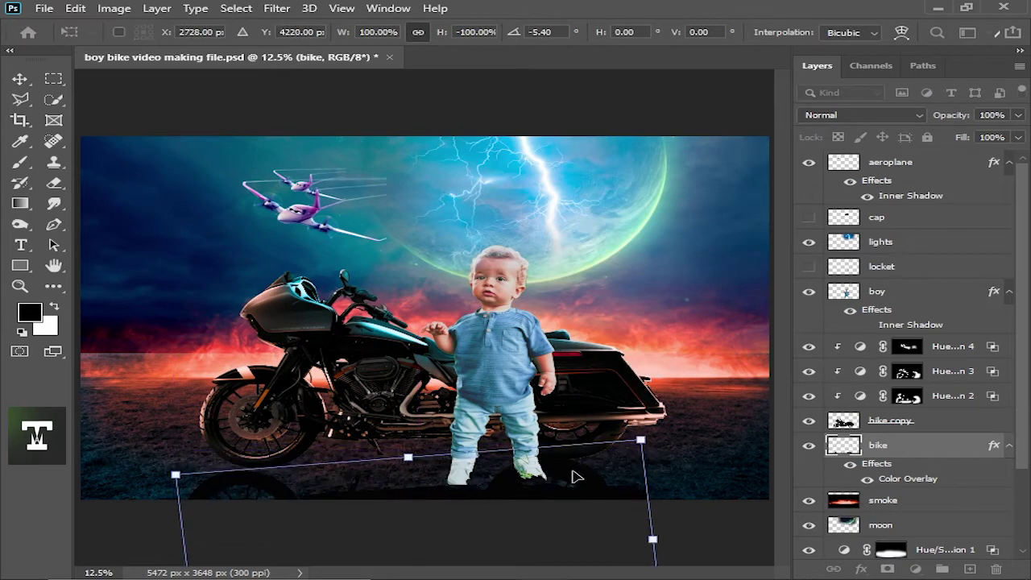
left_click_drag(414, 466, 488, 475)
left_click_drag(522, 401, 530, 410)
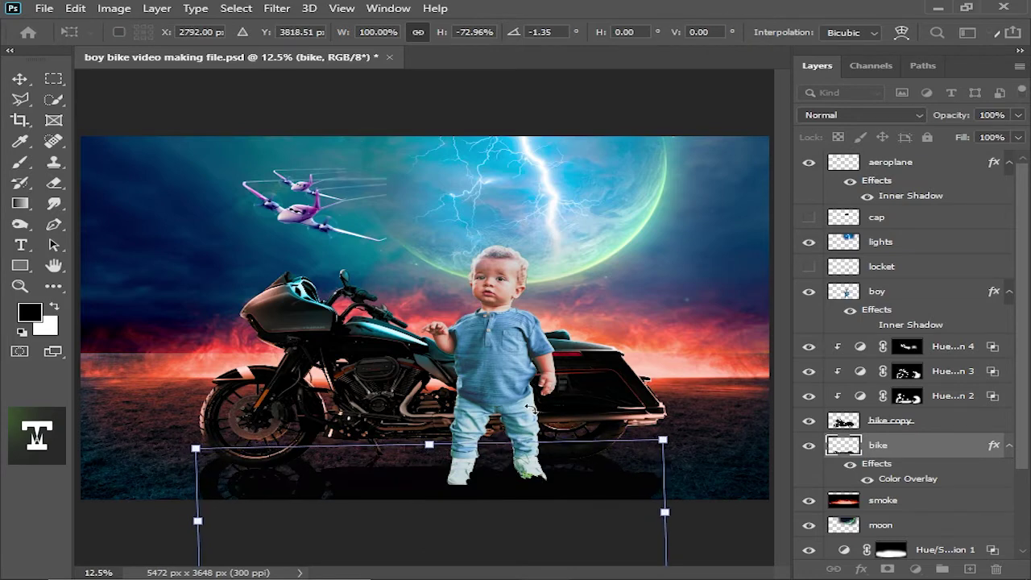
Warp the reflection so its corner bends up to meet the rear wheel.
key("ctrl+plus")
right_click(453, 345)
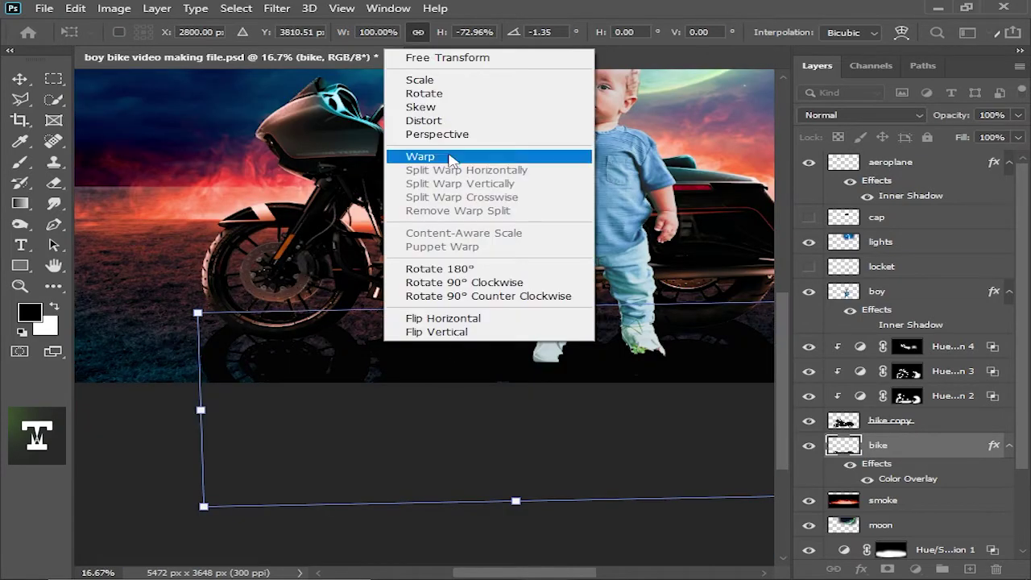
left_click(450, 158)
scroll(621, 341, "right", 5)
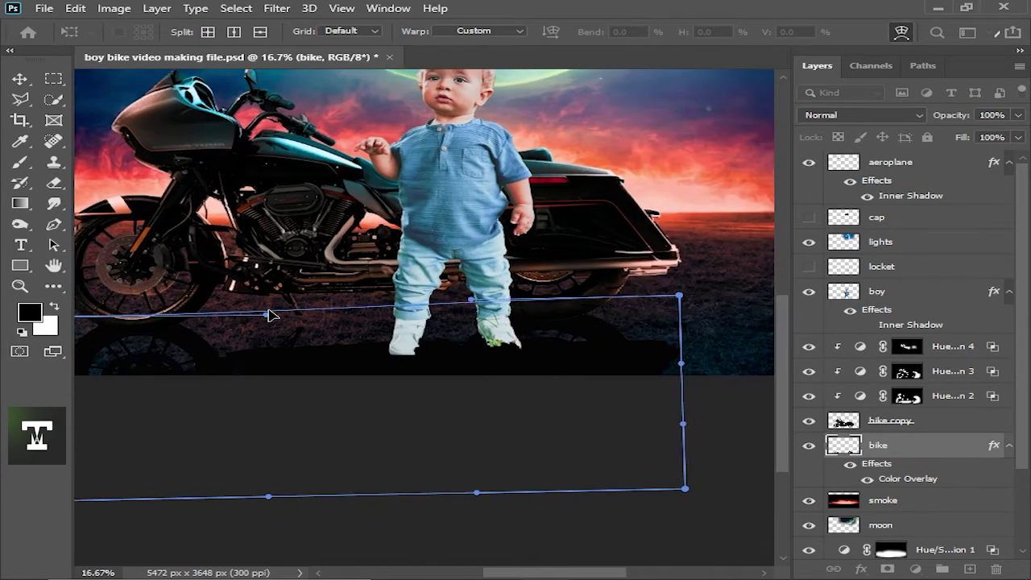
mouse_move(272, 315)
left_mouse_down()
mouse_move(253, 292)
mouse_move(232, 322)
left_mouse_up()
scroll(323, 364, "left", 5)
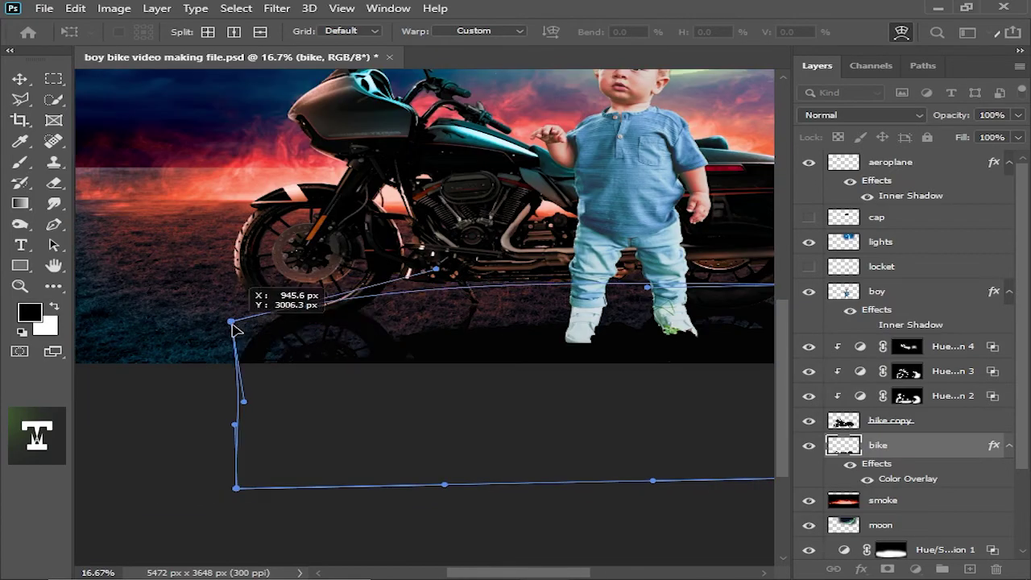
key("Return")
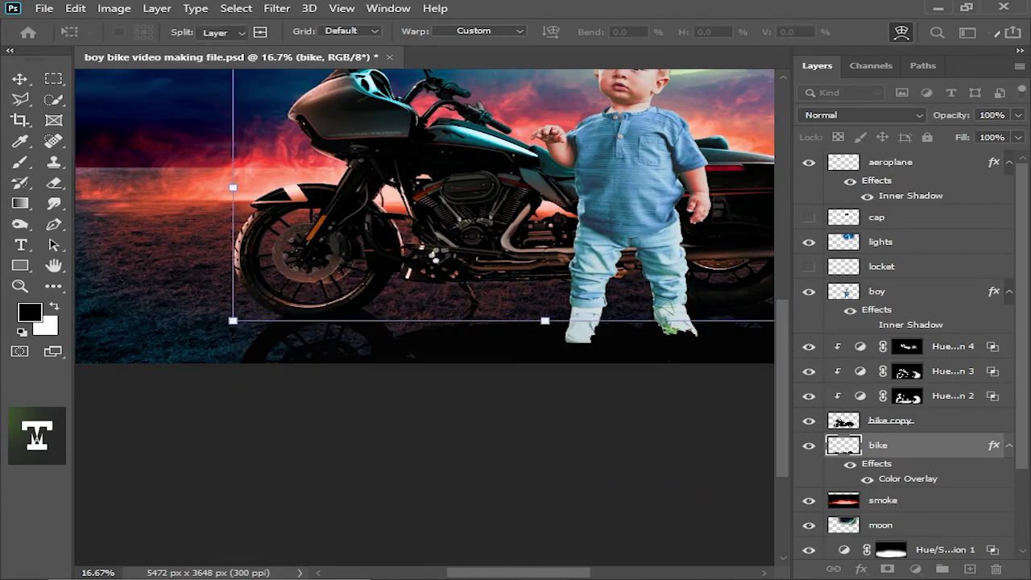
Zoom back in and clear the bike layer selection.
key("ctrl+minus")
key("ctrl+plus")
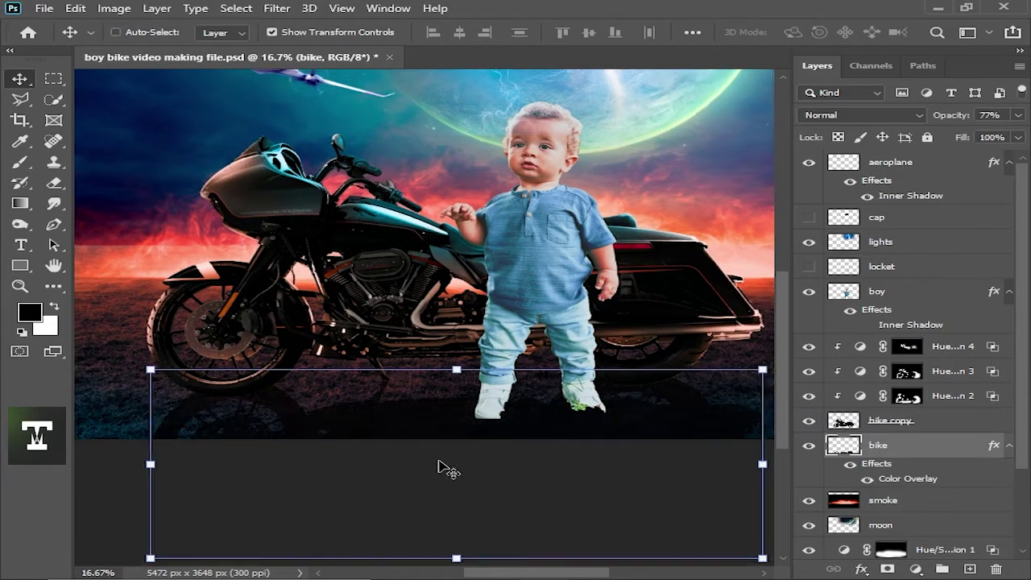
left_click(437, 467)
scroll(437, 467, "down", 2)
scroll(610, 274, "up", 1)
Move the lights layer below the boy layer in the Layers panel.
scroll(424, 451, "up", 1)
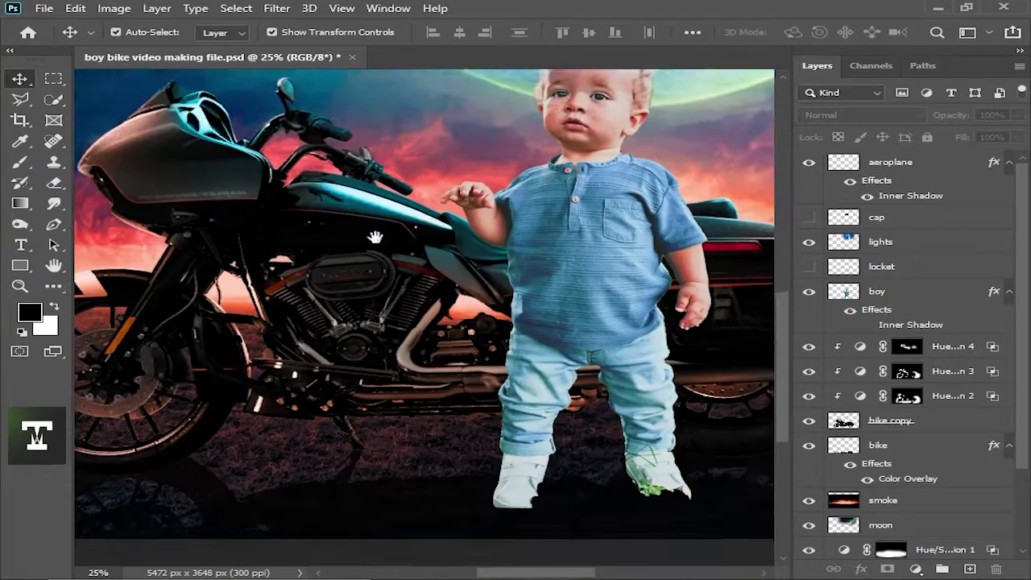
scroll(438, 382, "down", 1)
scroll(438, 382, "up", 1)
scroll(555, 320, "up", 1)
left_click(548, 338)
left_click_drag(881, 242, 881, 326)
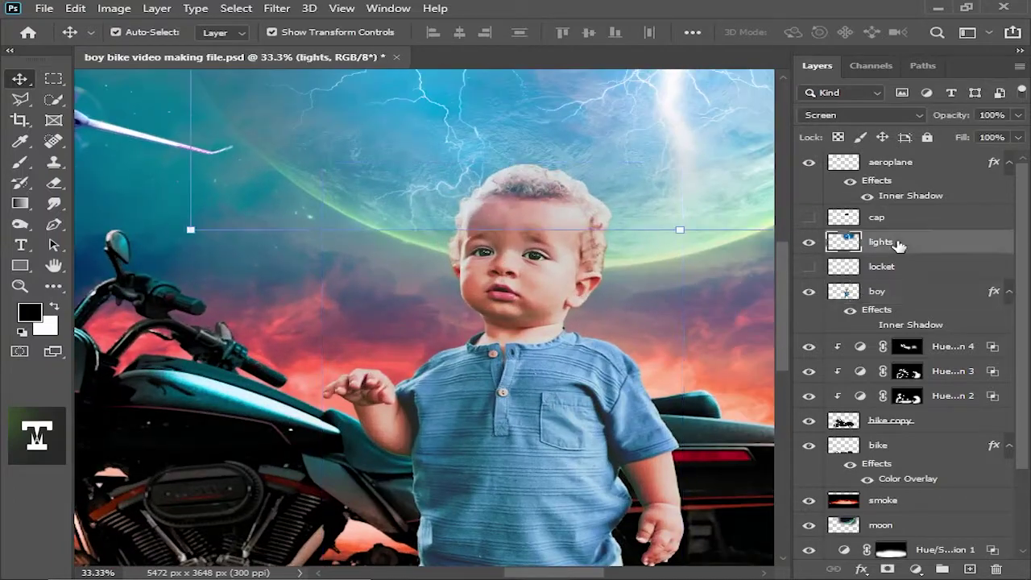
scroll(626, 175, "down", 1)
scroll(674, 223, "down", 3)
left_click(674, 223)
scroll(486, 260, "up", 2)
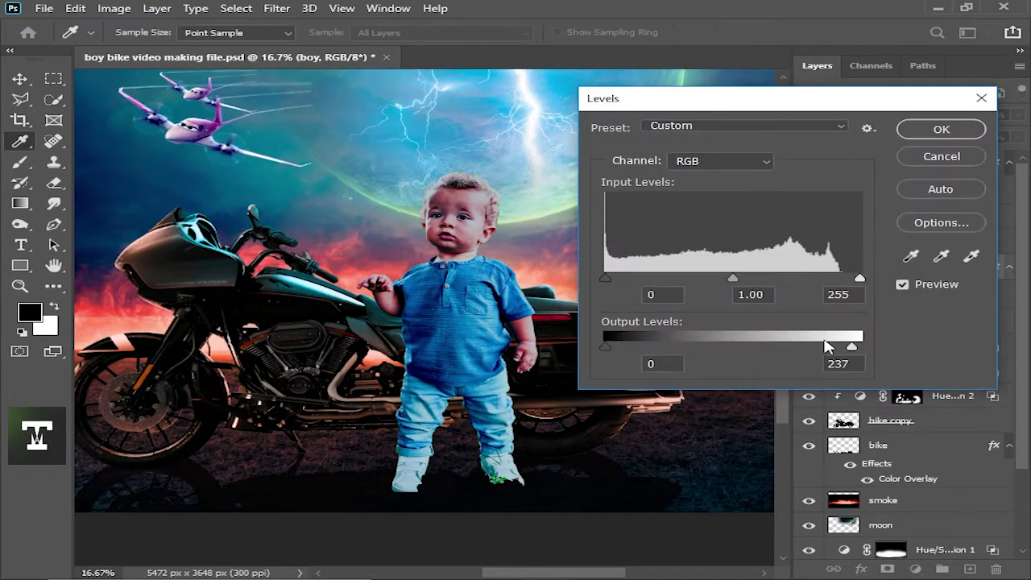
Fine-tune the boy's midtones with a slight Levels adjustment.
left_click_drag(739, 282, 733, 282)
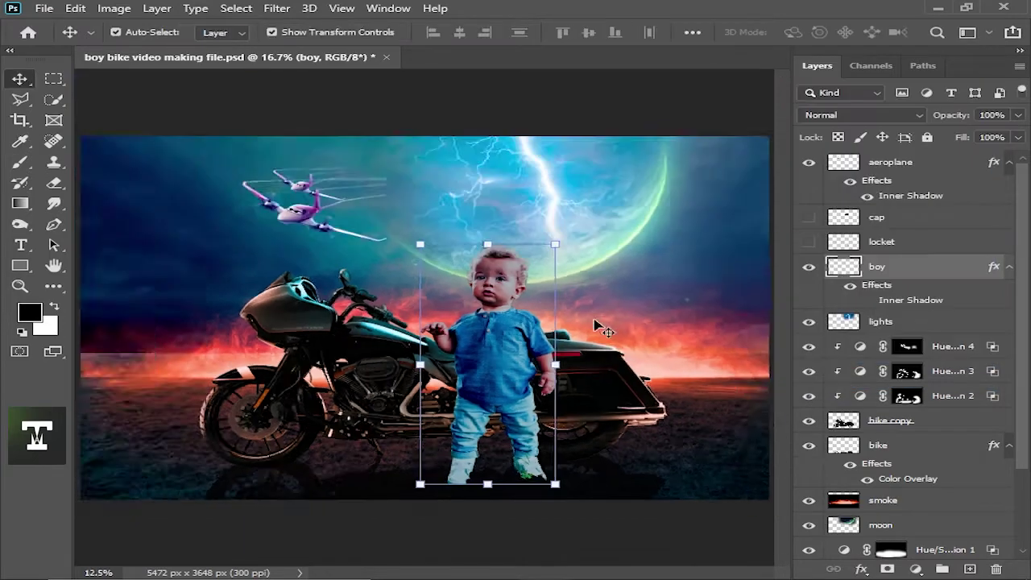
scroll(522, 246, "up", 1)
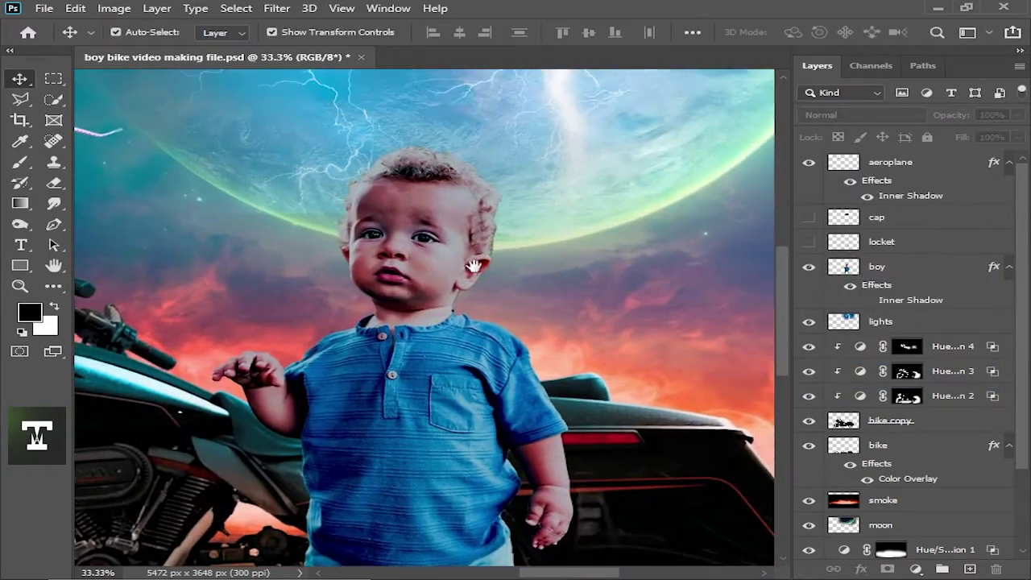
scroll(483, 306, "up", 1)
left_click(417, 284, "ctrl")
key("ctrl+l")
left_click_drag(733, 279, 741, 280)
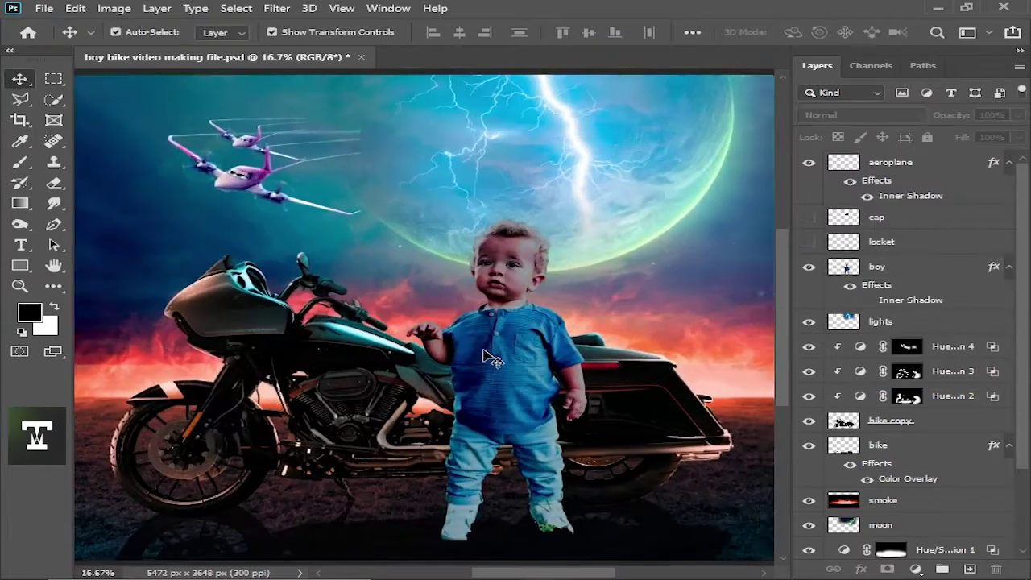
key("ctrl+plus")
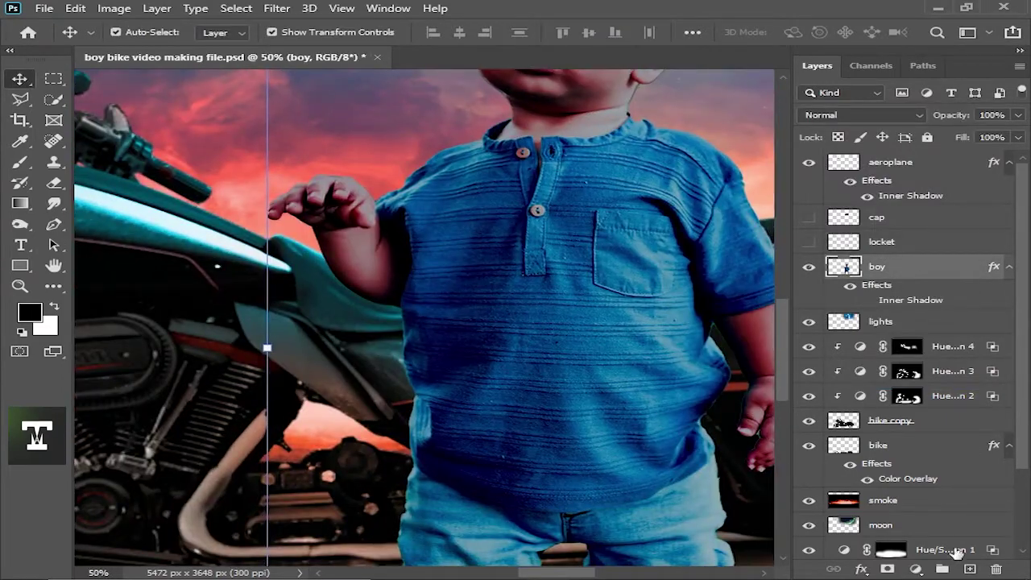
Create a new Layer 3 and paint a broad black shadow with a large brush.
left_click(970, 569)
key("b")
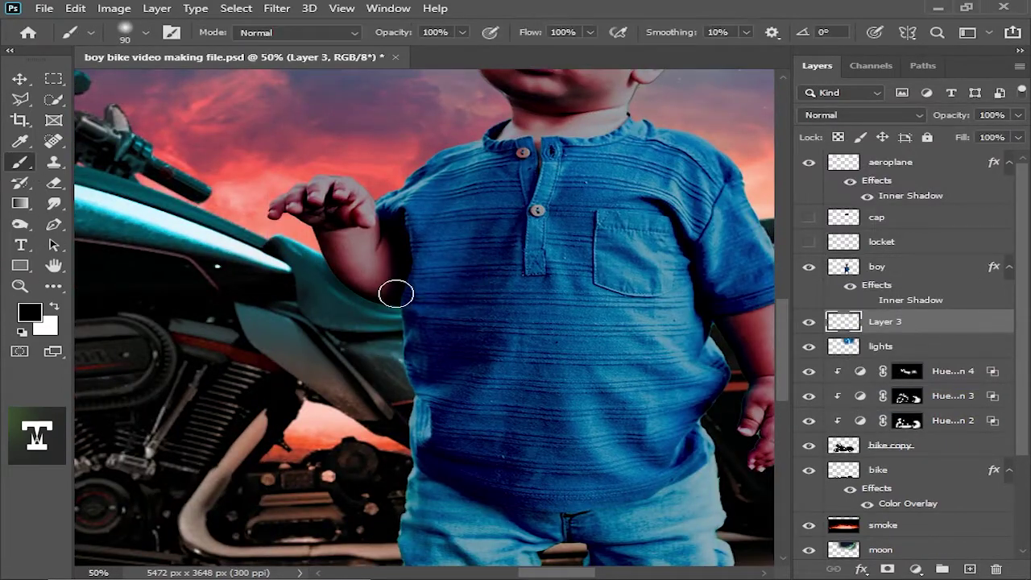
key("ctrl+plus")
key("bracketleft")
key("bracketleft")
key("bracketright")
key("ctrl+minus")
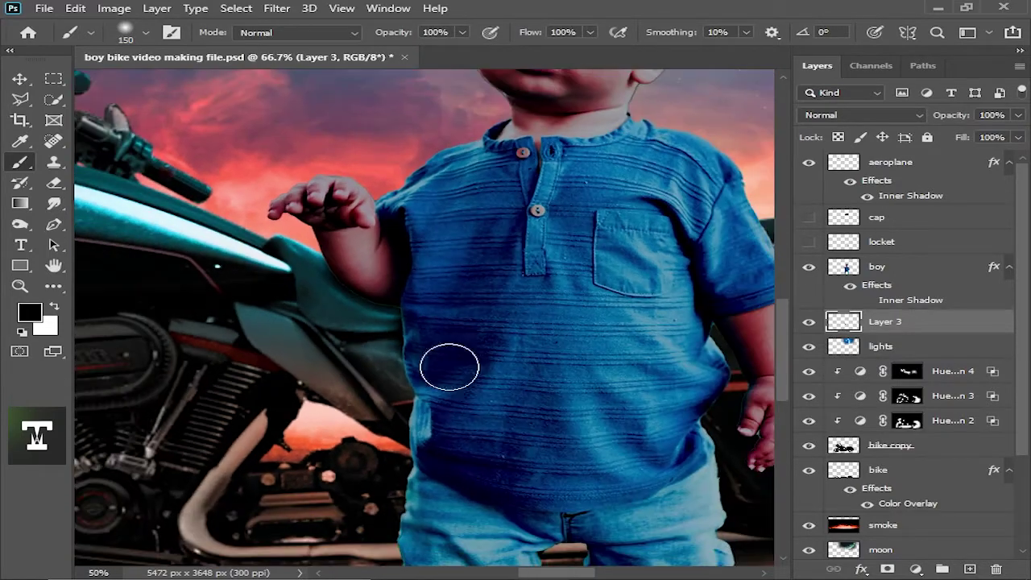
key("ctrl+minus")
key("bracketright")
key("bracketright")
key("bracketright")
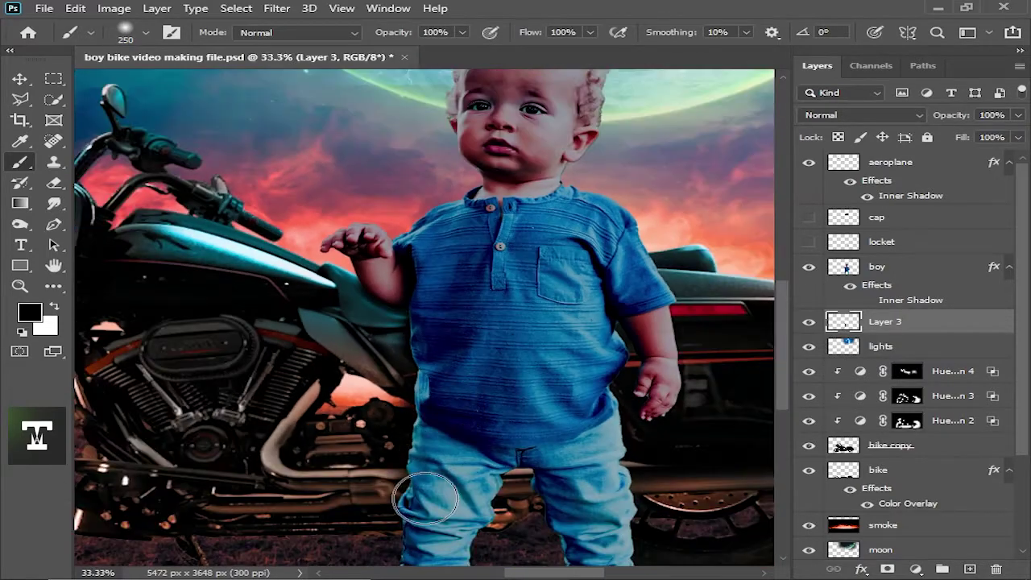
key("bracketright")
key("ctrl+minus")
key("ctrl+minus")
key("ctrl+minus")
Clean up Layer 3's shadow edges with the Eraser, then reselect the boy layer.
key("v")
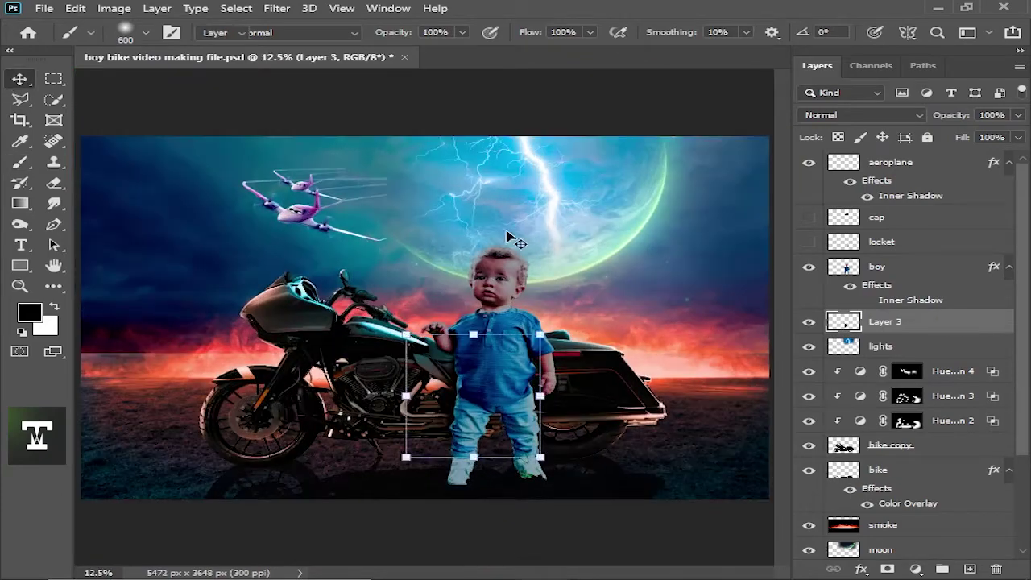
key("ctrl+0")
key("ctrl+plus")
key("ctrl+plus")
left_click(885, 321)
key("e")
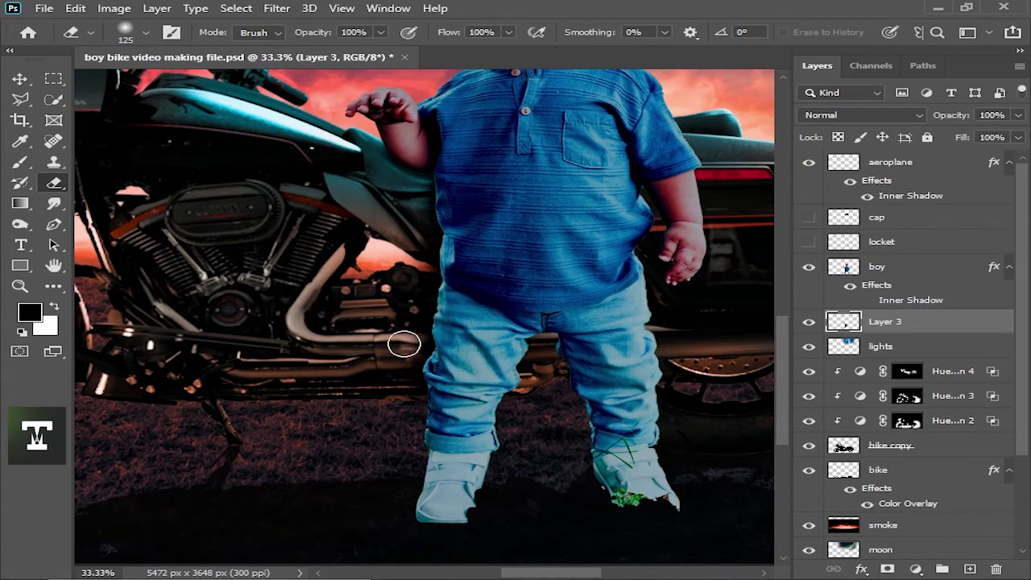
key("v")
key("ctrl+0")
left_click(484, 266)
Add a Colorize Hue/Saturation layer clipped to the boy, hue 15 and saturation 100.
key("ctrl+minus")
key("ctrl+minus")
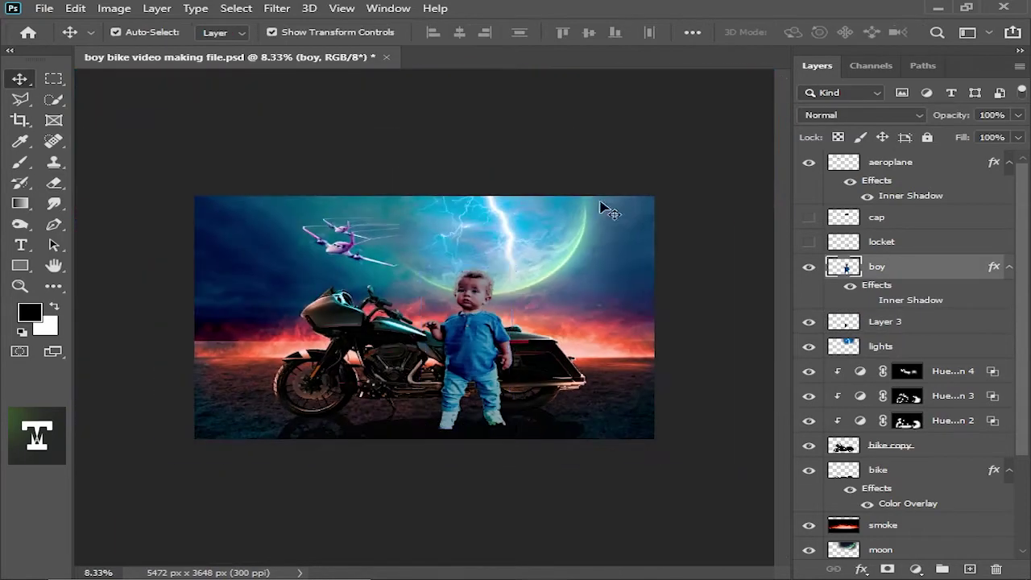
scroll(411, 299, "up", 3)
left_click(411, 299)
key("ctrl+plus")
left_click(916, 569)
left_click(854, 408)
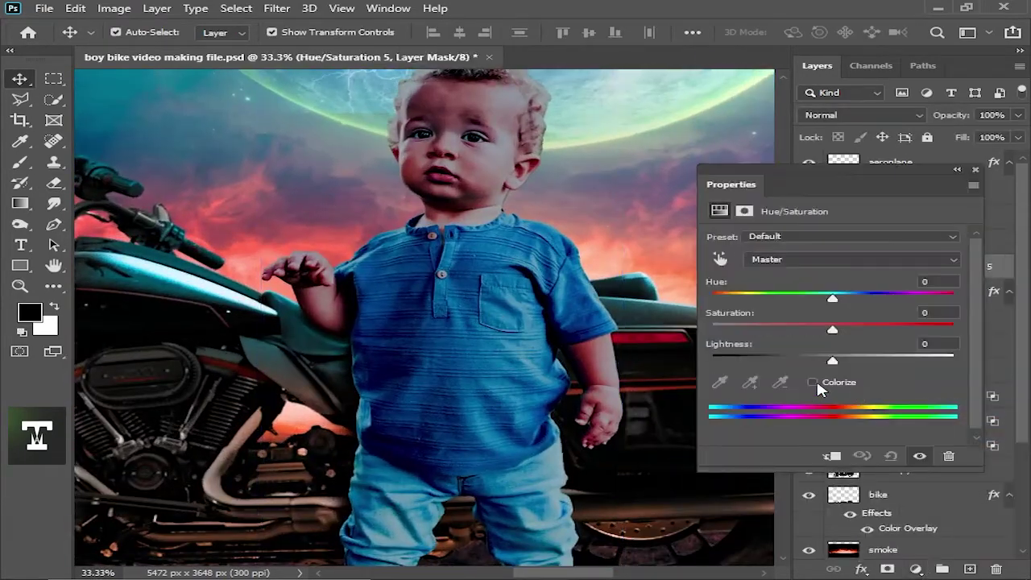
left_click(813, 382)
left_click_drag(772, 330, 953, 330)
key("ctrl+minus")
left_click_drag(713, 298, 722, 299)
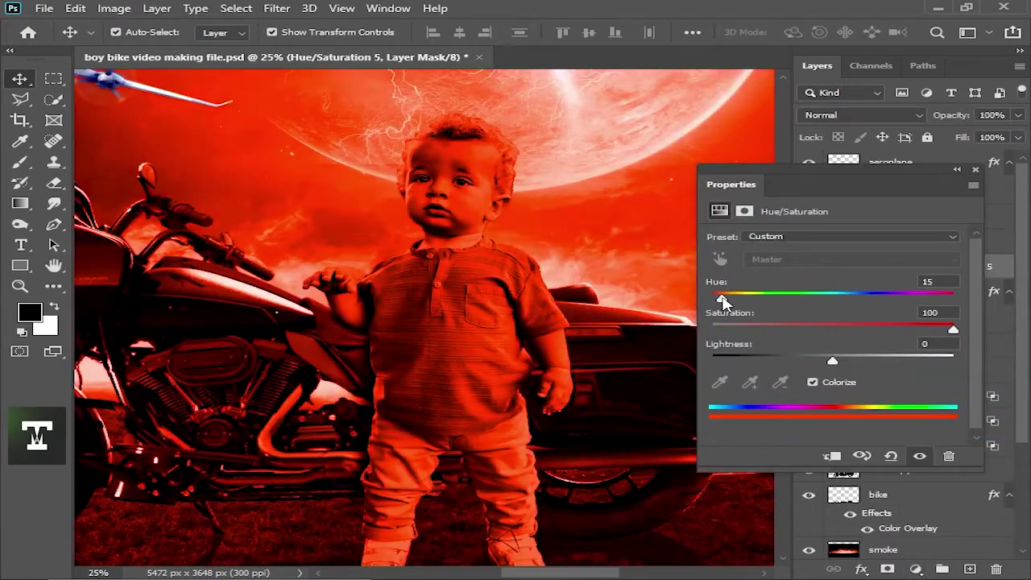
left_click_drag(832, 360, 866, 362)
left_click(832, 456)
Invert the tint's mask and paint white to bring the glow back on the boy's side.
key("ctrl+minus")
left_click(975, 169)
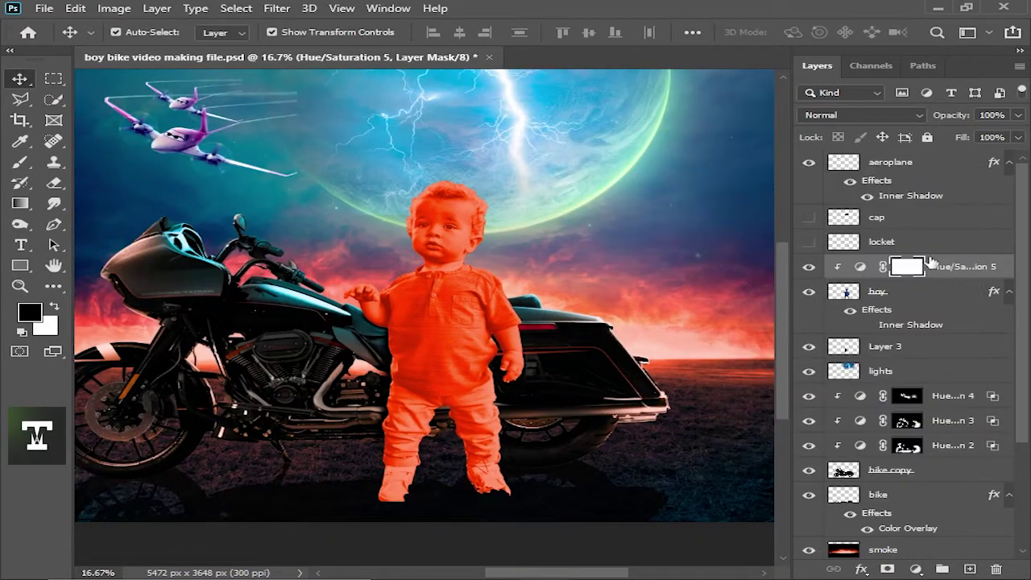
key("ctrl+i")
key("ctrl+plus")
key("b")
key("x")
scroll(470, 434, "down", 2)
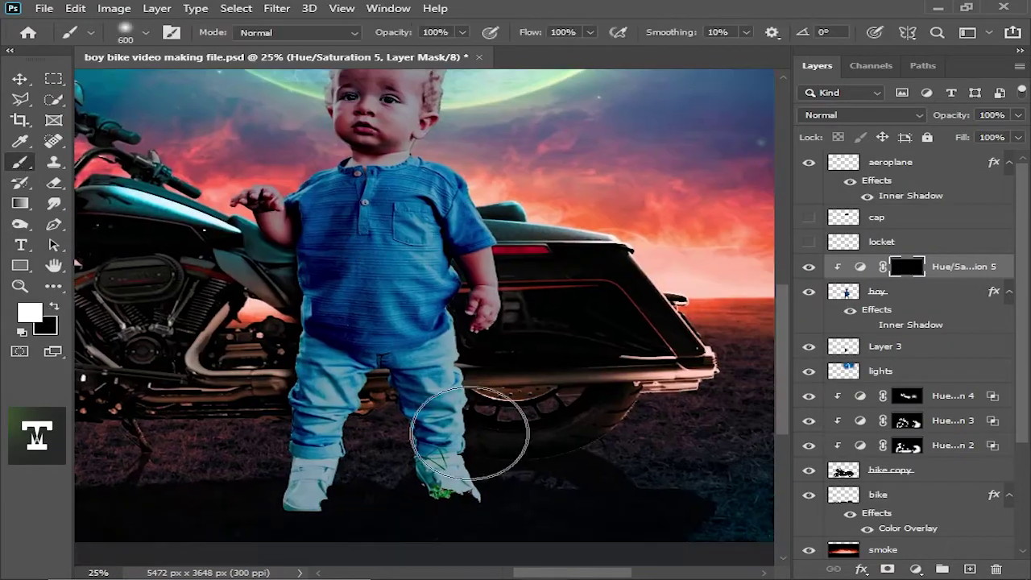
Restrict the tint to brighter areas with the Blend If Underlying Layer slider.
double_click(886, 268)
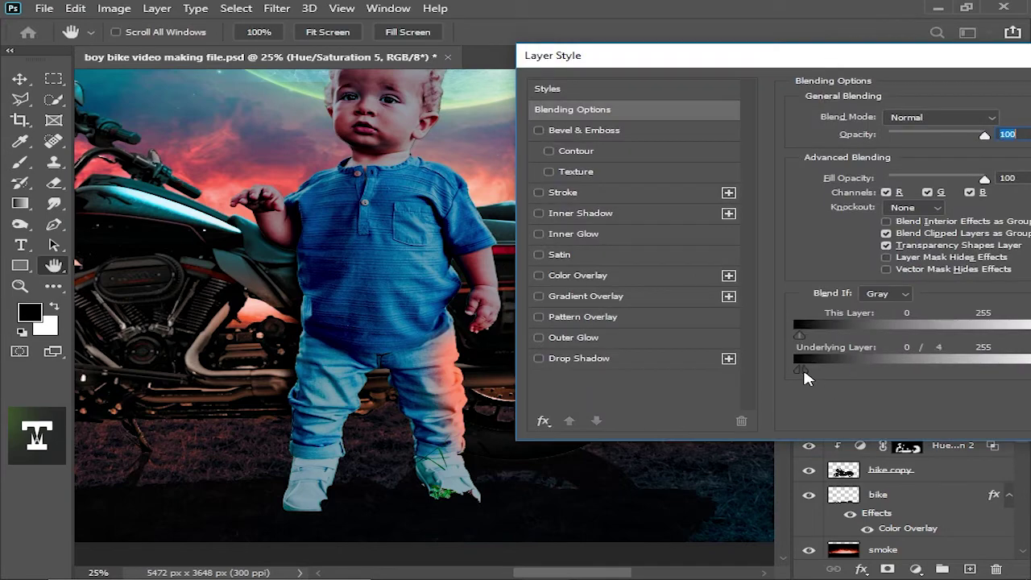
key("Return")
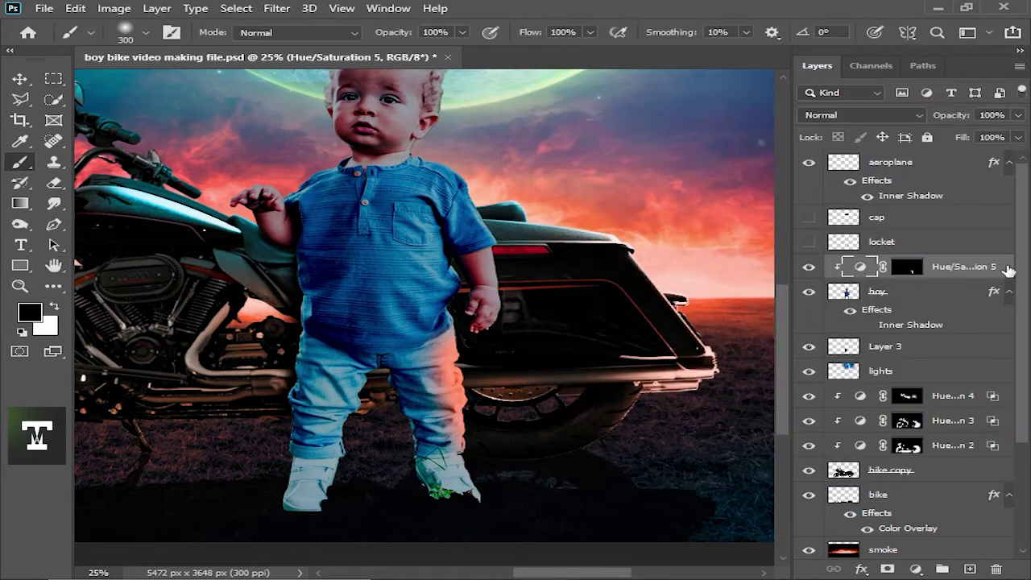
right_click(1009, 270)
key("Escape")
double_click(823, 351)
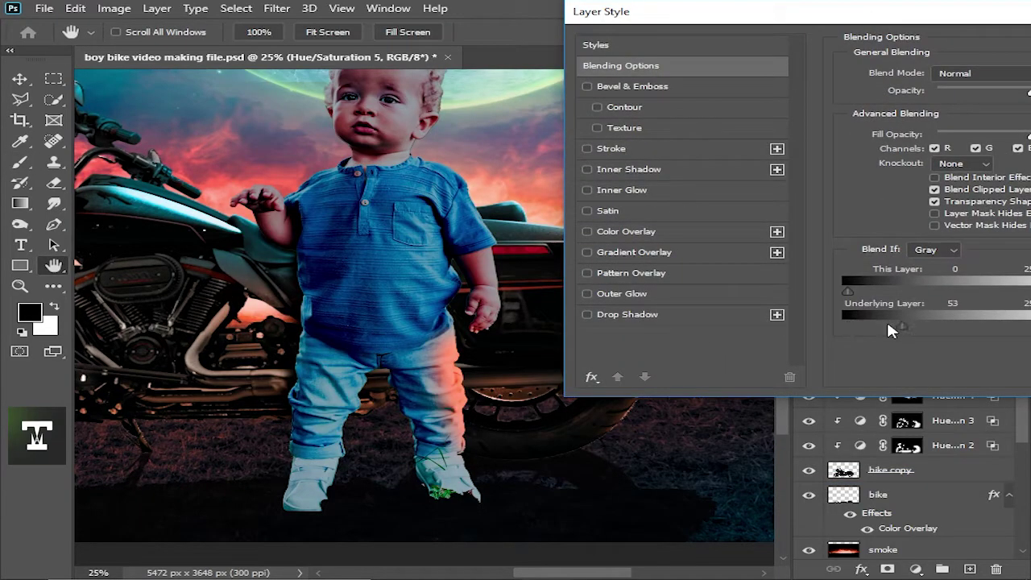
left_click_drag(869, 325, 1017, 325)
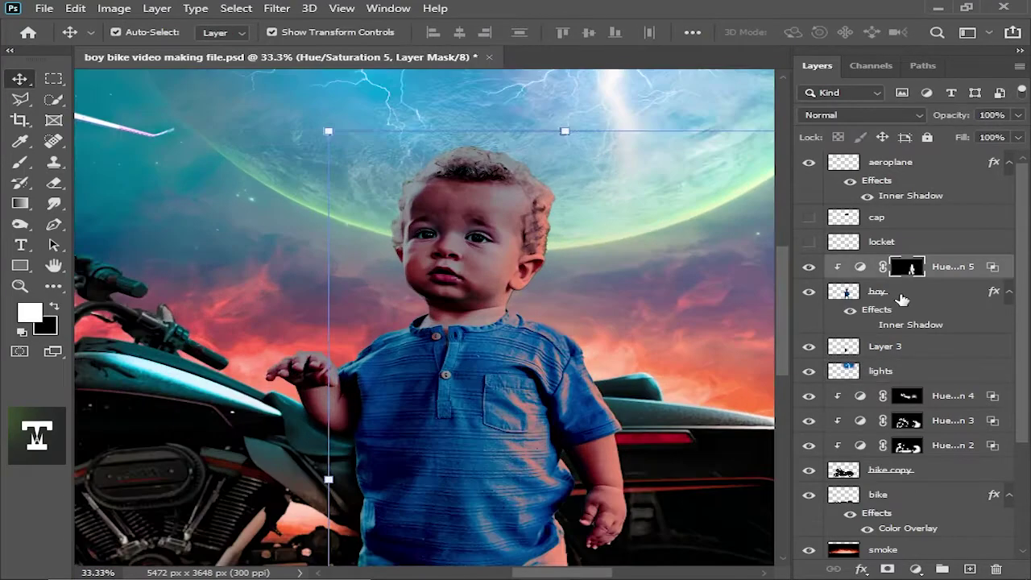
key("ctrl+l")
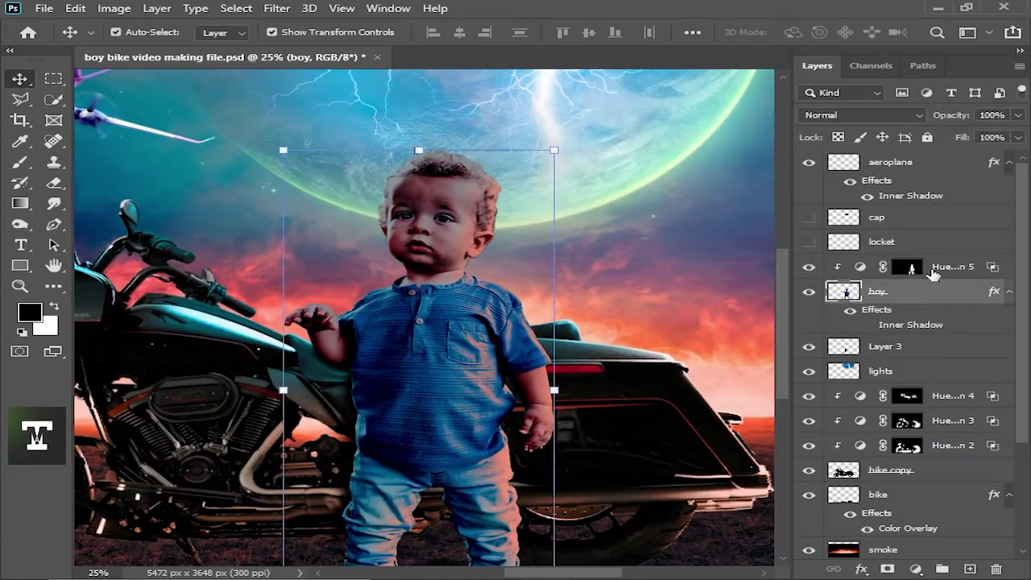
Add a clipped Hue/Saturation 6 layer on the boy, colorized to a fully saturated cyan.
left_click(907, 266)
left_click(916, 569)
left_click(909, 419)
left_click(812, 382)
left_click_drag(772, 331, 953, 330)
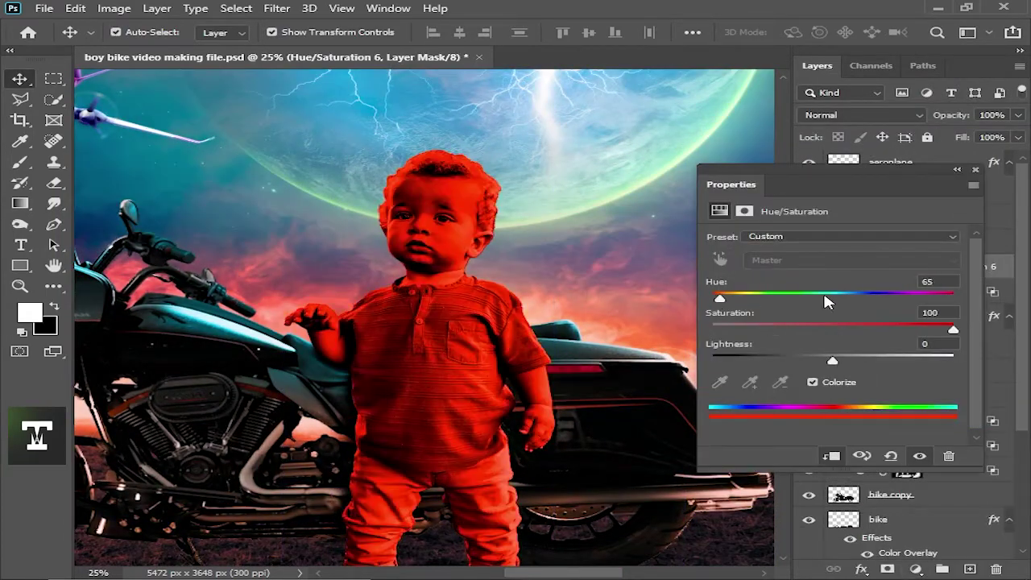
left_click_drag(712, 299, 843, 298)
key("ctrl+minus")
left_click_drag(832, 361, 854, 363)
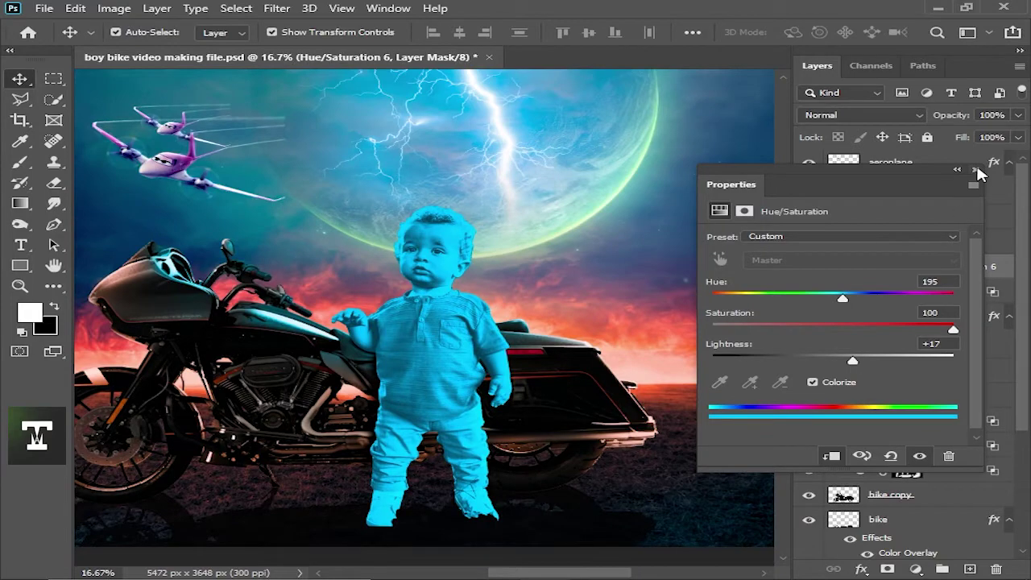
left_click(977, 168)
Invert the cyan tint's mask to hide it and adjust the layer's blending options.
key("ctrl+i")
key("b")
key("ctrl+plus")
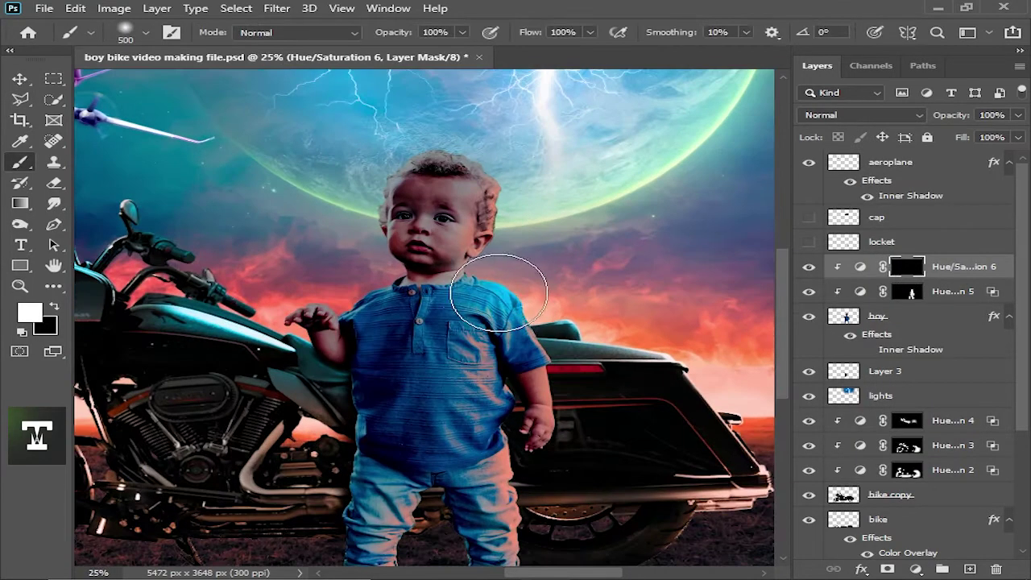
double_click(1013, 274)
left_click_drag(452, 10, 755, 111)
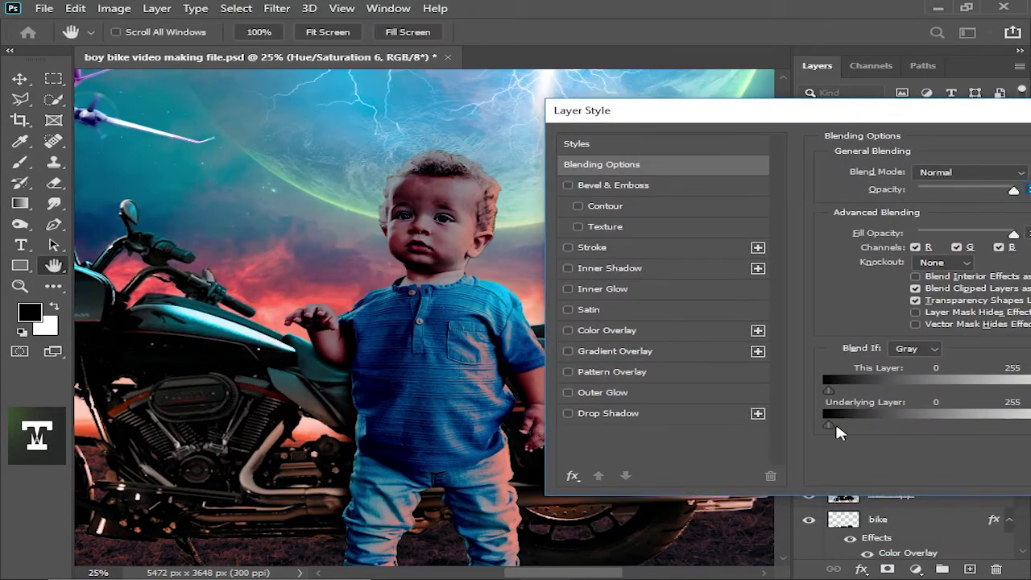
key("Return")
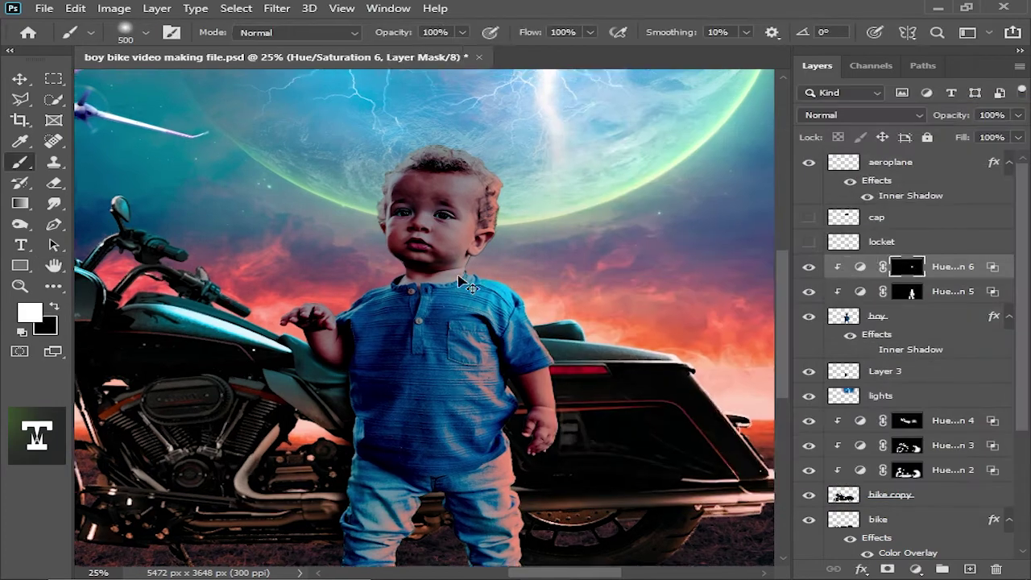
Darken the boy slightly with Levels, setting output white to 229.
key("ctrl+plus")
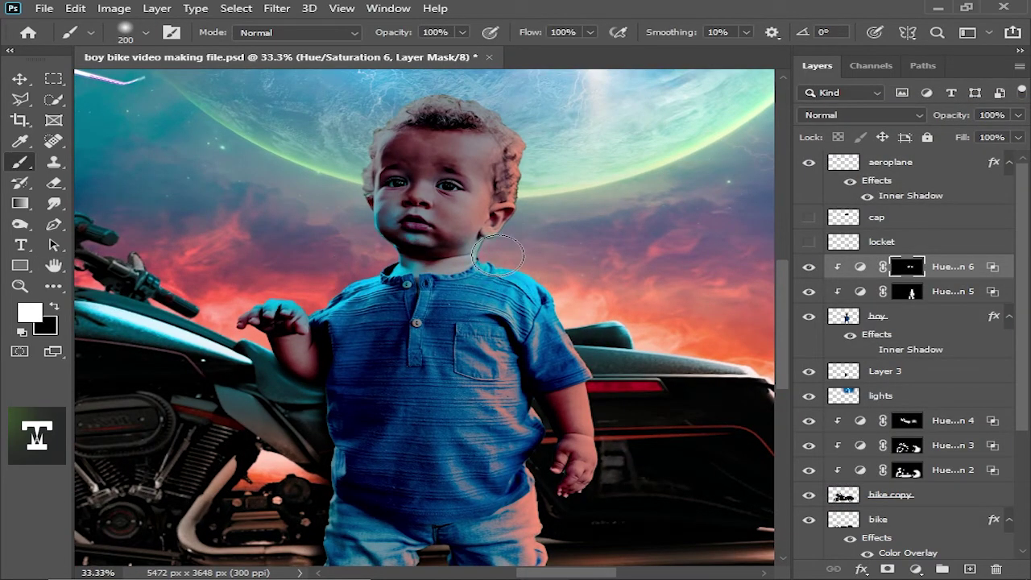
key("ctrl+minus")
key("ctrl+minus")
key("ctrl+plus")
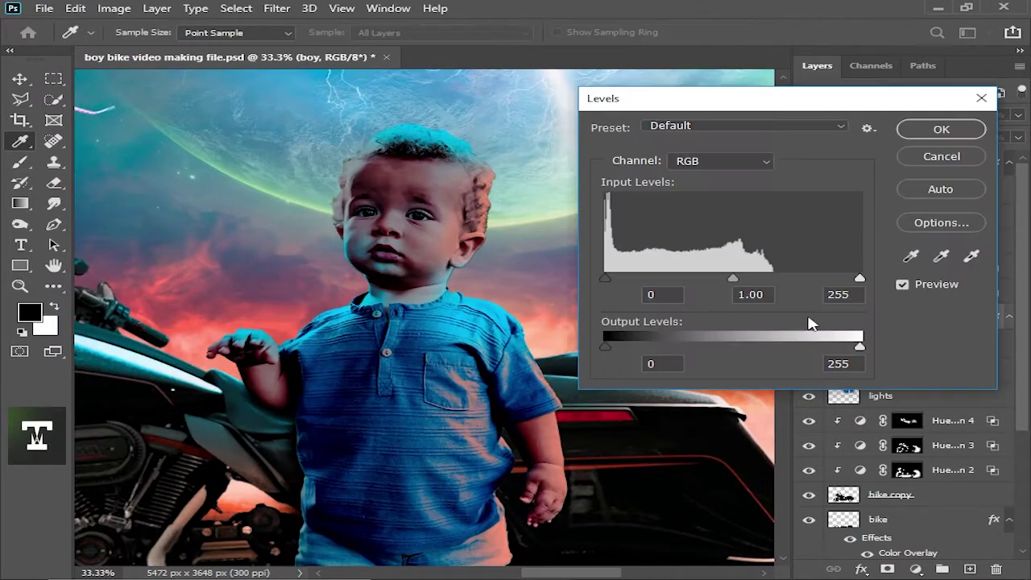
left_click_drag(861, 343, 836, 348)
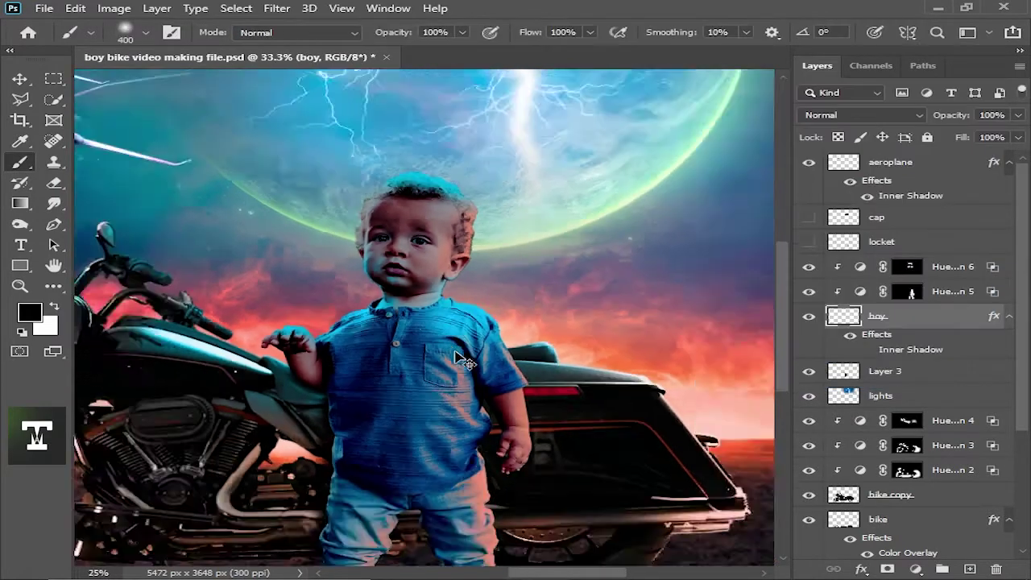
key("ctrl+plus")
key("ctrl+plus")
Paint white on the Hue/Saturation 6 mask to tint only small areas.
left_click(54, 309)
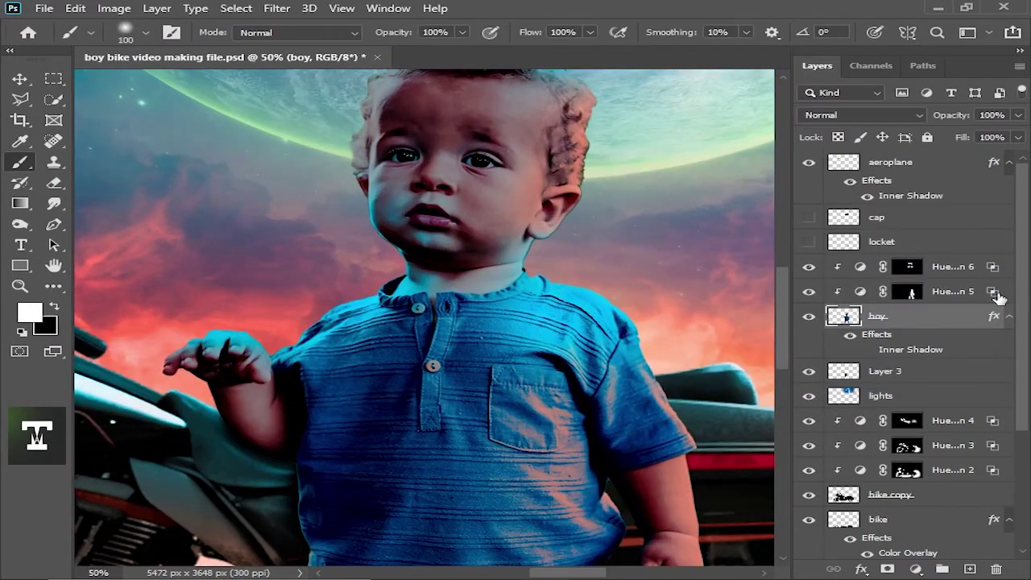
left_click(908, 266)
left_click(45, 324)
key("Escape")
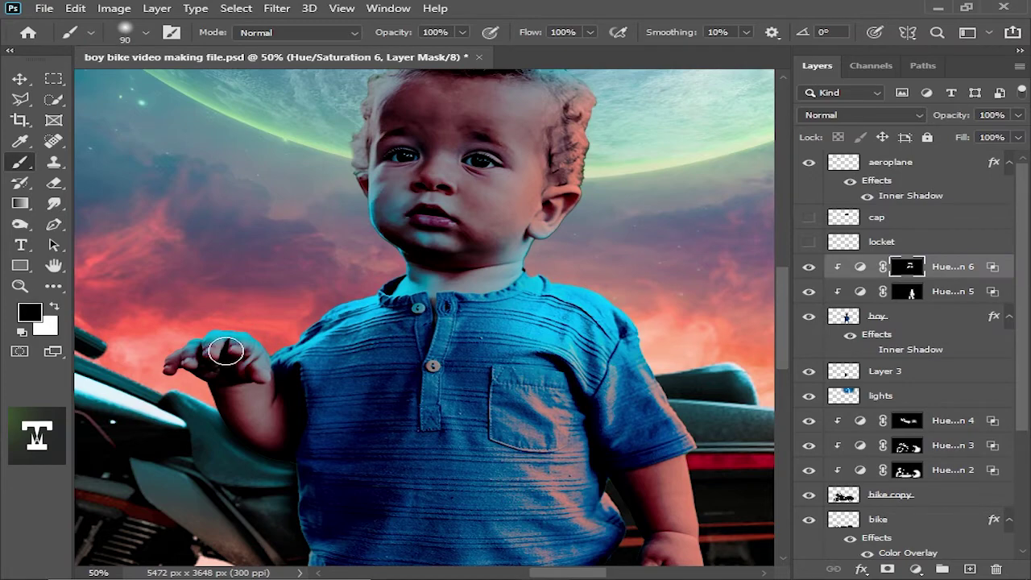
scroll(240, 360, "down", 1)
scroll(461, 344, "down", 4)
scroll(595, 222, "up", 4)
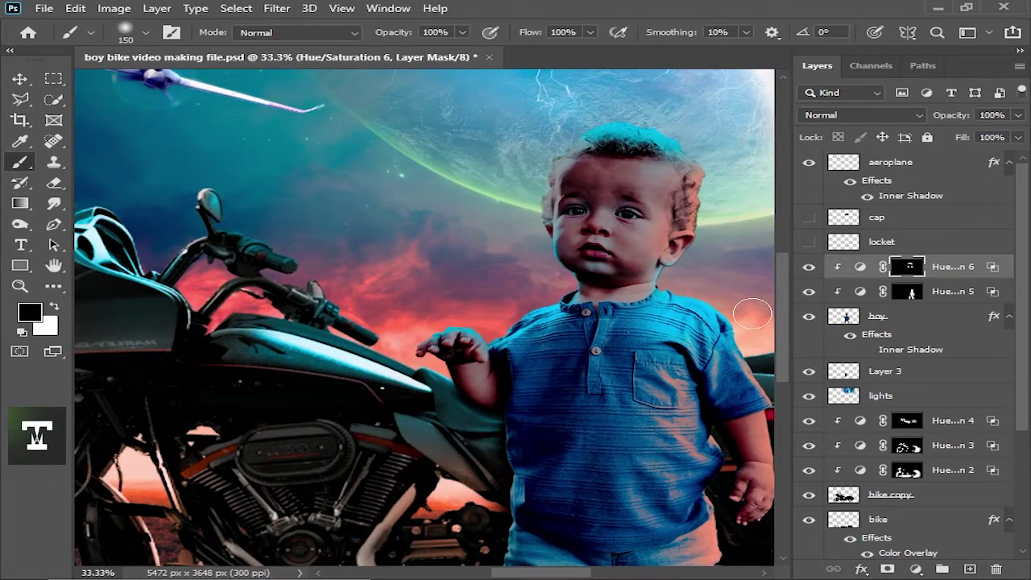
Paint black with a smaller brush on the Hue/Saturation 5 mask around the hair and hand.
key("alt+bracketleft")
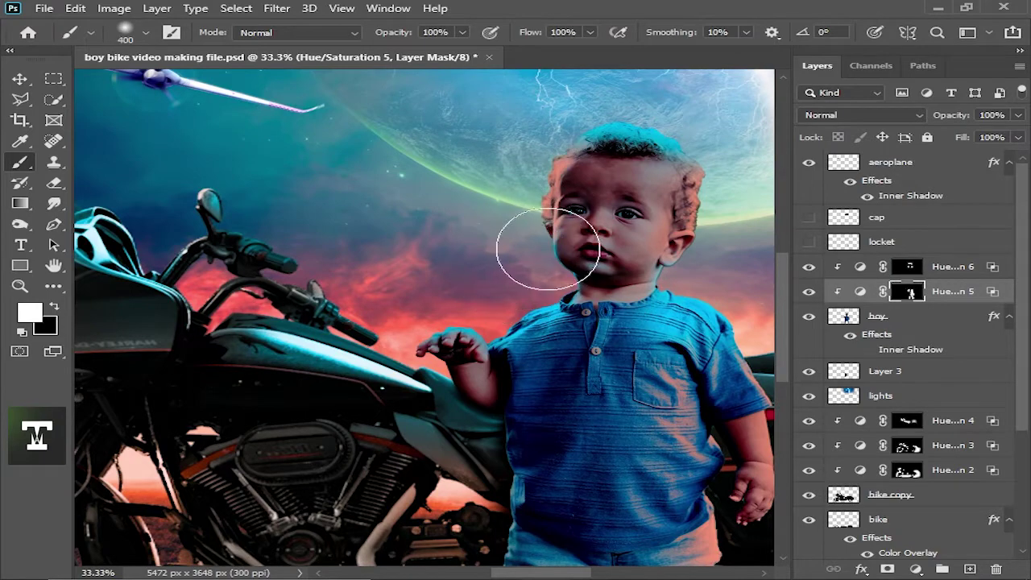
scroll(548, 248, "down", 1)
scroll(515, 242, "down", 2)
scroll(500, 266, "up", 2)
scroll(500, 274, "up", 1)
key("x")
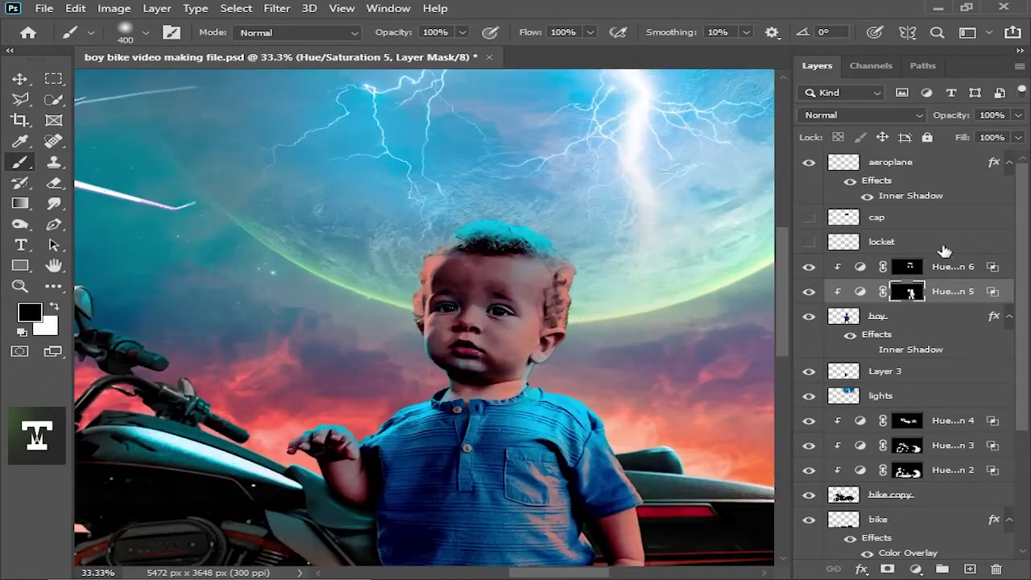
key("bracketleft")
key("bracketleft")
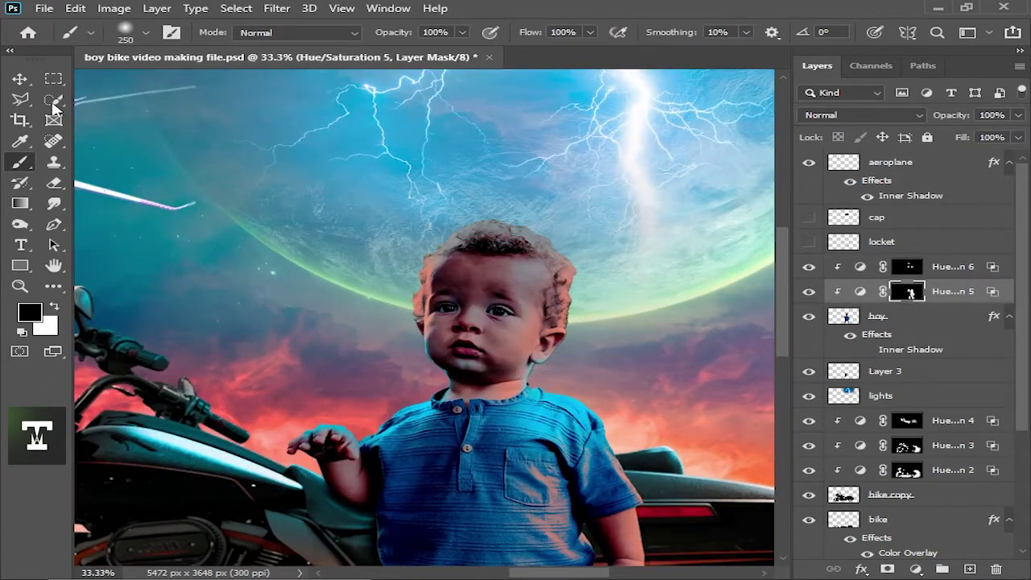
key("v")
scroll(576, 108, "down", 4)
scroll(575, 108, "up", 2)
scroll(575, 108, "up", 1)
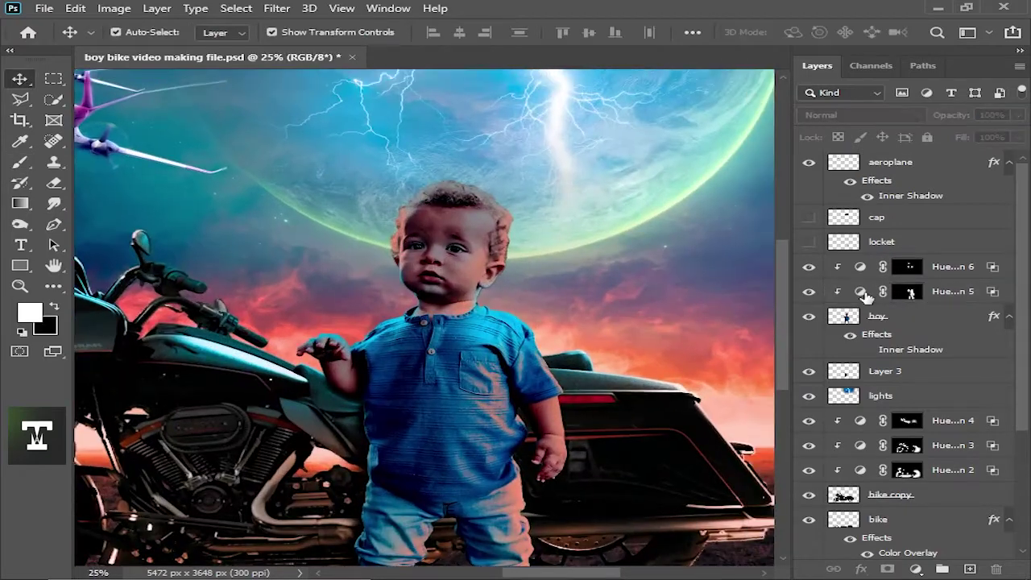
Show the black fedora layer and scale it to fit the boy's head.
left_click(809, 218)
scroll(494, 259, "up", 1)
left_click_drag(573, 195, 564, 205)
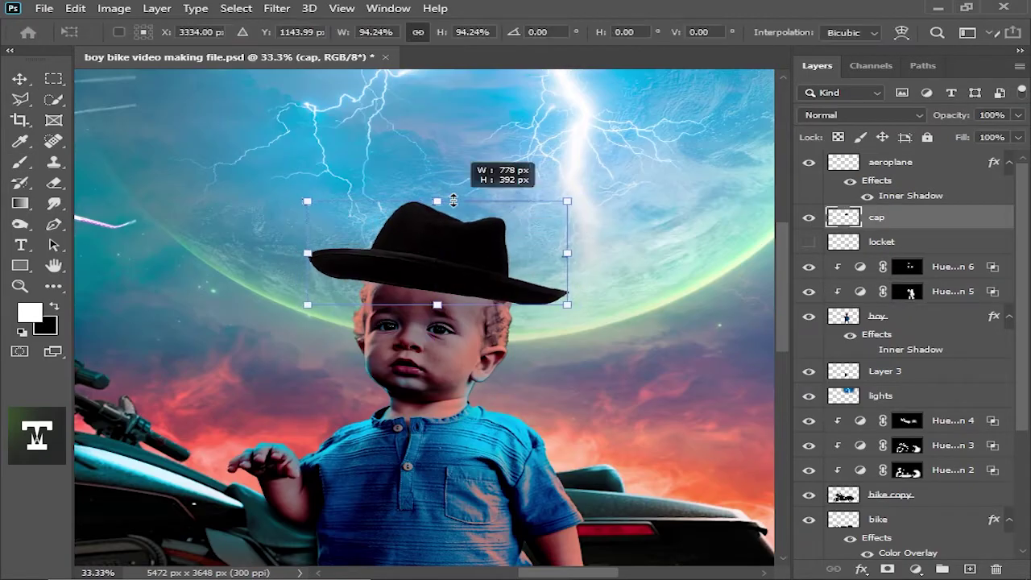
key("Return")
scroll(577, 266, "down", 3)
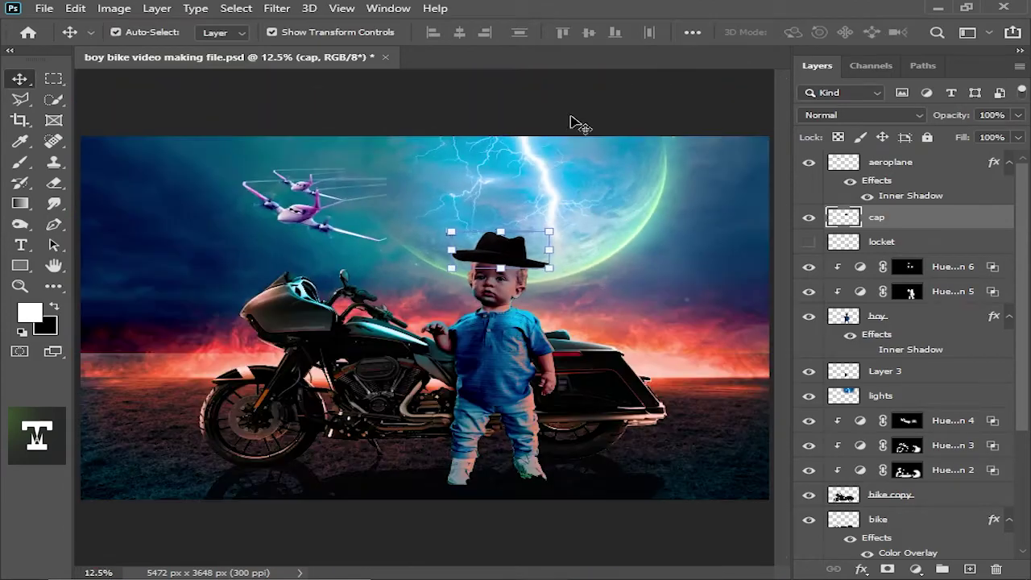
scroll(577, 266, "down", 2)
scroll(505, 300, "up", 4)
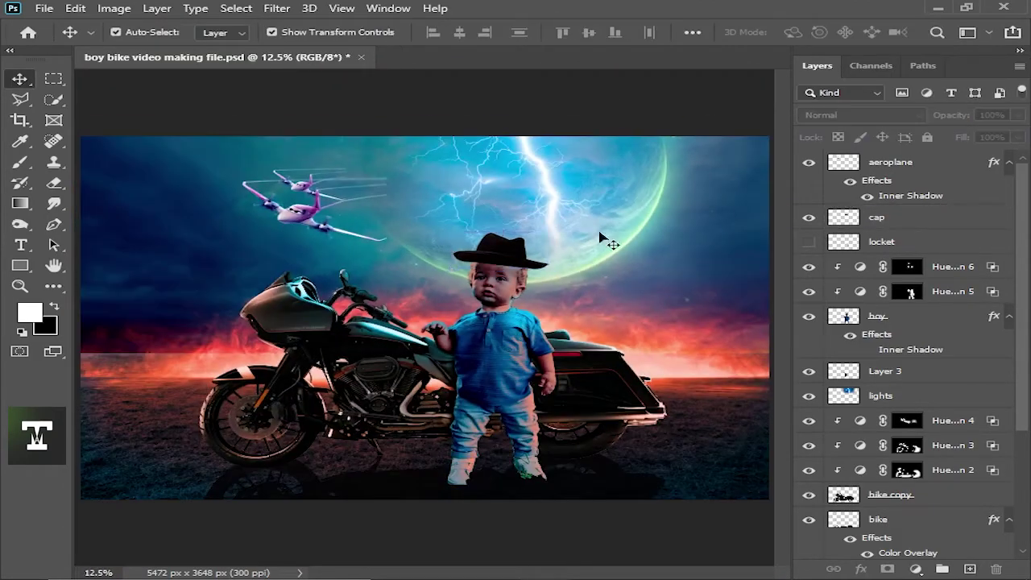
key("ctrl+plus")
key("ctrl+plus")
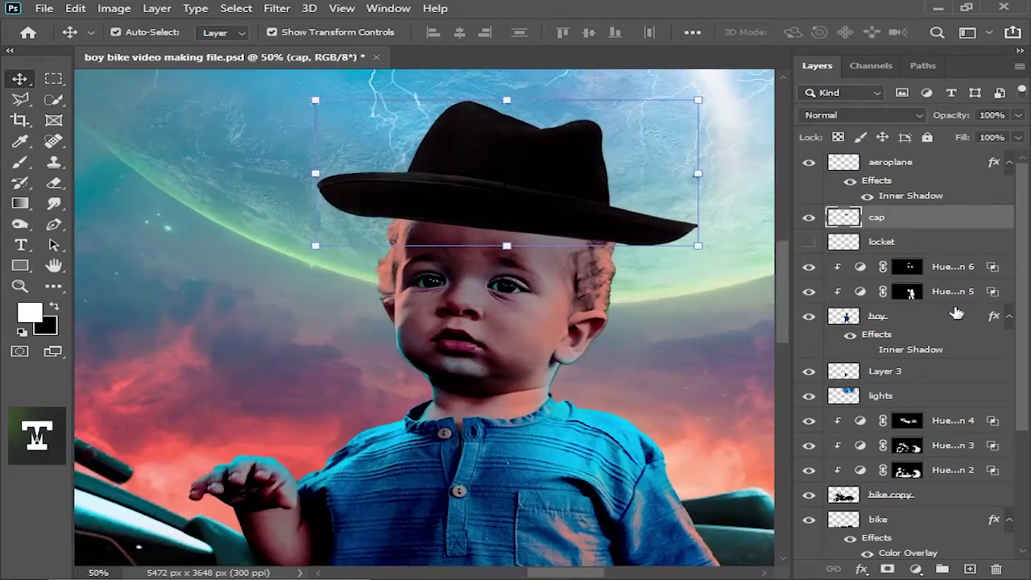
Add a clipped Colorize Hue/Saturation 7 layer tinting the hat light blue, mask inverted.
left_click(916, 569)
left_click(886, 422)
left_click(812, 382)
left_click(832, 457)
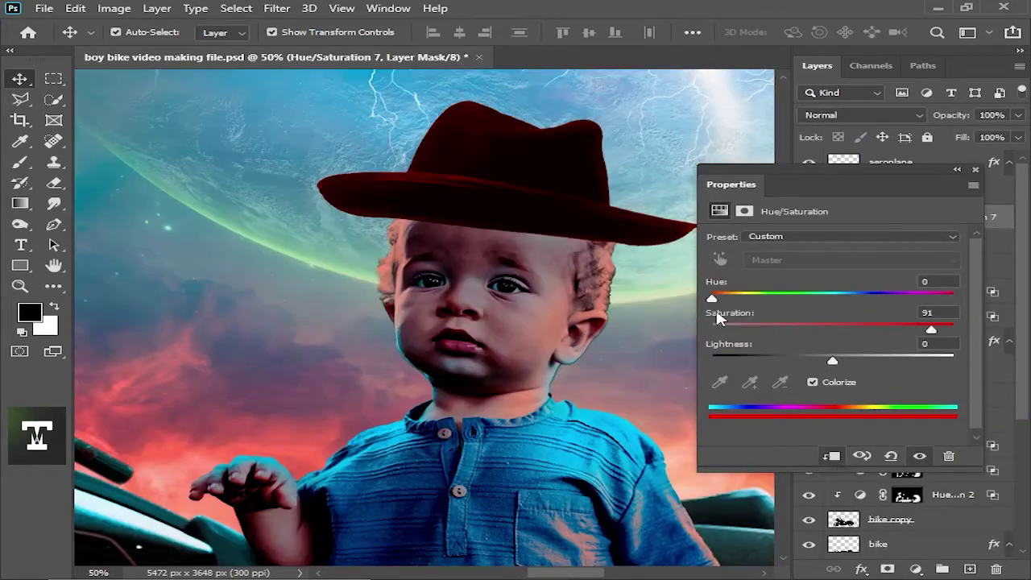
left_click_drag(865, 365, 925, 362)
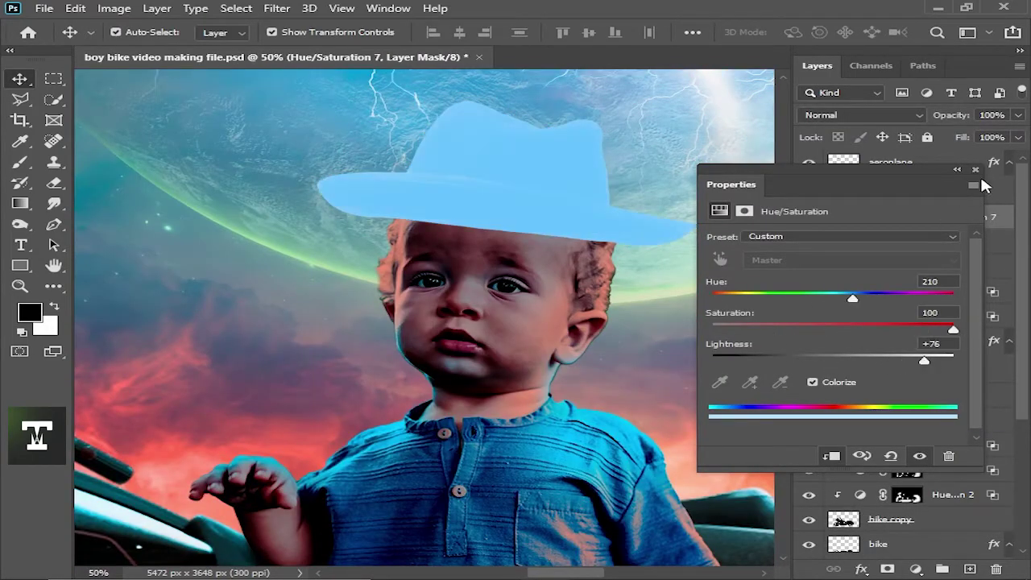
key("ctrl+minus")
left_click(973, 185)
key("ctrl+i")
key("b")
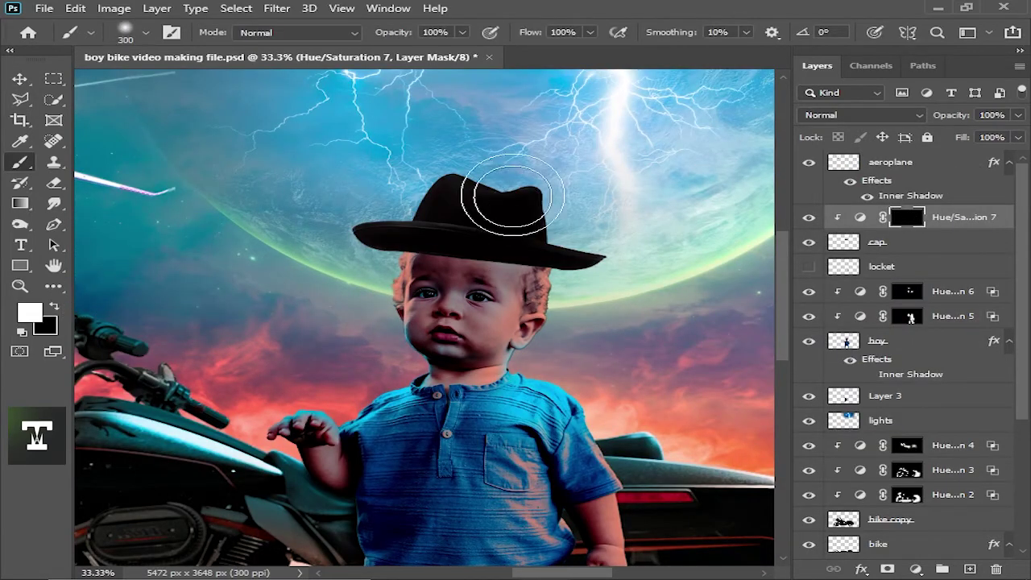
Set Blend If on the hat adjustment to keep it off the darkest tones.
left_click(512, 196)
key("h")
double_click(979, 217)
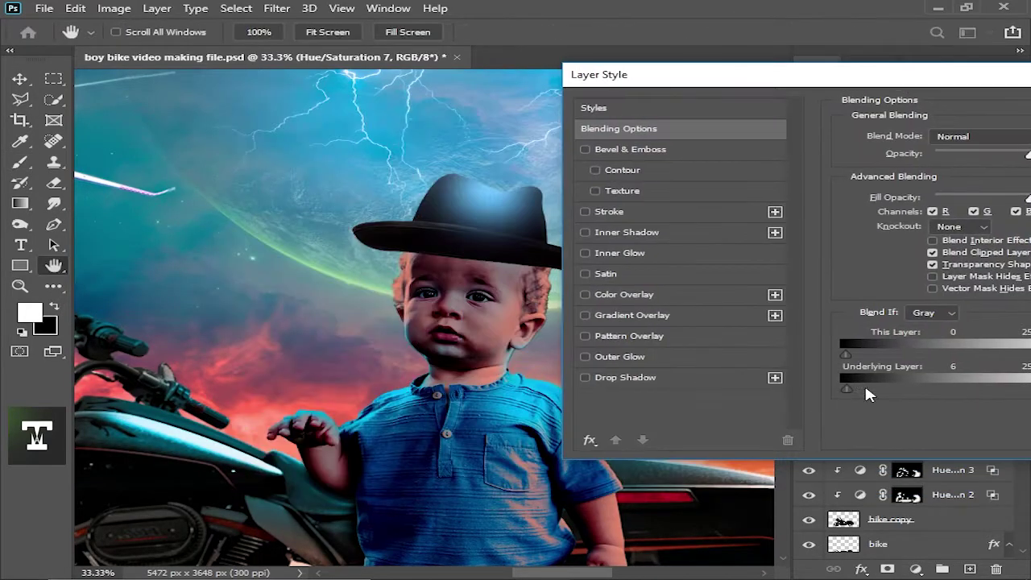
left_click_drag(846, 389, 891, 389)
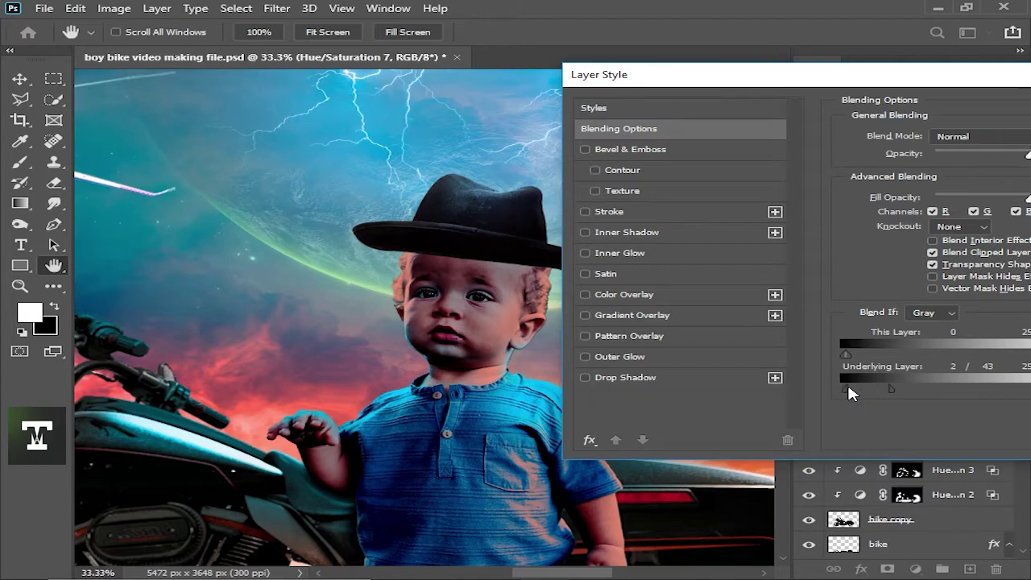
key("Return")
left_click(907, 216)
key("b")
Paint the light-blue lightening along the edge of the hat brim.
key("ctrl+plus")
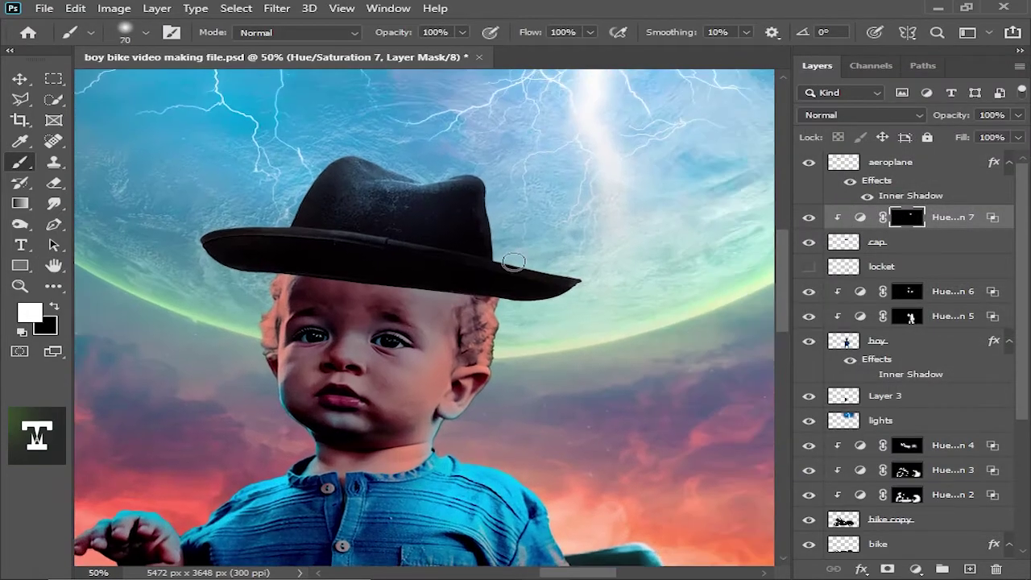
mouse_move(467, 254)
left_mouse_down()
mouse_move(307, 244)
mouse_move(329, 281)
mouse_move(186, 265)
left_mouse_up()
key("x")
key("ctrl+minus")
key("ctrl+minus")
key("ctrl+minus")
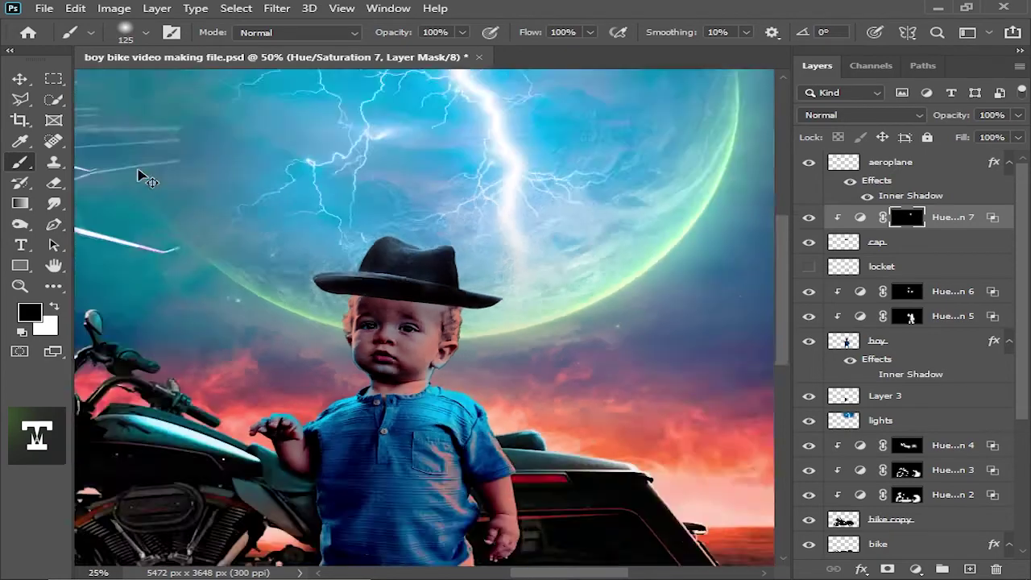
key("ctrl+minus")
key("ctrl+minus")
key("ctrl+minus")
key("ctrl+plus")
key("ctrl+plus")
key("ctrl+plus")
key("ctrl+plus")
key("ctrl+plus")
left_click(22, 79)
key("ctrl+plus")
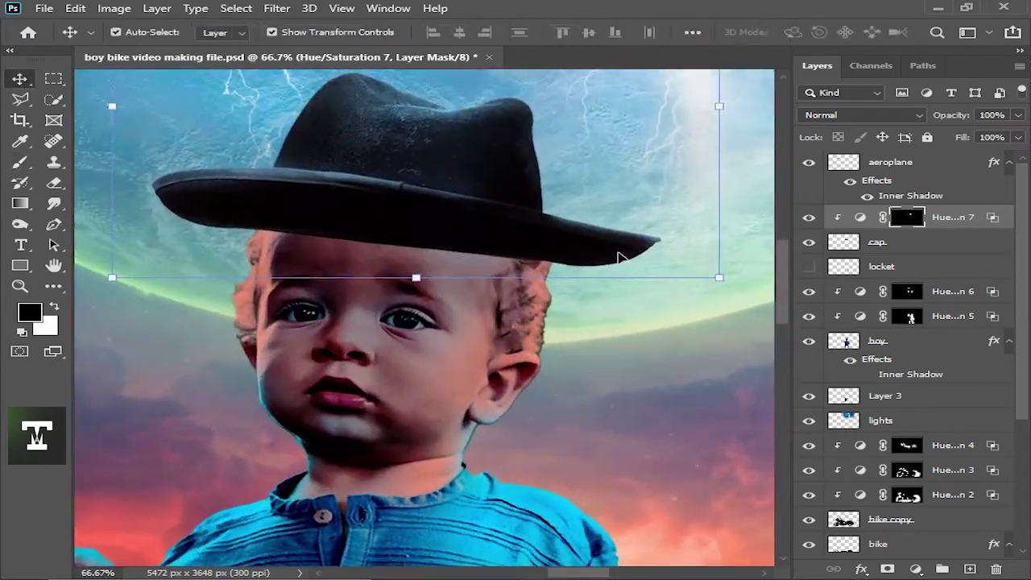
Add a new Layer 4 and paint a black shadow under the hat brim.
left_click(908, 265)
key("x")
left_click(970, 569)
key("b")
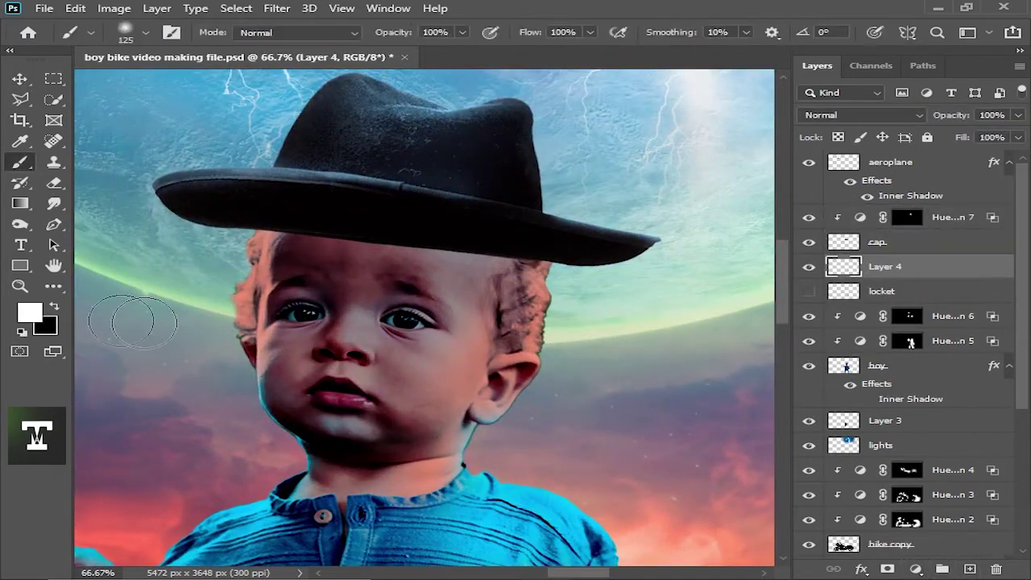
left_click(30, 311)
key("Escape")
key("x")
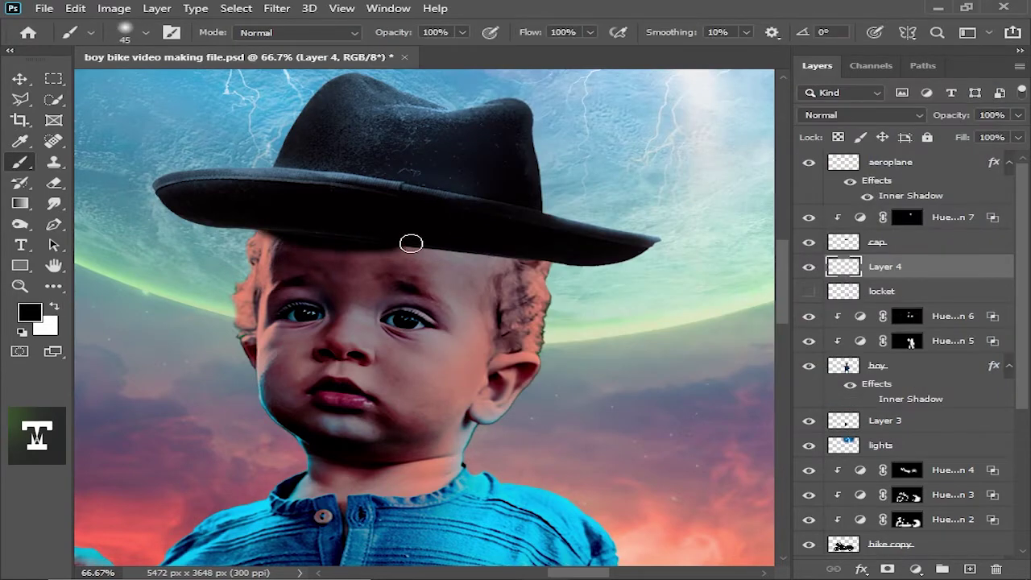
key("ctrl+plus")
left_click_drag(564, 288, 291, 252)
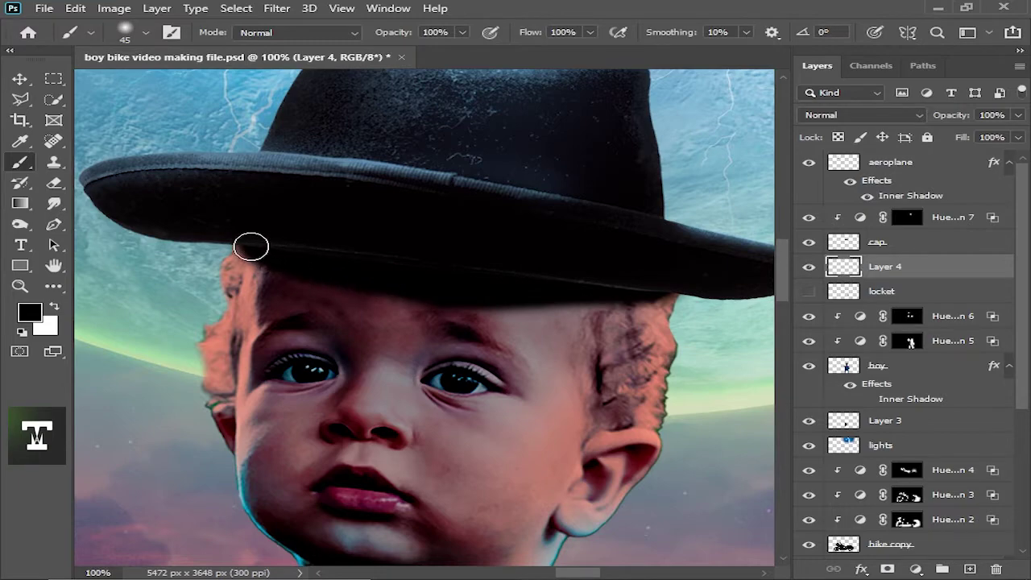
Lower the shadow layer's opacity to 76% and commit its transform.
key("v")
key("ctrl+minus")
key("ctrl+minus")
key("ctrl+minus")
key("7")
key("6")
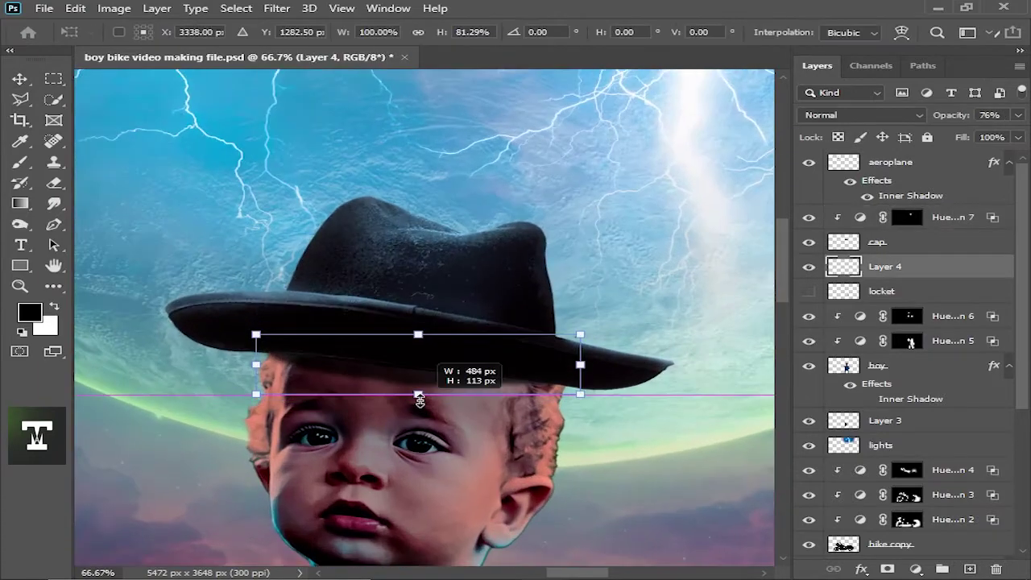
key("Return")
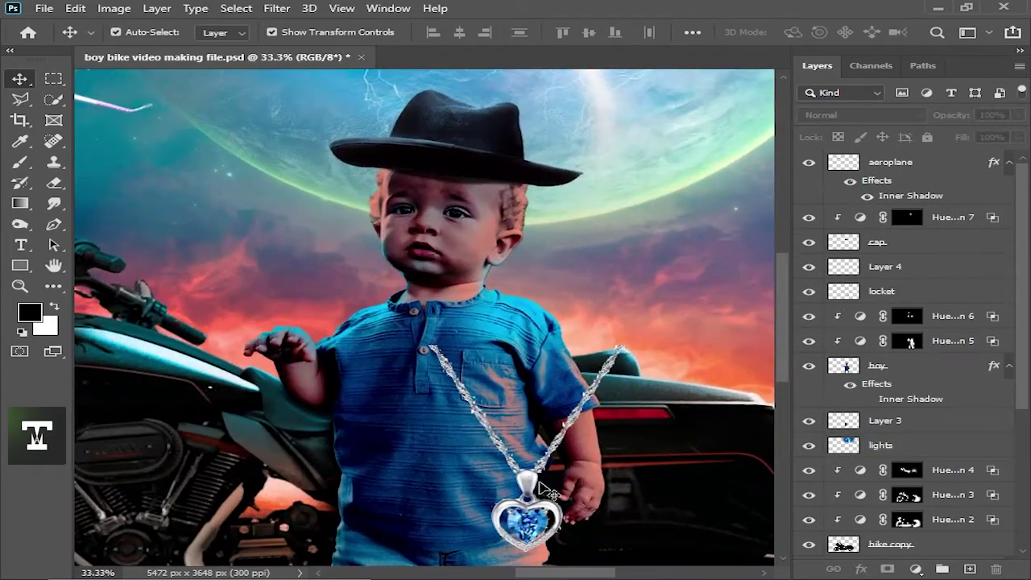
Move, rotate and shrink the heart locket to about 63% onto the boy's chest.
key("ctrl+t")
left_click_drag(449, 417, 433, 362)
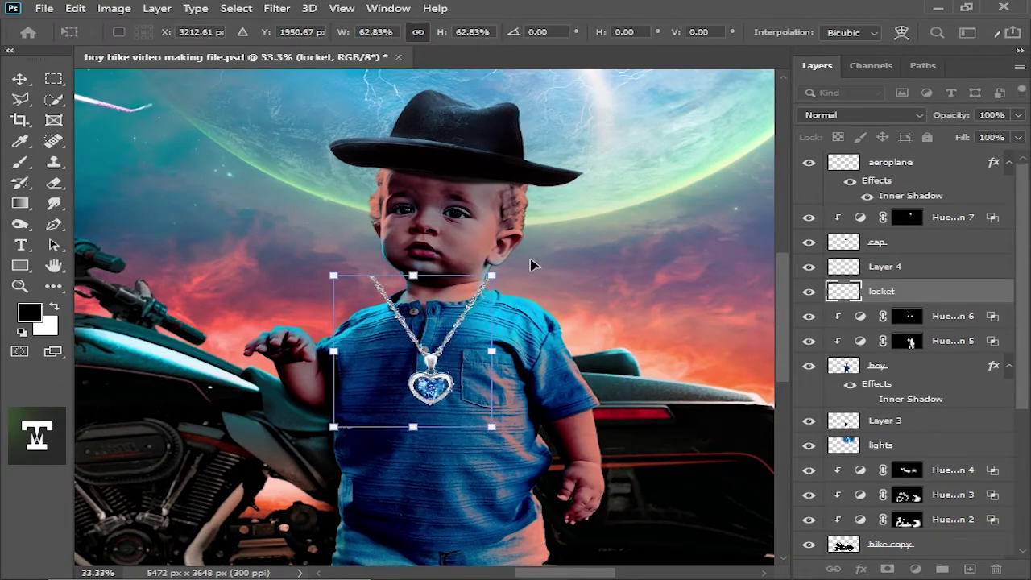
left_click_drag(535, 265, 518, 272)
left_click_drag(416, 274, 416, 295)
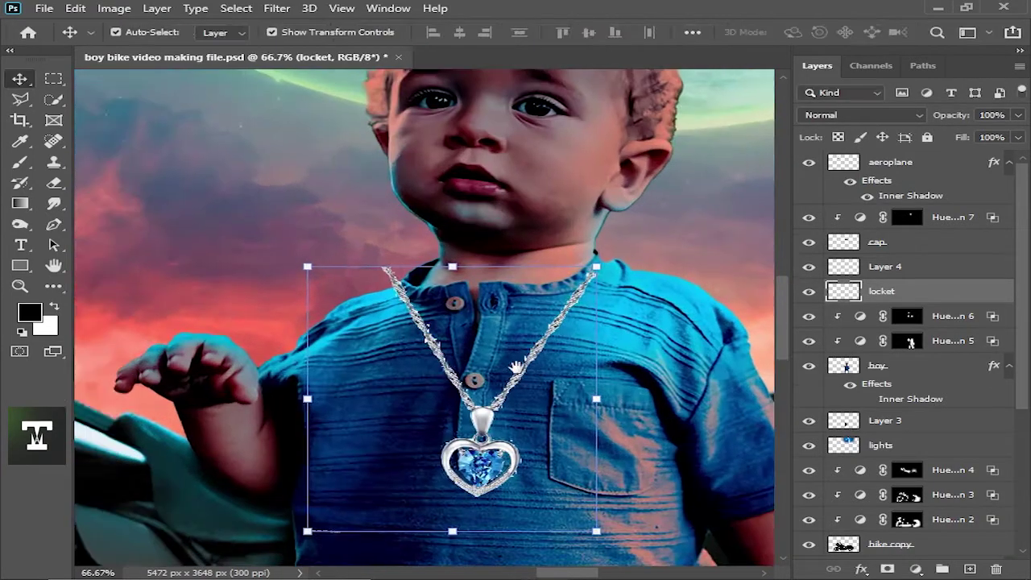
Warp the locket so its chain wraps around the boy's neck.
right_click(457, 286)
left_click(493, 395)
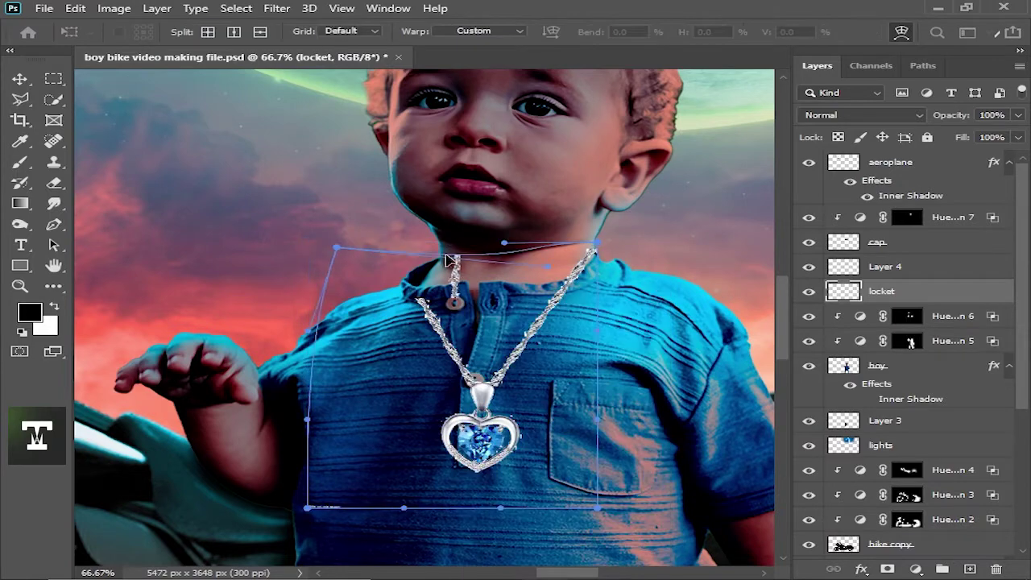
left_click_drag(404, 242, 435, 257)
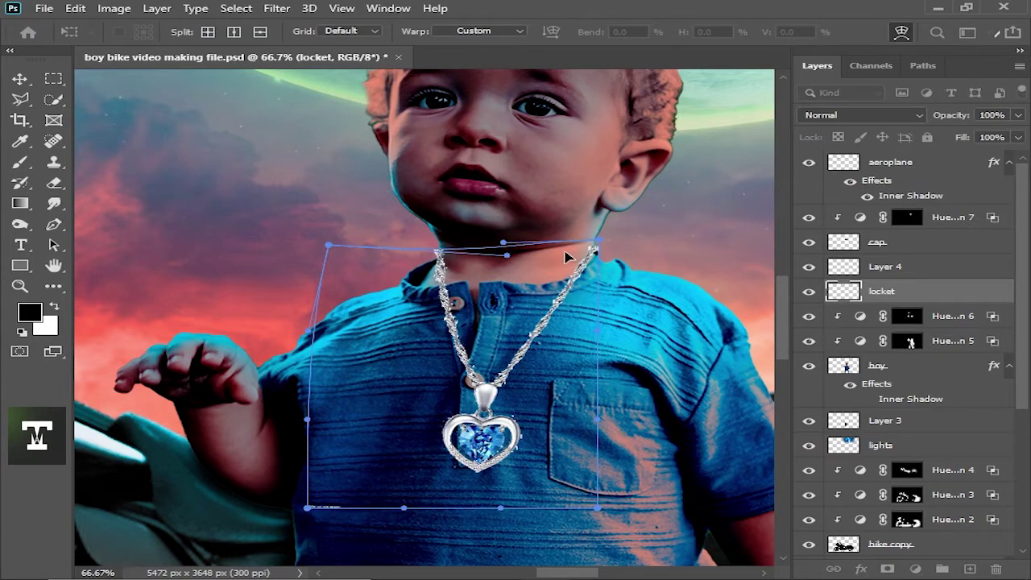
key("Return")
key("ctrl+minus")
key("ctrl+minus")
key("ctrl+minus")
key("ctrl+minus")
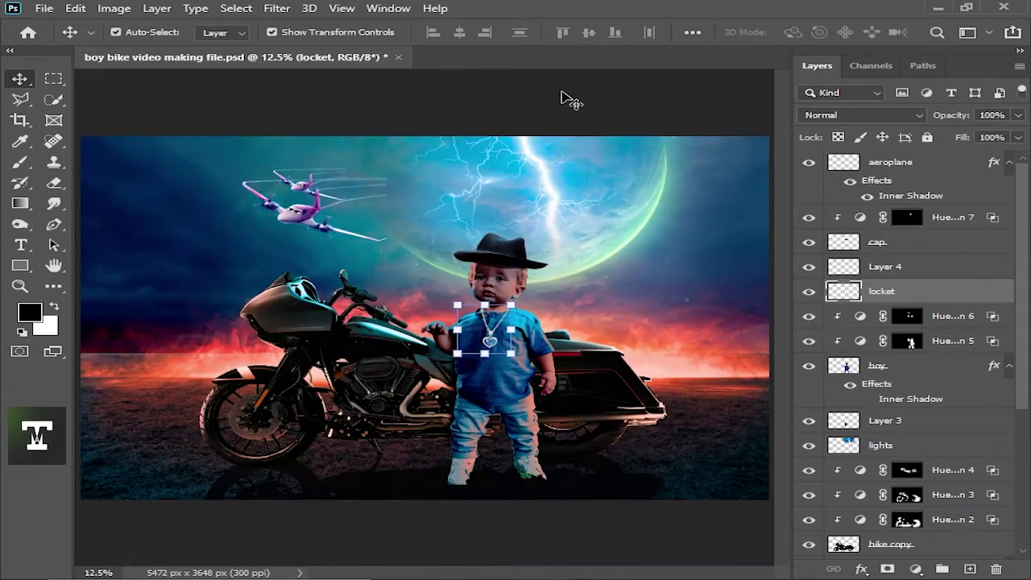
key("ctrl+minus")
key("ctrl+plus")
key("ctrl+plus")
key("ctrl+plus")
Tighten the Hue/Saturation 5 mask with Levels, raising its black point to 11.
left_click(908, 341)
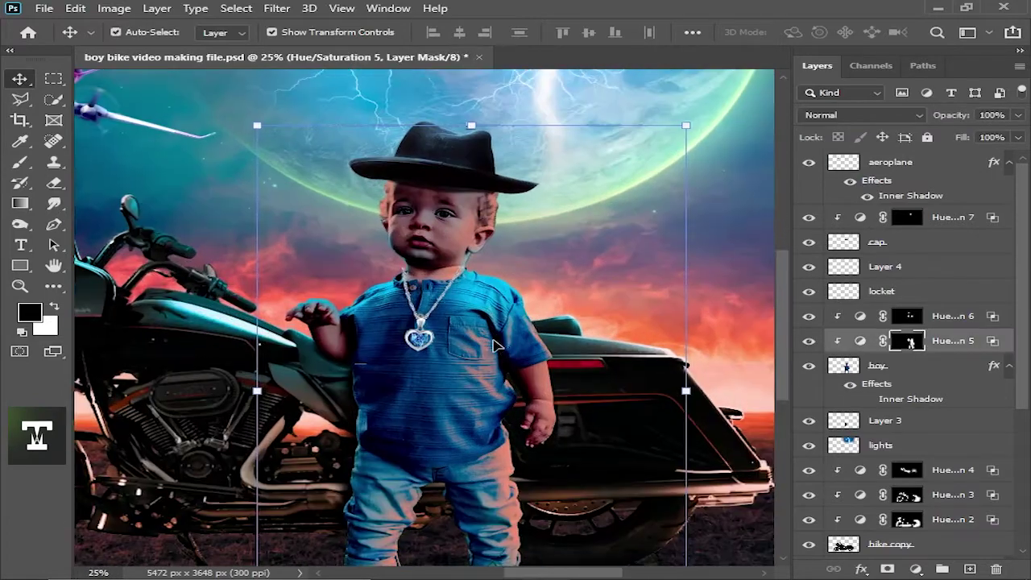
key("ctrl+l")
left_click_drag(606, 278, 616, 276)
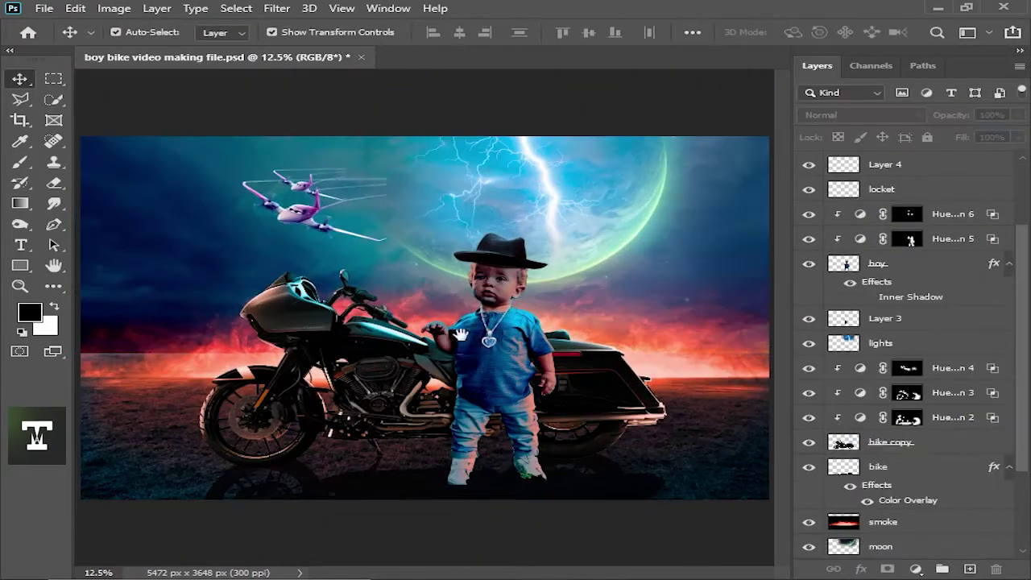
key("ctrl+plus")
left_click(908, 239)
key("ctrl+plus")
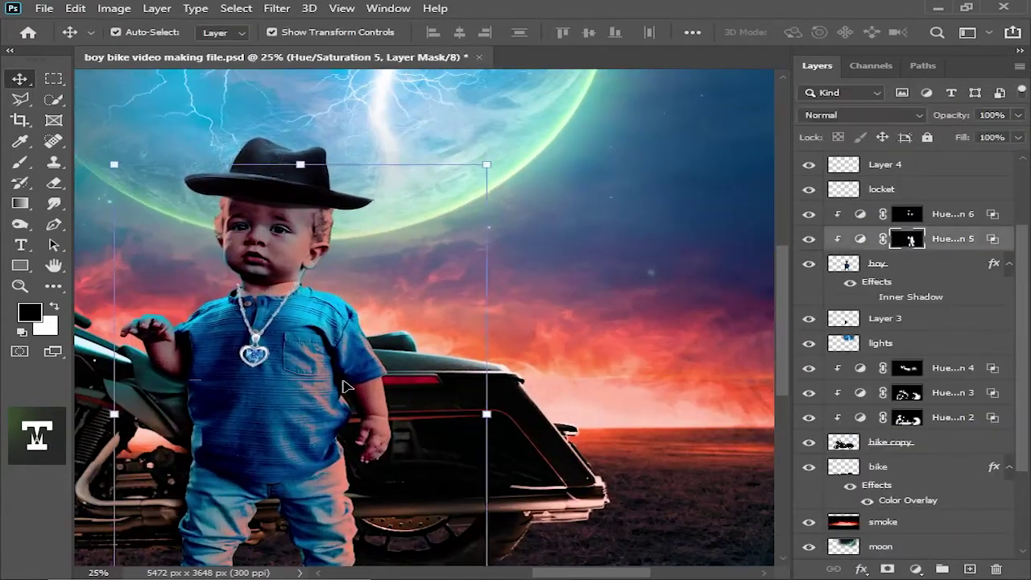
key("ctrl+plus")
left_click(938, 262)
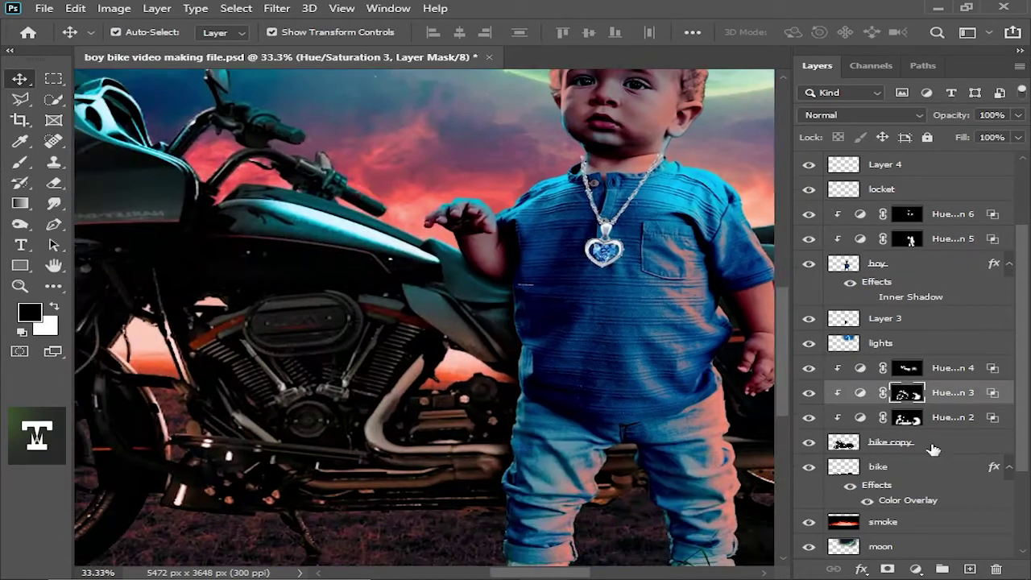
Give the bike copy layer an Inner Shadow layer style.
double_click(932, 448)
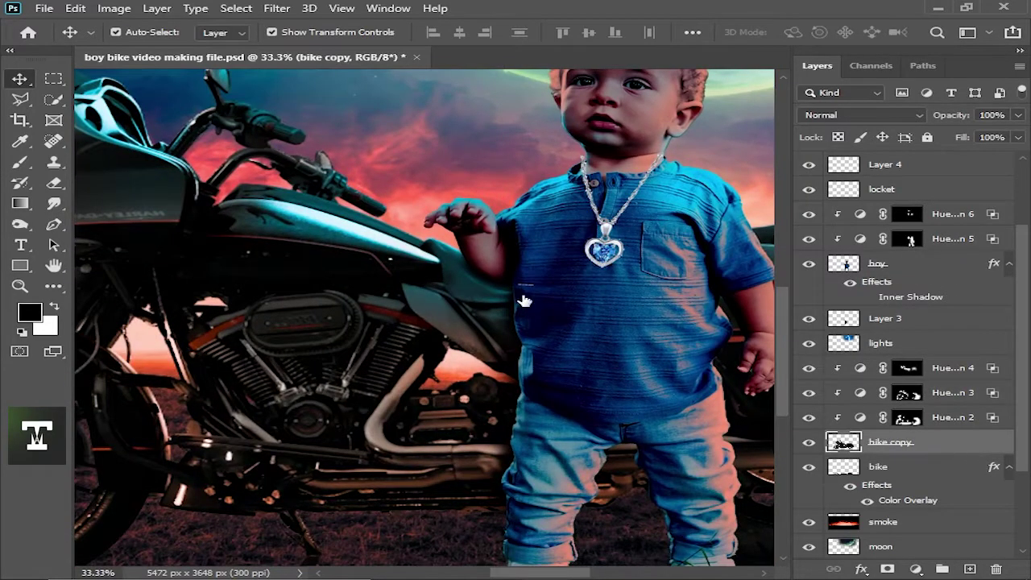
left_click(490, 262)
key("ctrl+minus")
mouse_move(524, 110)
left_mouse_down()
mouse_move(884, 197)
mouse_move(657, 238)
left_mouse_up()
key("ctrl+minus")
key("ctrl+plus")
key("ctrl+plus")
key("ctrl+plus")
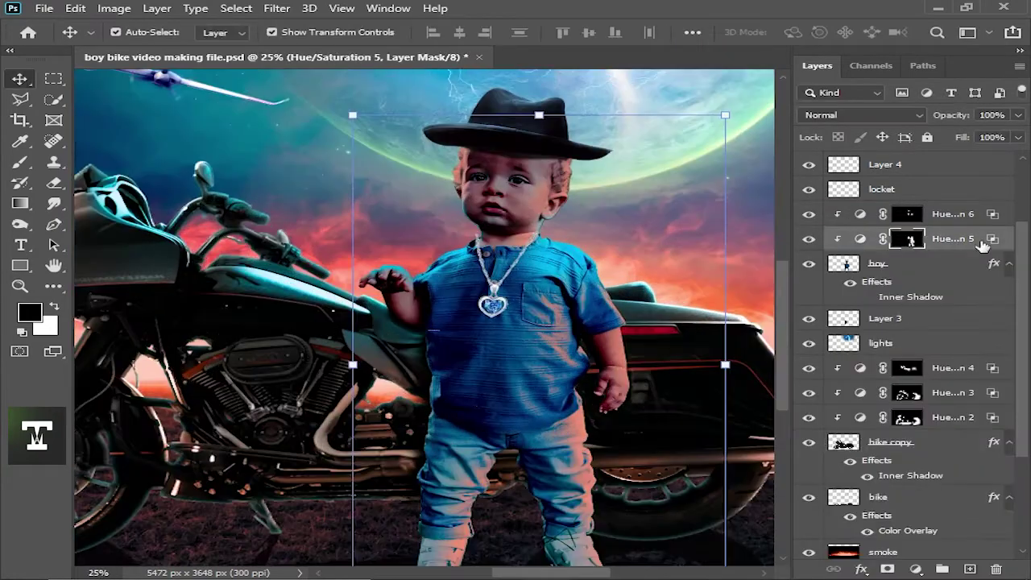
double_click(951, 263)
left_click(683, 341)
key("ctrl+minus")
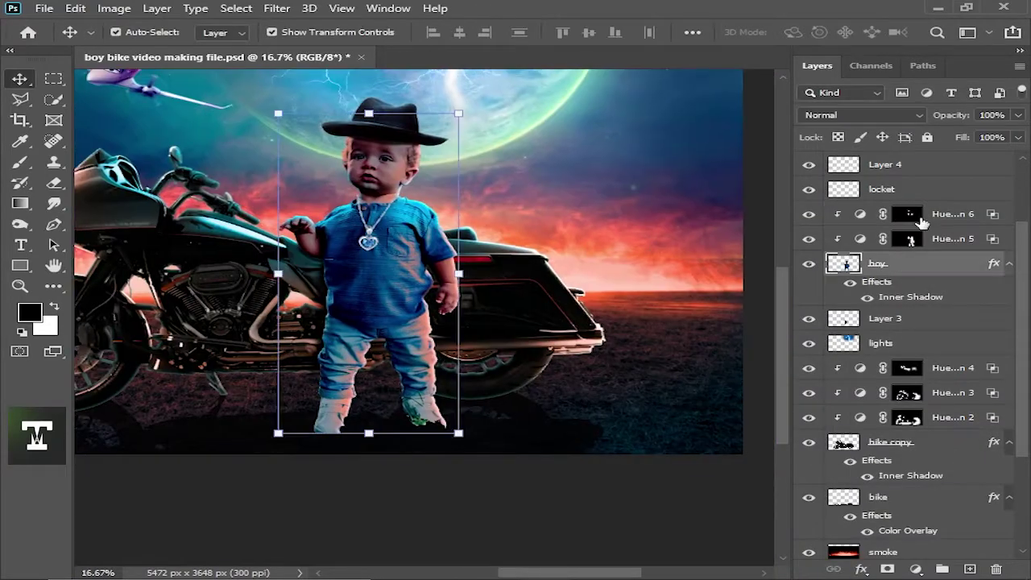
Add a clipped Levels 1 layer with output white 165 and an inverted mask.
left_click(921, 222)
left_click(917, 569)
left_click(870, 355)
left_click_drag(956, 399, 860, 399)
left_click(967, 187)
key("ctrl+i")
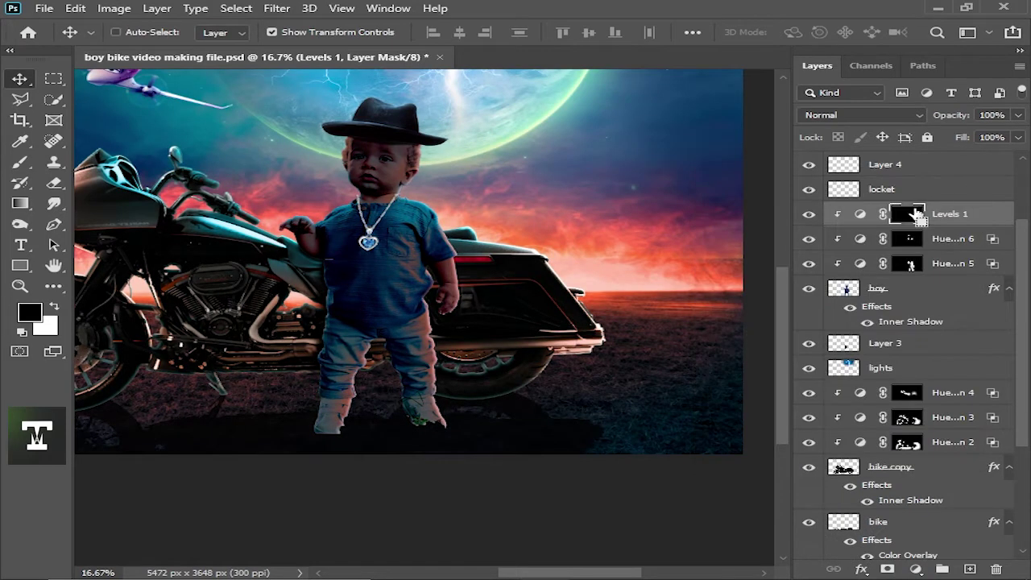
key("b")
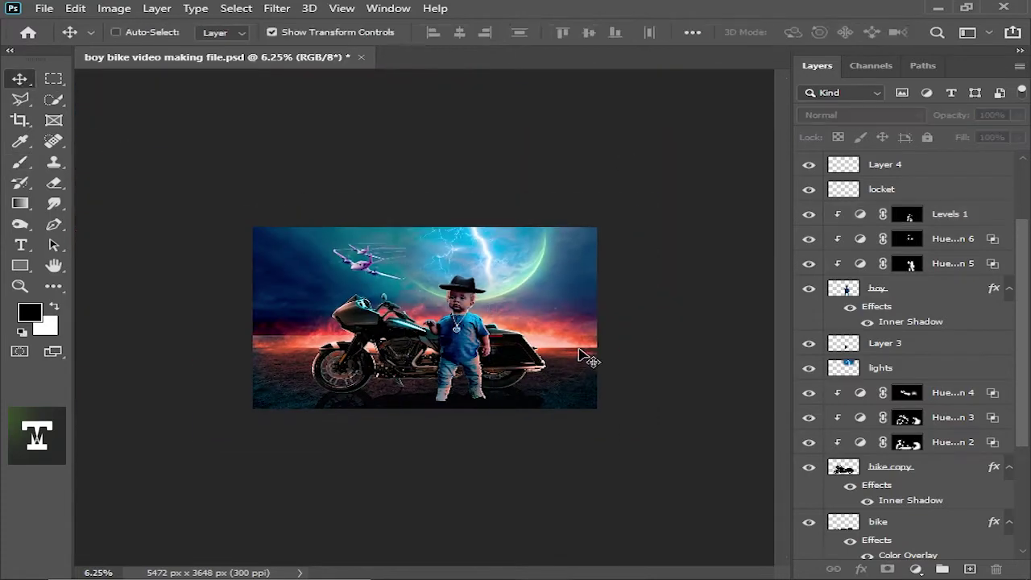
Commit the size and placement of the flare Layer 5 over the locket.
key("Return")
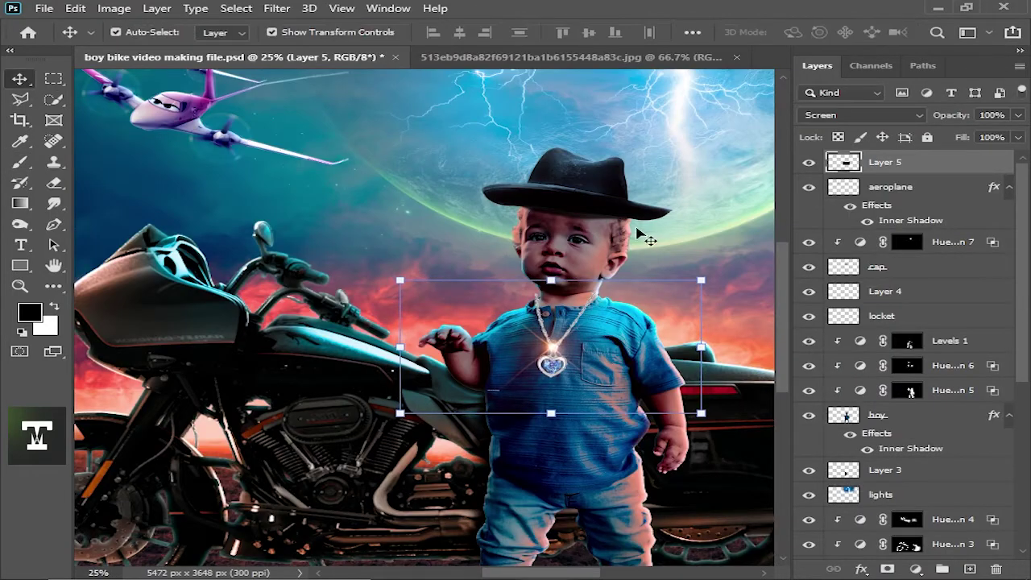
key("ctrl+minus")
key("ctrl+minus")
scroll(636, 322, "up", 5)
Try recolouring the flare with Hue/Saturation (saturation +88, hue +158), then cancel.
left_click(916, 167)
key("ctrl+u")
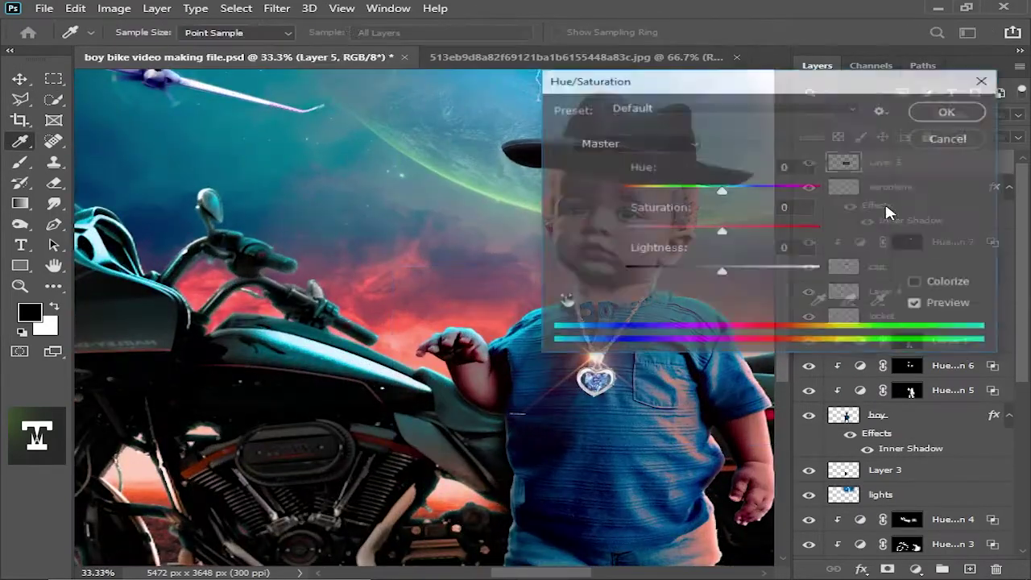
left_click_drag(829, 233, 954, 233)
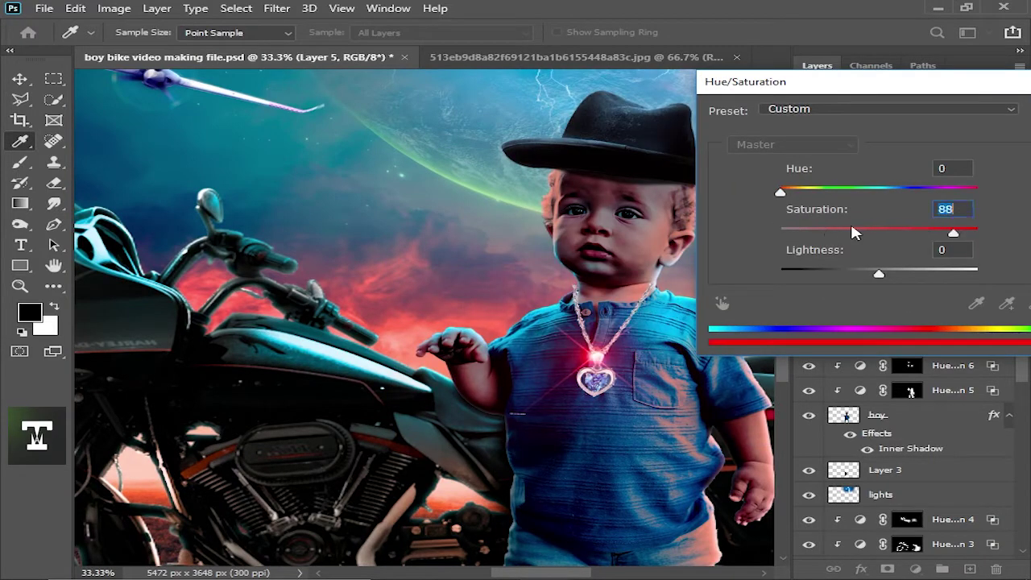
left_click_drag(780, 192, 867, 192)
left_click_drag(880, 274, 954, 274)
key("Escape")
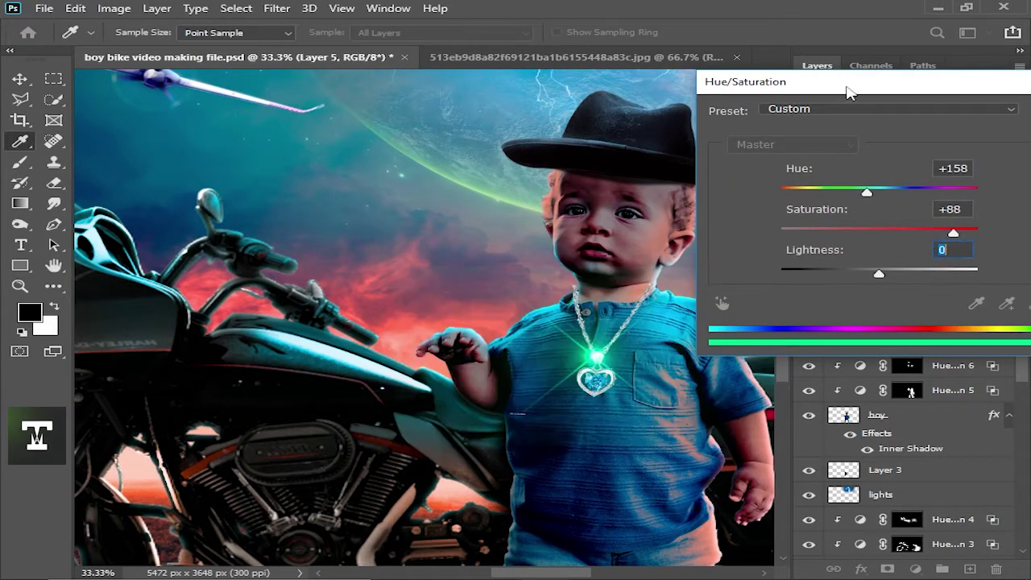
key("v")
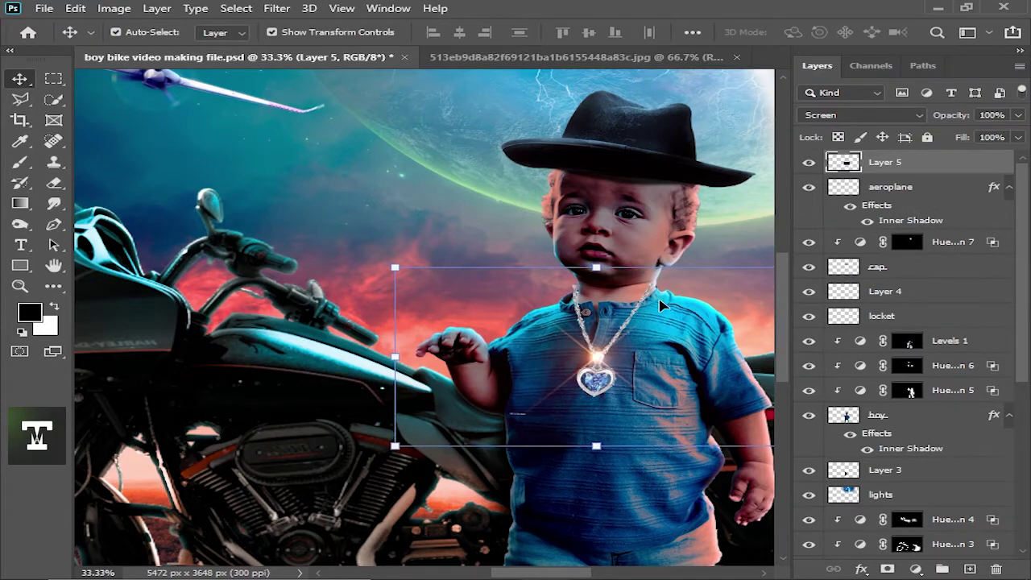
Stamp all visible layers into a merged Layer 6 at the top of the stack.
key("ctrl+minus")
key("ctrl+minus")
key("ctrl+minus")
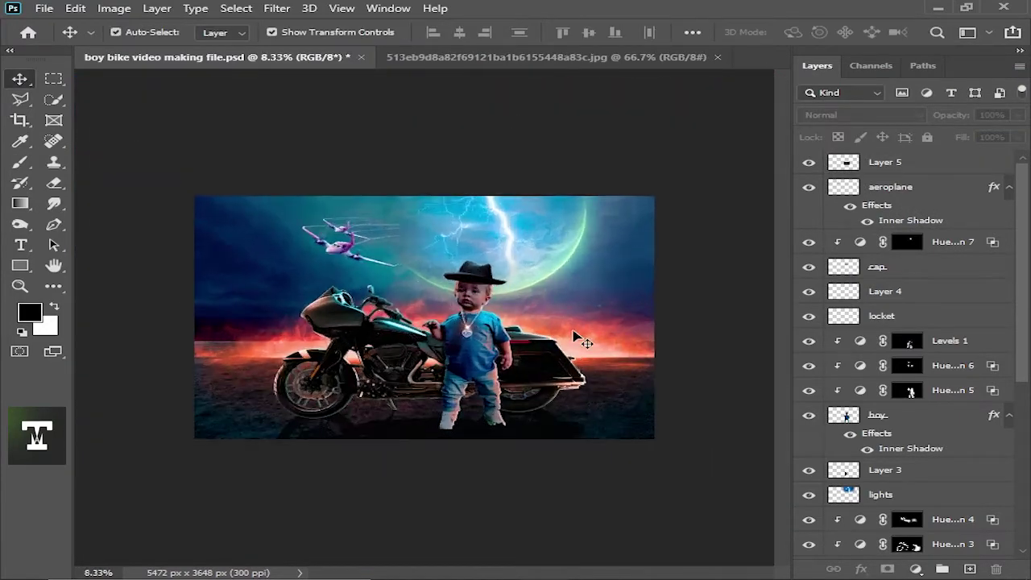
left_click(649, 339)
left_click(702, 341)
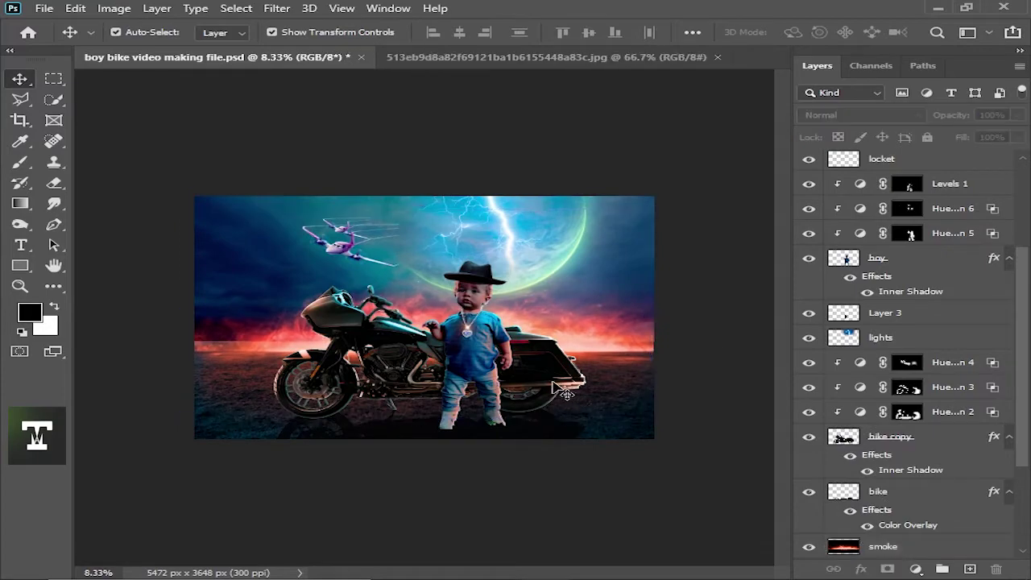
key("ctrl+plus")
key("ctrl+plus")
key("ctrl+plus")
key("ctrl+minus")
key("ctrl+minus")
key("ctrl+minus")
key("ctrl+minus")
key("ctrl+minus")
key("ctrl+plus")
key("ctrl+plus")
key("ctrl+plus")
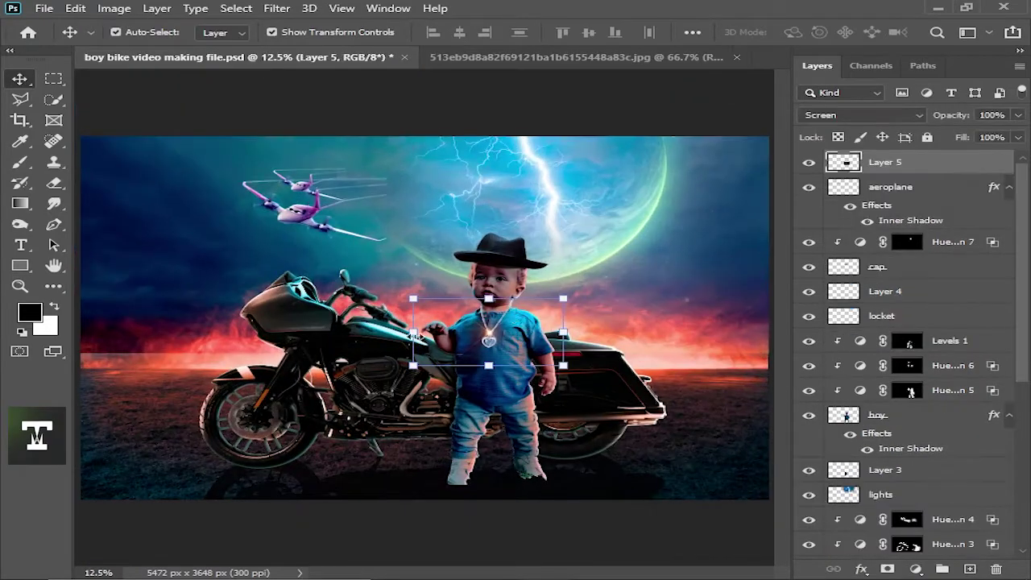
key("ctrl+shift+alt+e")
Grade the merged layer in Camera Raw: Contrast +23, Highlights −14, Shadows +34, Clarity +23, Vibrance +33.
key("ctrl+minus")
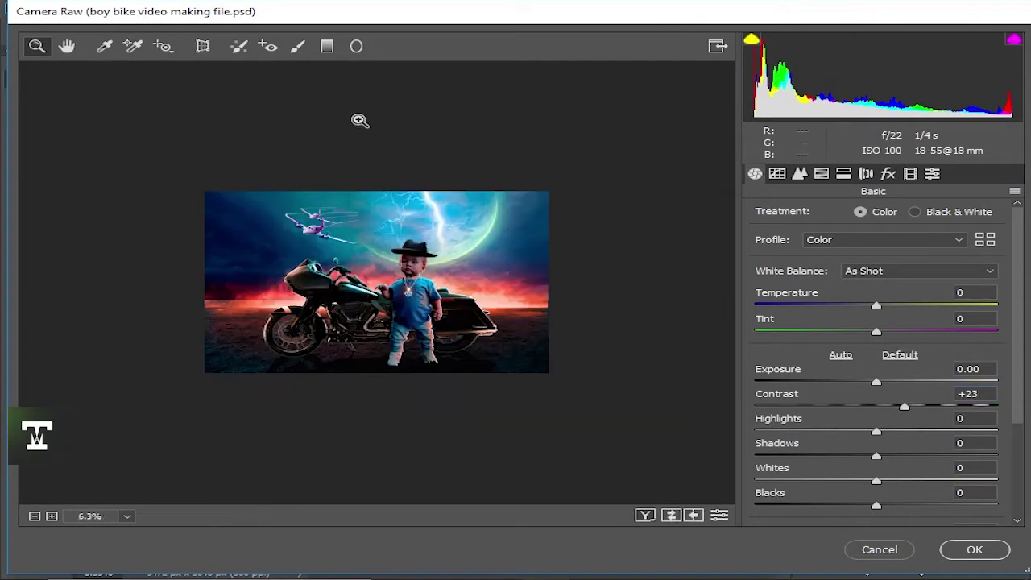
mouse_move(390, 461)
left_mouse_down()
mouse_move(405, 412)
mouse_move(392, 315)
left_mouse_up()
key("z")
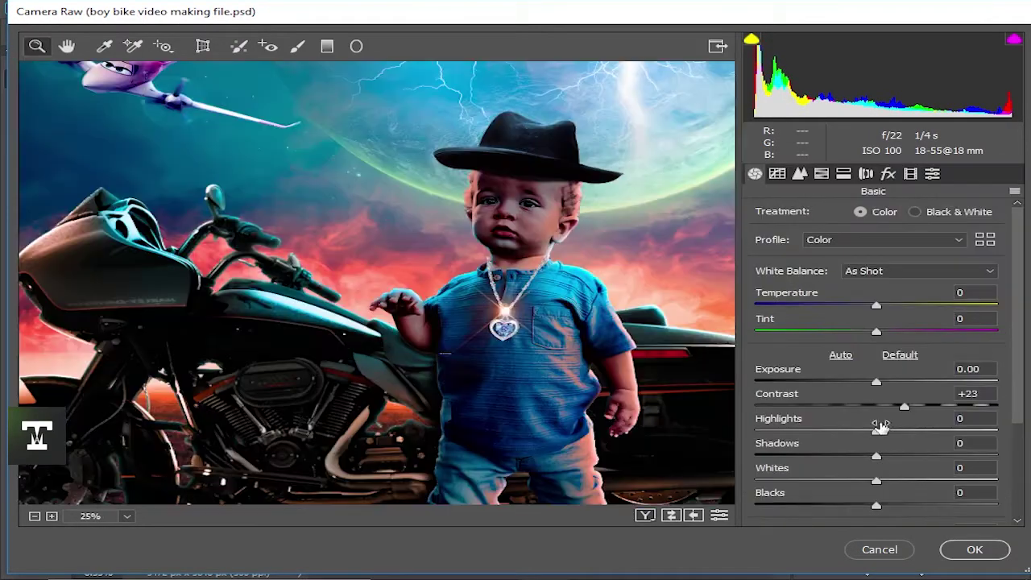
mouse_move(877, 456)
left_mouse_down()
mouse_move(917, 456)
mouse_move(859, 431)
mouse_move(904, 425)
left_mouse_up()
scroll(862, 427, "down", 3)
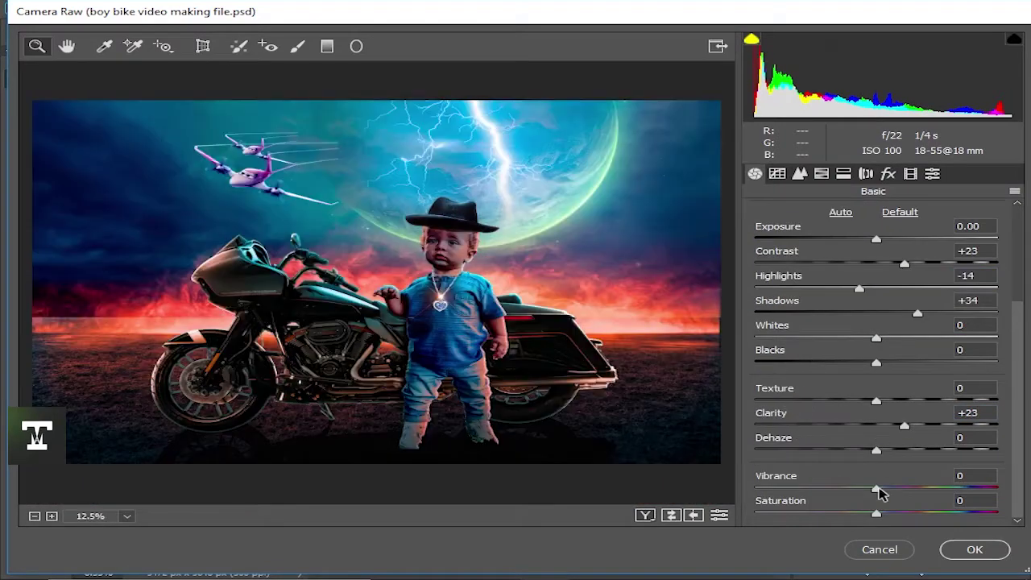
left_click_drag(877, 489, 917, 489)
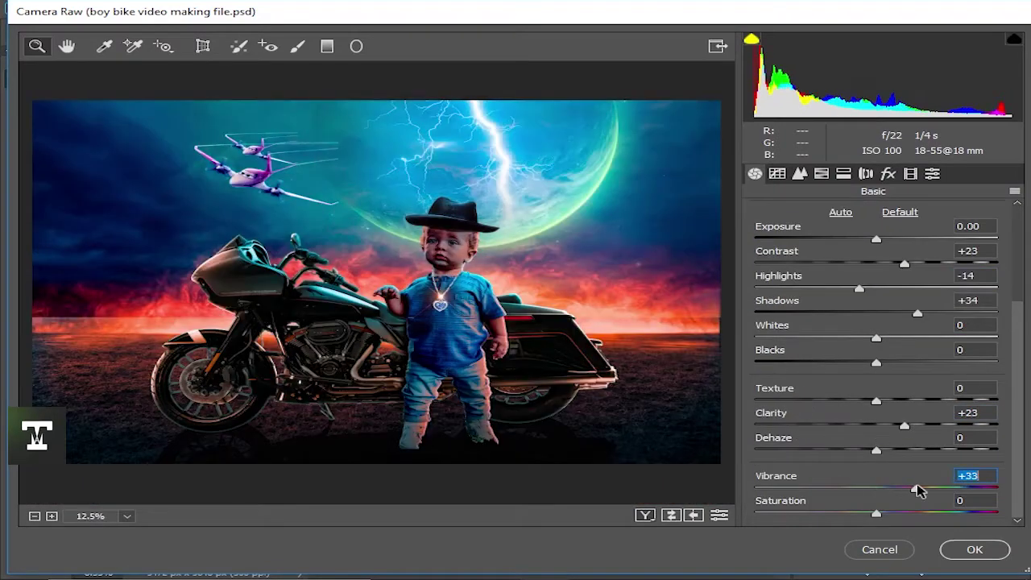
left_click(955, 547)
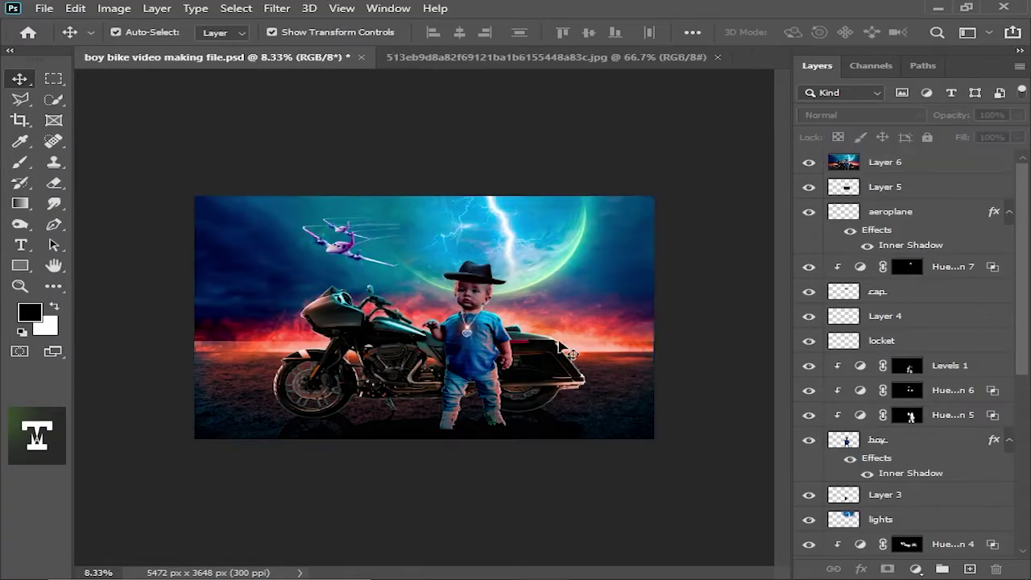
Add a Channel Mixer adjustment layer and add a little green into the Red output.
key("ctrl+plus")
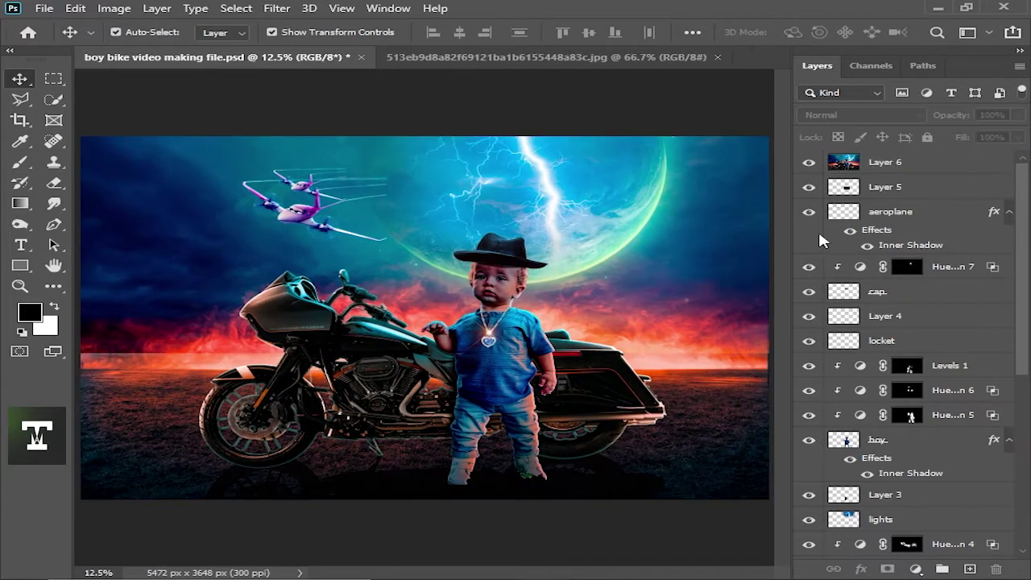
key("ctrl+plus")
left_click(923, 469)
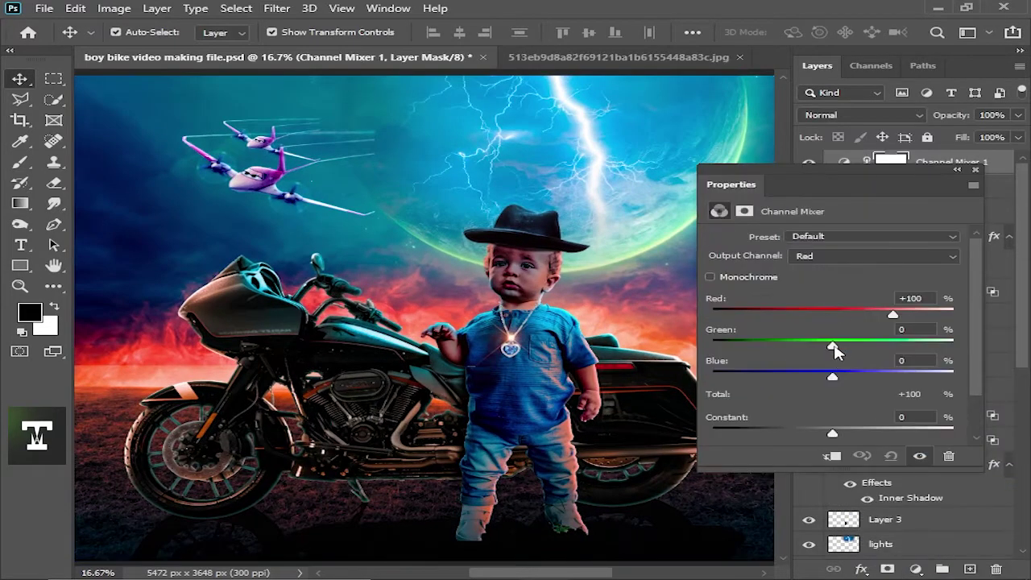
left_click_drag(832, 345, 835, 345)
key("ctrl+minus")
key("ctrl+minus")
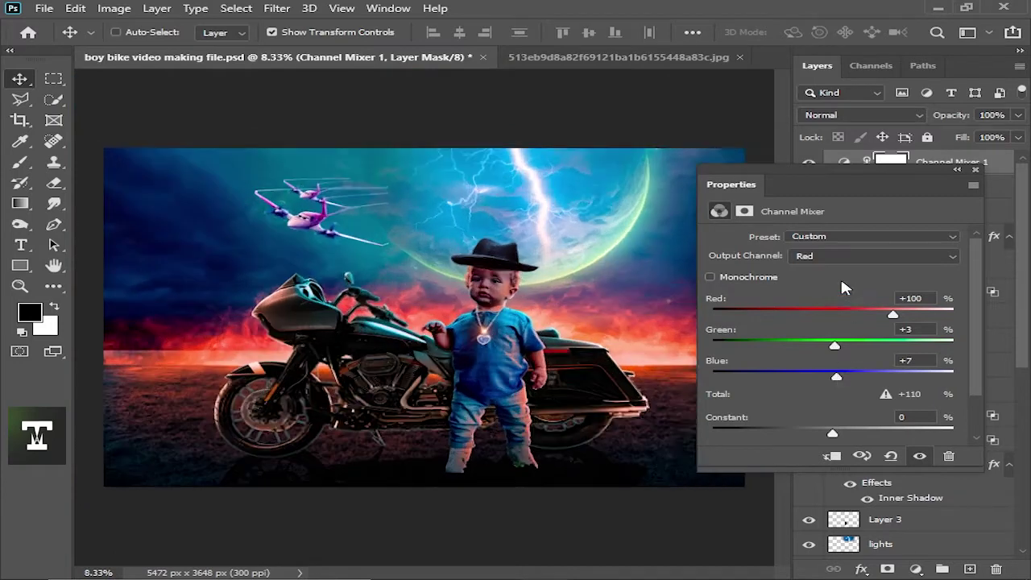
key("ctrl+plus")
Switch the mixer to the Green output and reduce its blue contribution.
left_click(840, 255)
left_click(840, 275)
left_click_drag(832, 377, 826, 377)
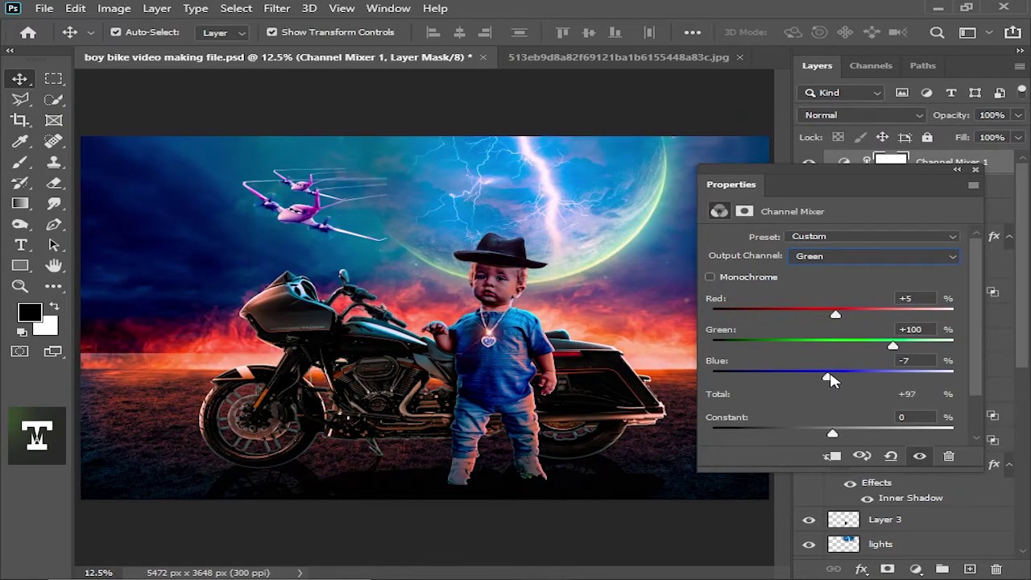
key("ctrl+minus")
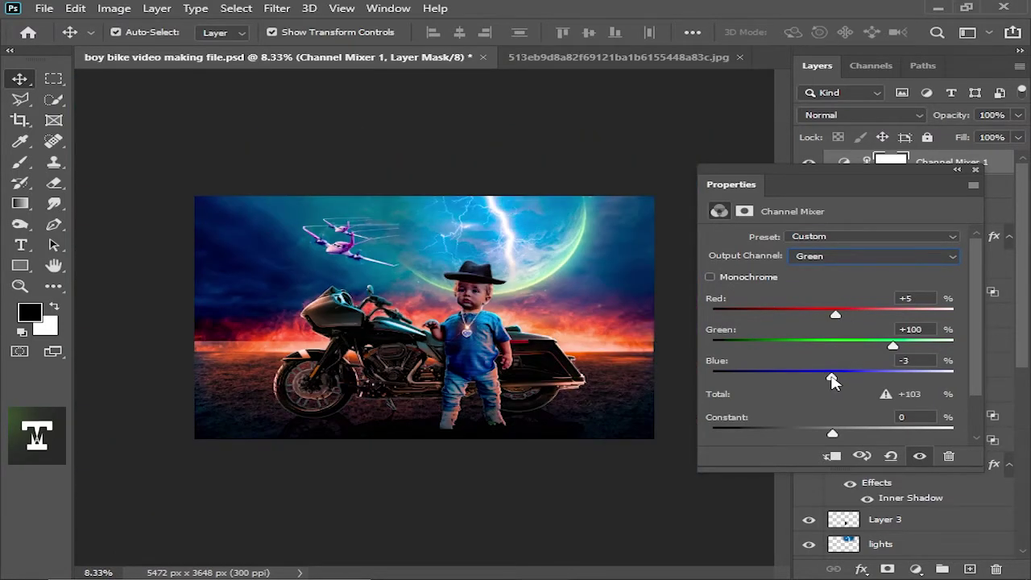
key("ctrl+plus")
Switch the Channel Mixer to the Blue output and review the colour.
left_click(833, 256)
left_click(837, 293)
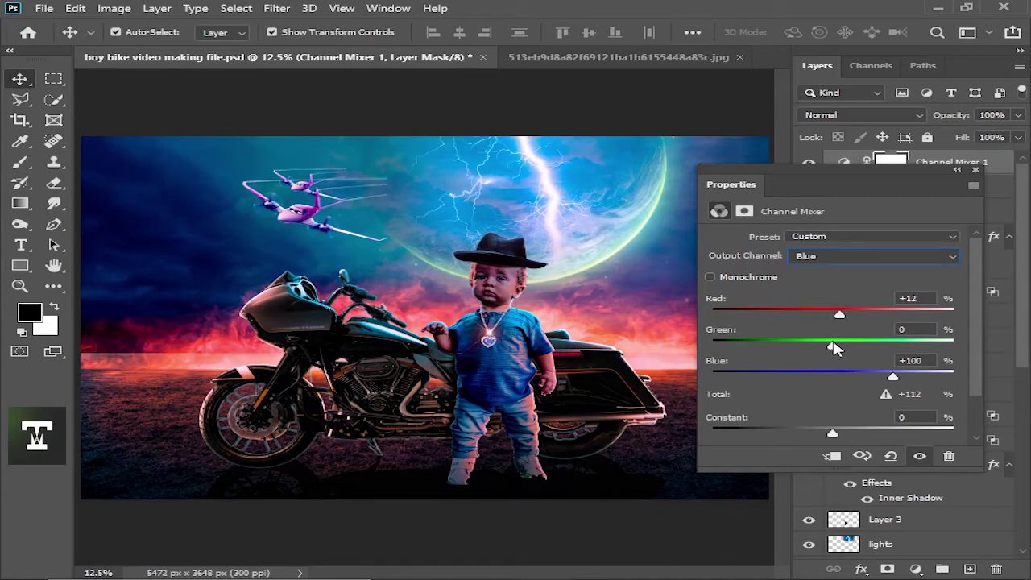
key("ctrl+minus")
key("ctrl+plus")
Merge the Channel Mixer down into the stamped layer with Ctrl+E.
left_click(976, 170)
key("ctrl+minus")
key("ctrl+plus")
left_click(886, 187, "shift")
key("ctrl+e")
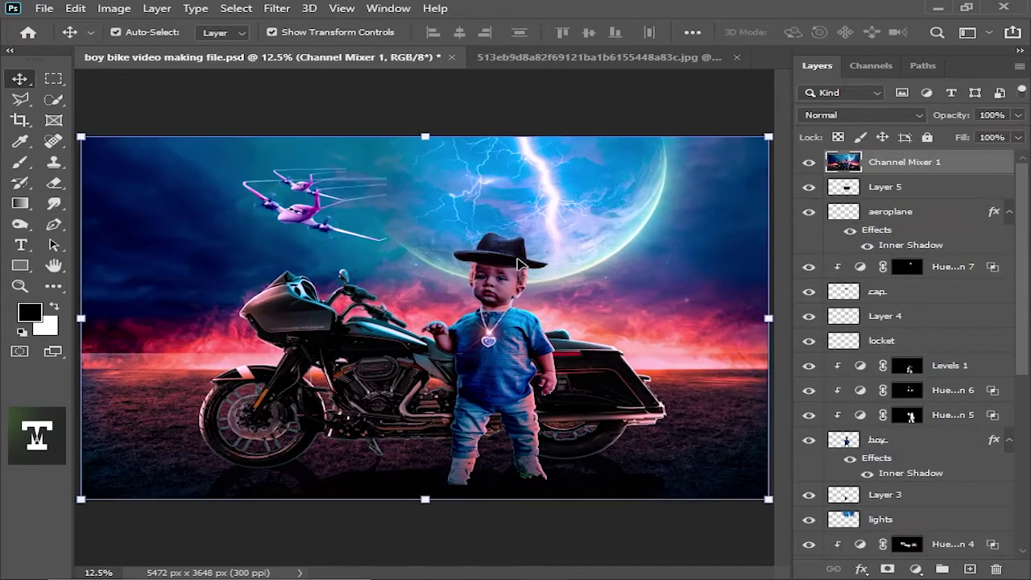
key("ctrl+plus")
Create a new layer filled with 50% Gray and set it to Overlay blending.
left_click(970, 569)
left_click(75, 8)
left_click(96, 294)
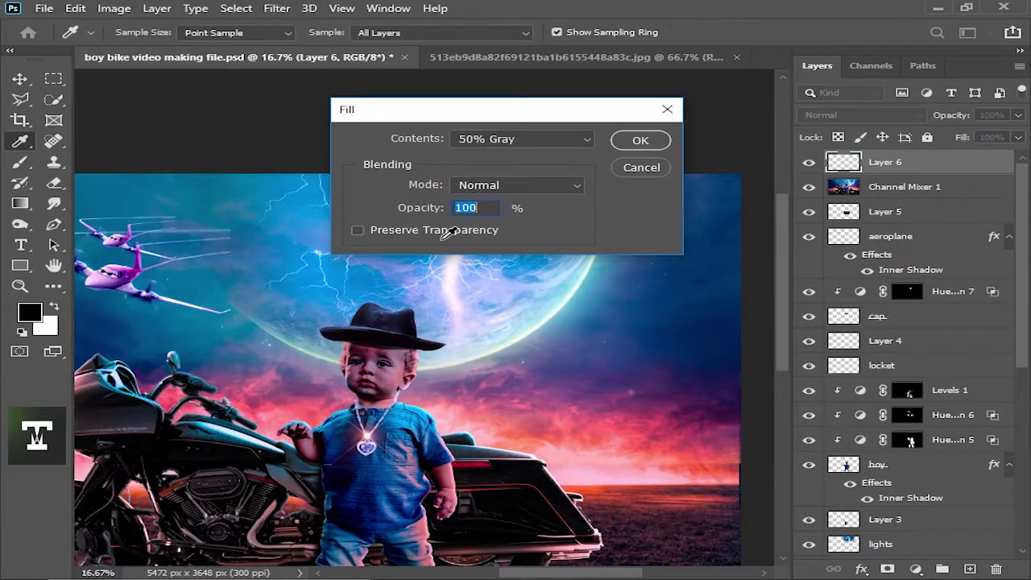
left_click(664, 120)
left_click(862, 115)
left_click(818, 308)
Select the Dodge tool and size its brush to cover the boy.
key("o")
key("ctrl+plus")
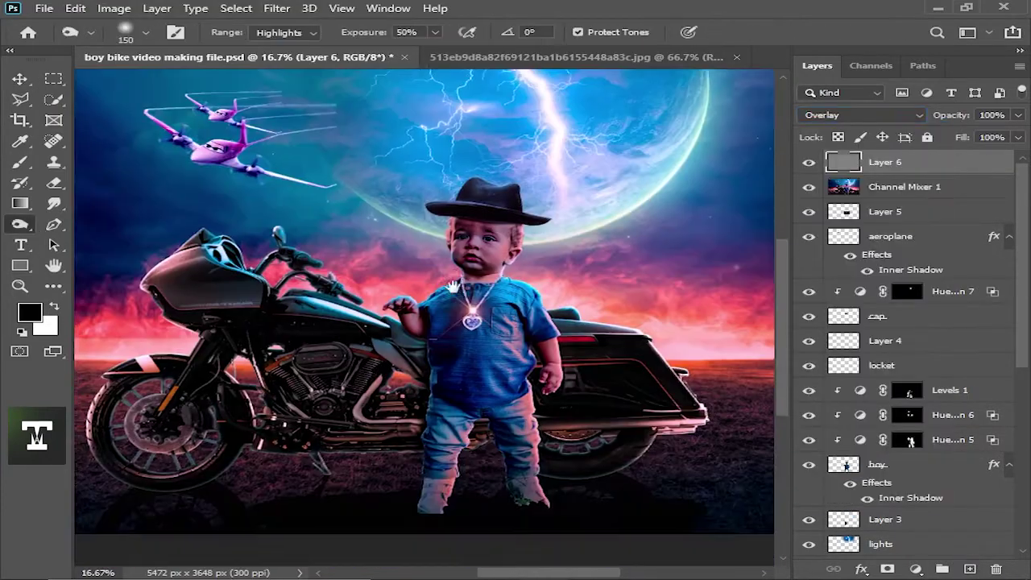
key("ctrl+plus")
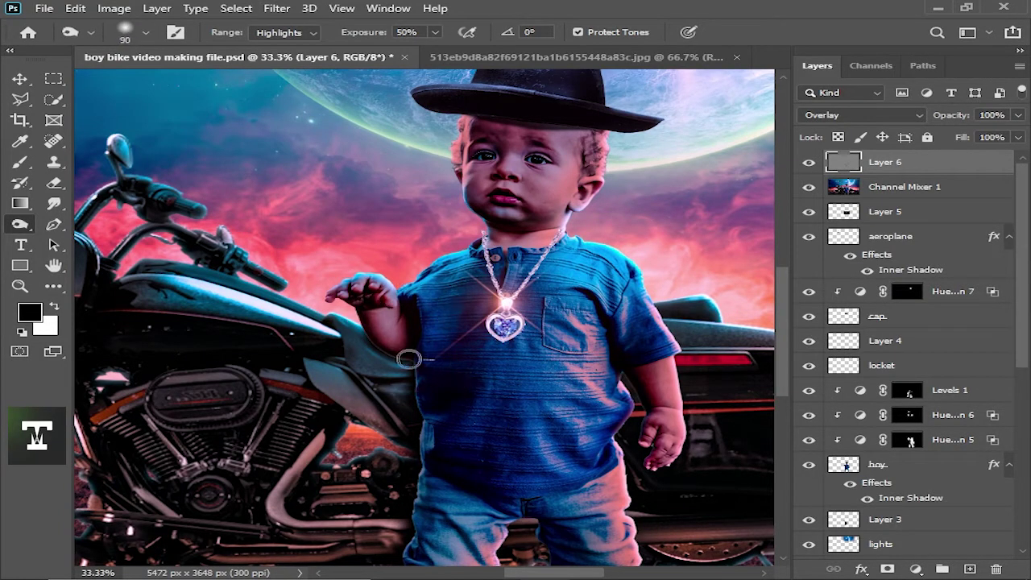
key("bracketright")
key("ctrl+minus")
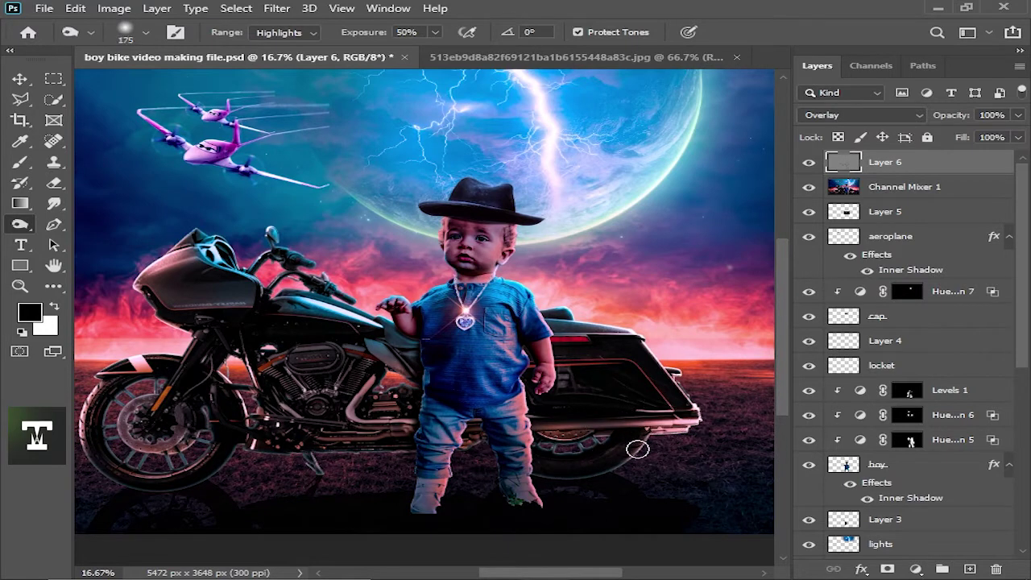
key("bracketright")
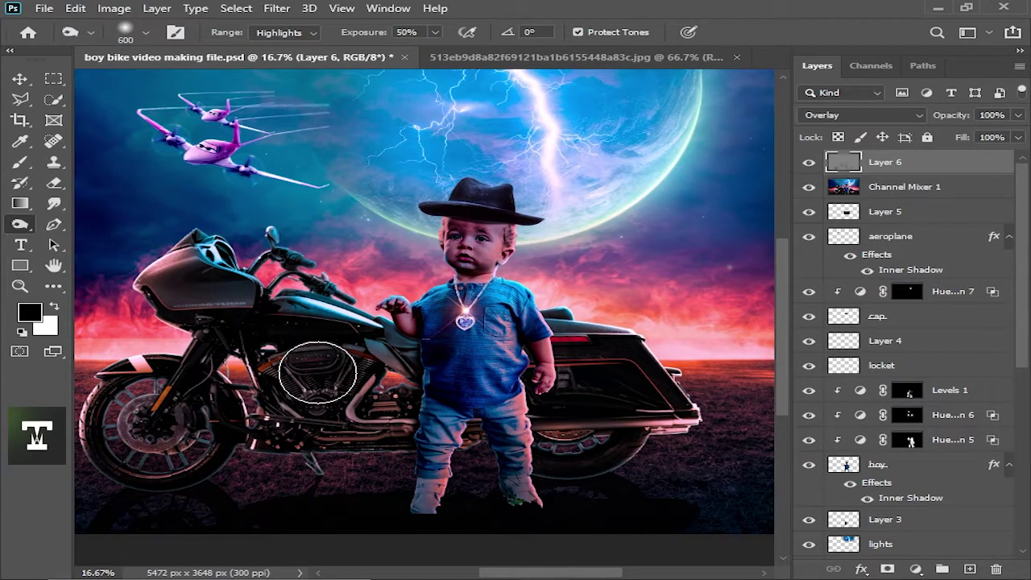
key("bracketright")
key("bracketright")
key("bracketright")
key("ctrl+minus")
key("bracketright")
key("bracketright")
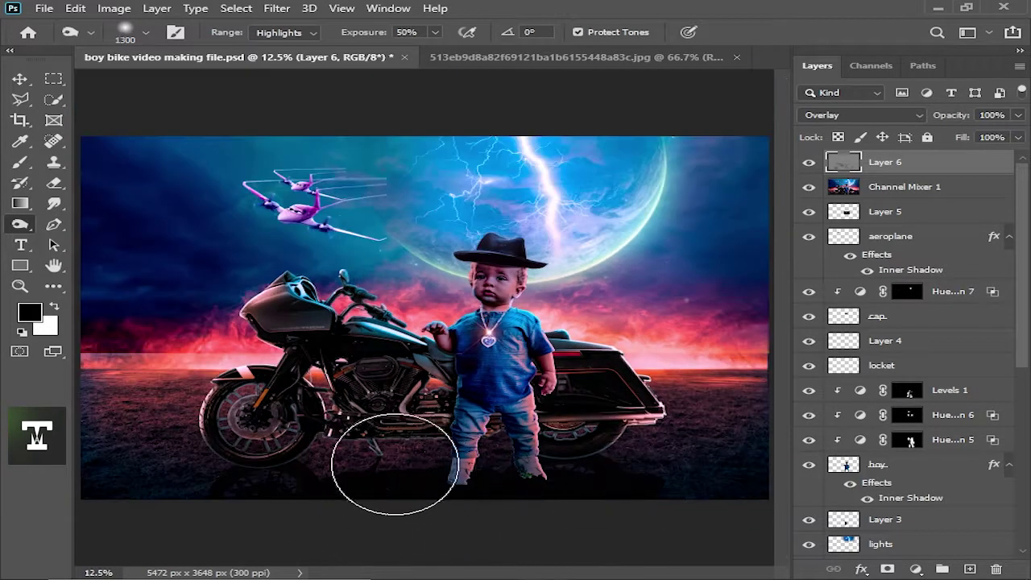
key("bracketright")
key("bracketright")
key("bracketright")
key("bracketright")
key("bracketright")
key("bracketright")
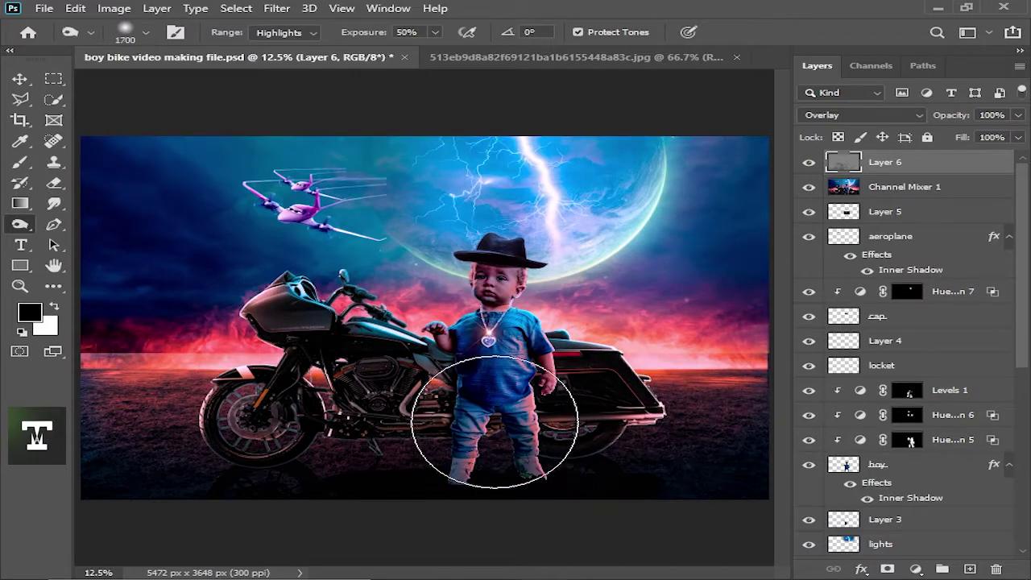
key("bracketright")
key("bracketright")
key("bracketleft")
key("bracketleft")
key("bracketleft")
Shrink the brush around the heart locket and dodge the boy's arm beside his hand.
key("ctrl+plus")
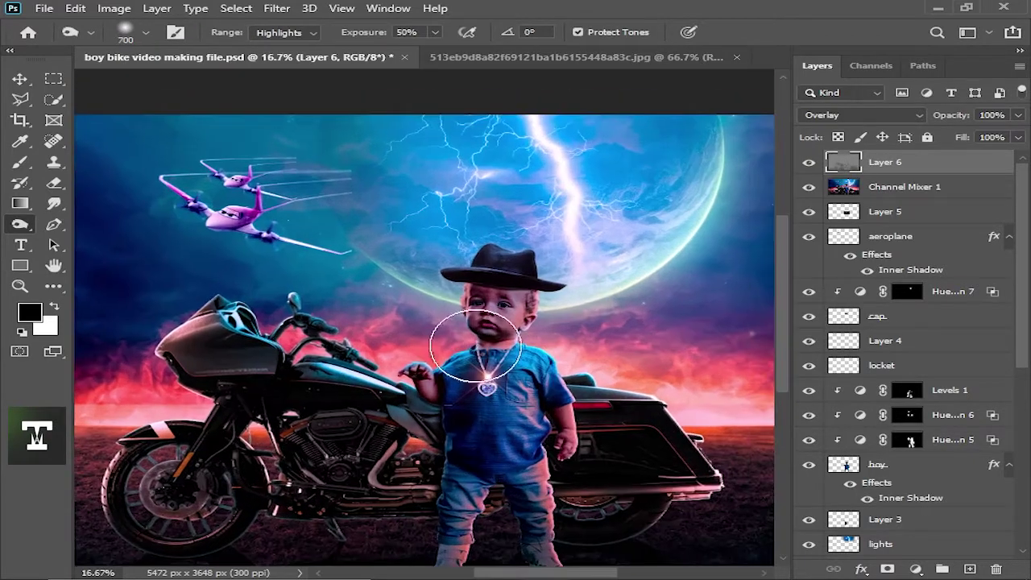
key("ctrl+plus")
key("bracketright")
key("bracketright")
key("bracketright")
key("bracketleft")
key("bracketleft")
key("bracketleft")
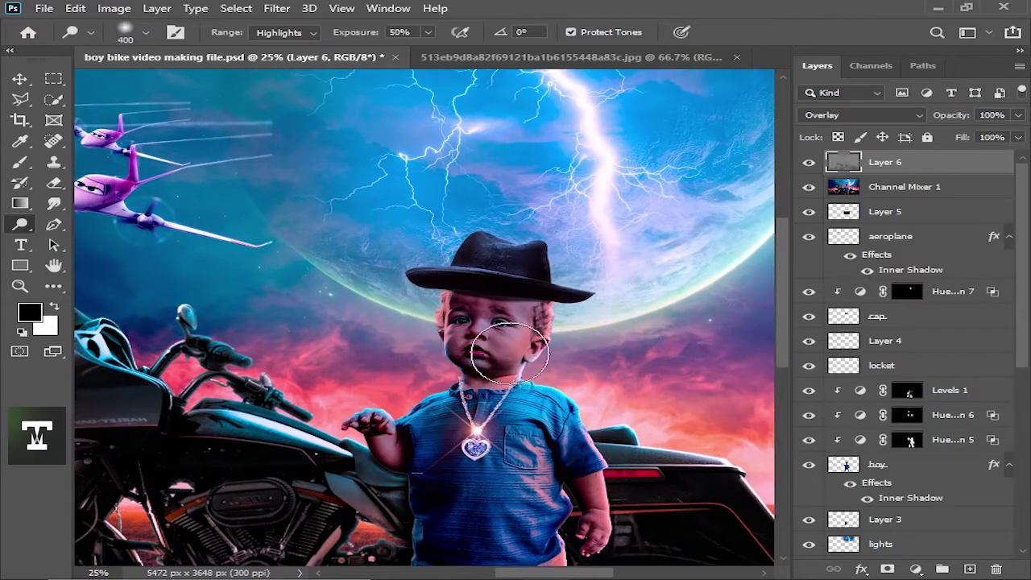
key("ctrl+plus")
key("ctrl+minus")
key("bracketleft")
key("bracketleft")
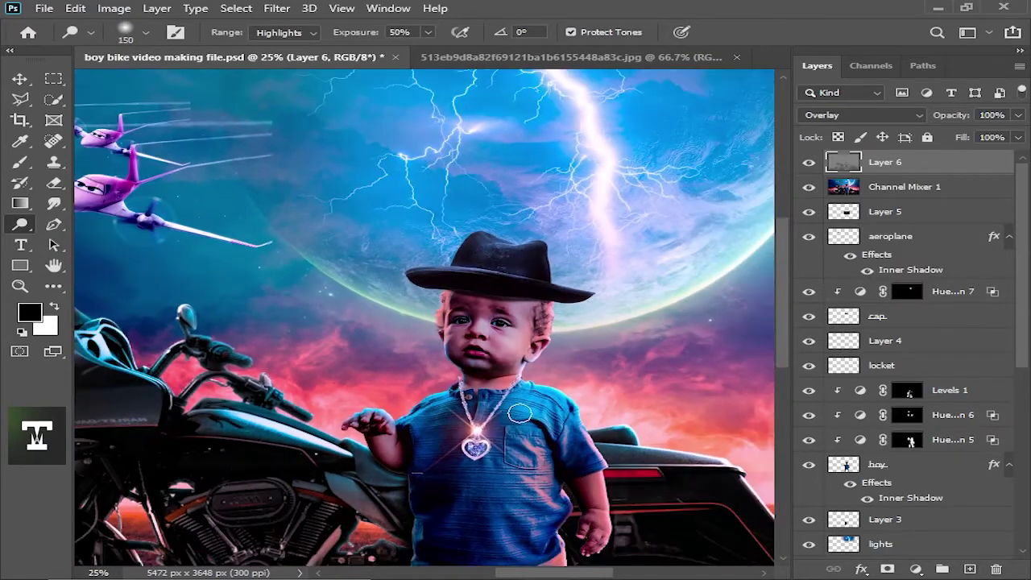
scroll(495, 341, "down", 2)
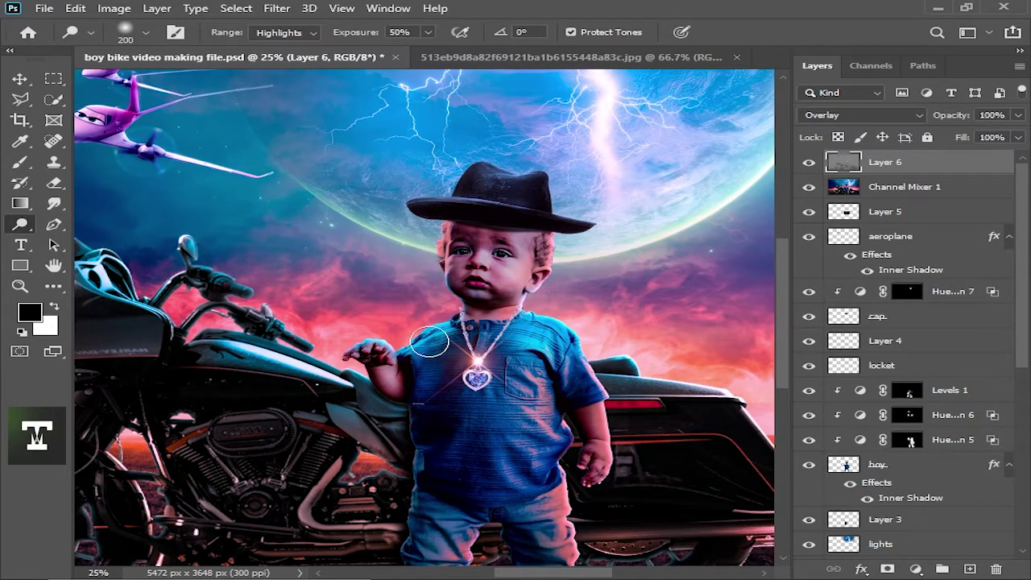
left_click_drag(543, 440, 532, 351)
key("bracketleft")
key("bracketleft")
key("bracketleft")
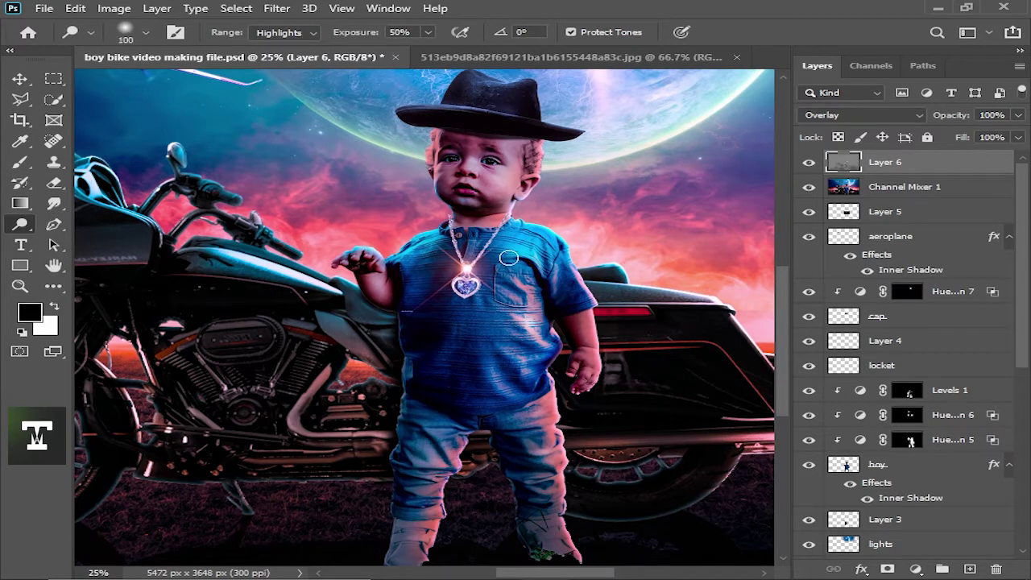
key("bracketright")
key("bracketright")
left_click_drag(599, 338, 595, 379)
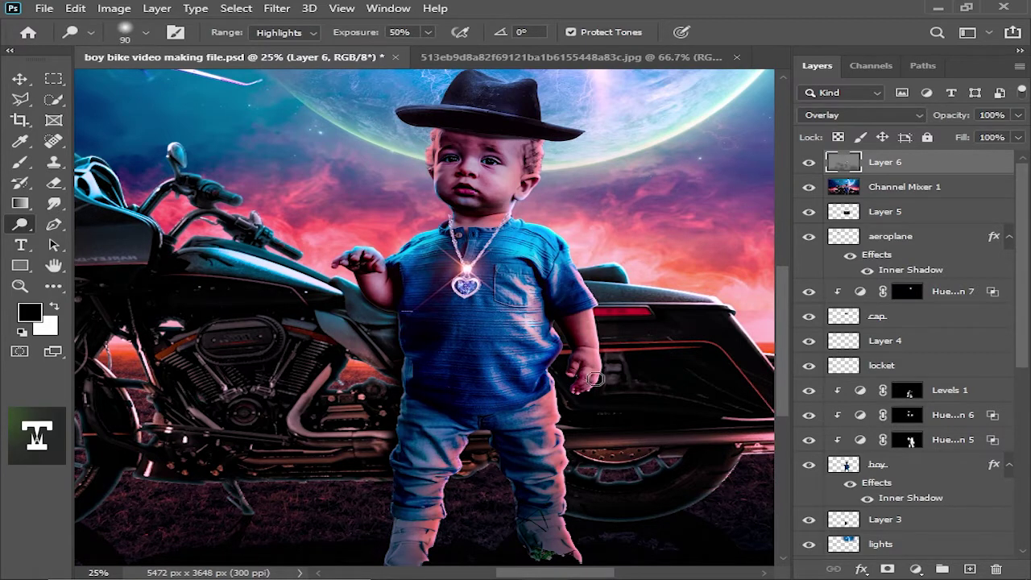
Brighten the motorcycle panel under the boy's hand with a larger dodge brush.
key("bracketright")
key("bracketright")
key("bracketright")
left_click_drag(276, 295, 365, 348)
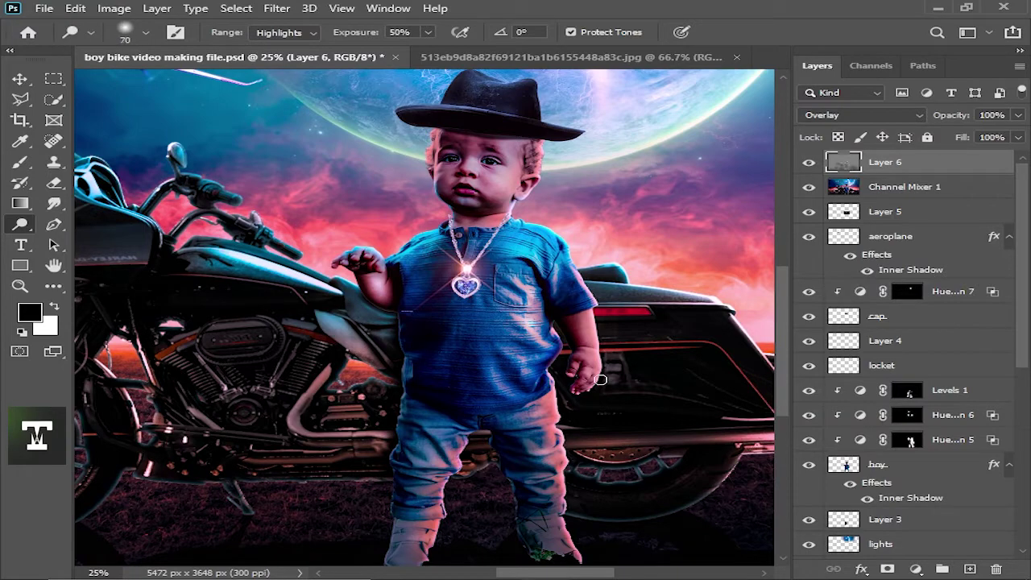
key("bracketright")
key("bracketright")
key("ctrl+minus")
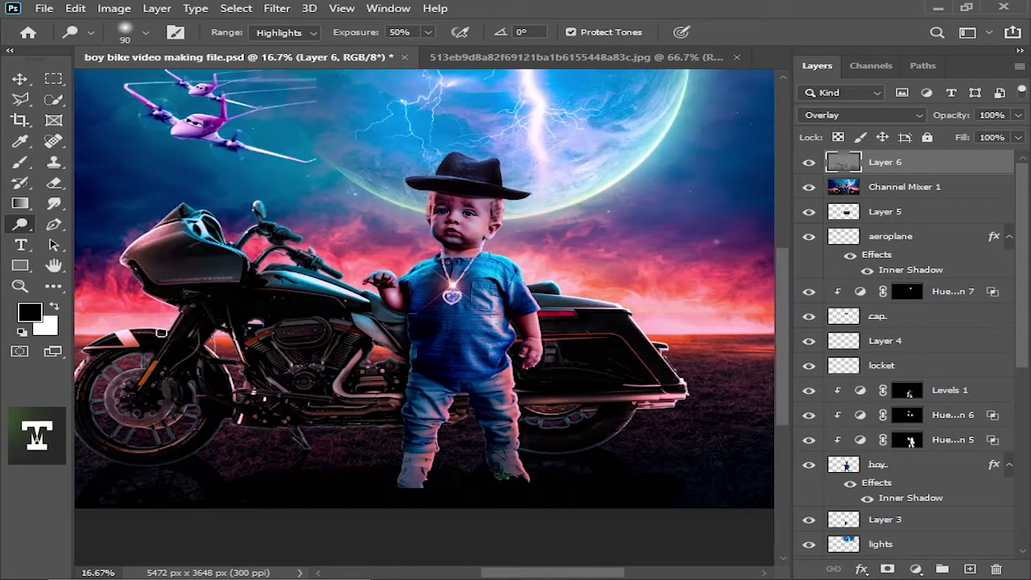
key("bracketleft")
key("bracketleft")
key("bracketleft")
scroll(402, 303, "down", 1)
scroll(402, 303, "up", 1)
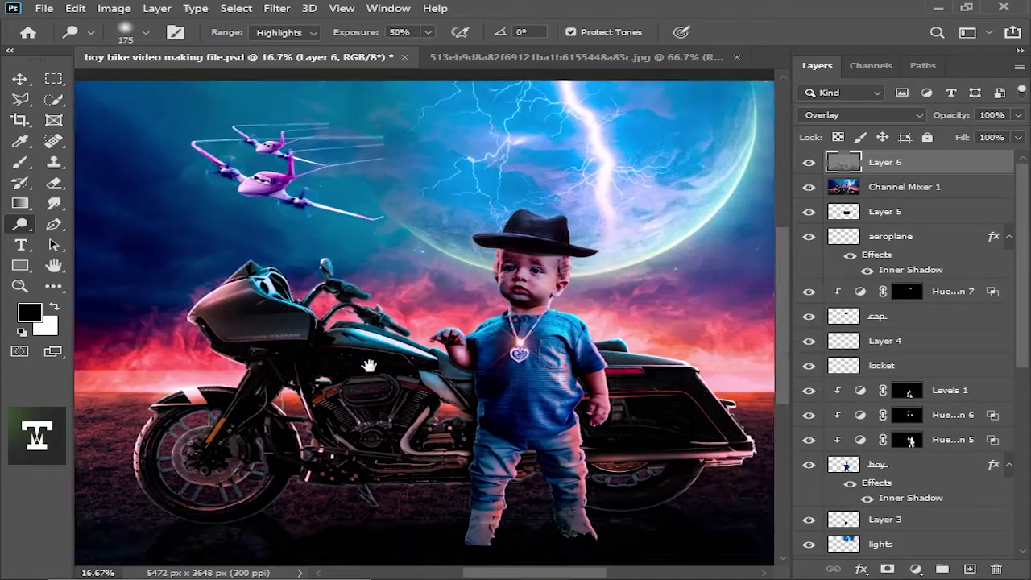
scroll(402, 303, "up", 1)
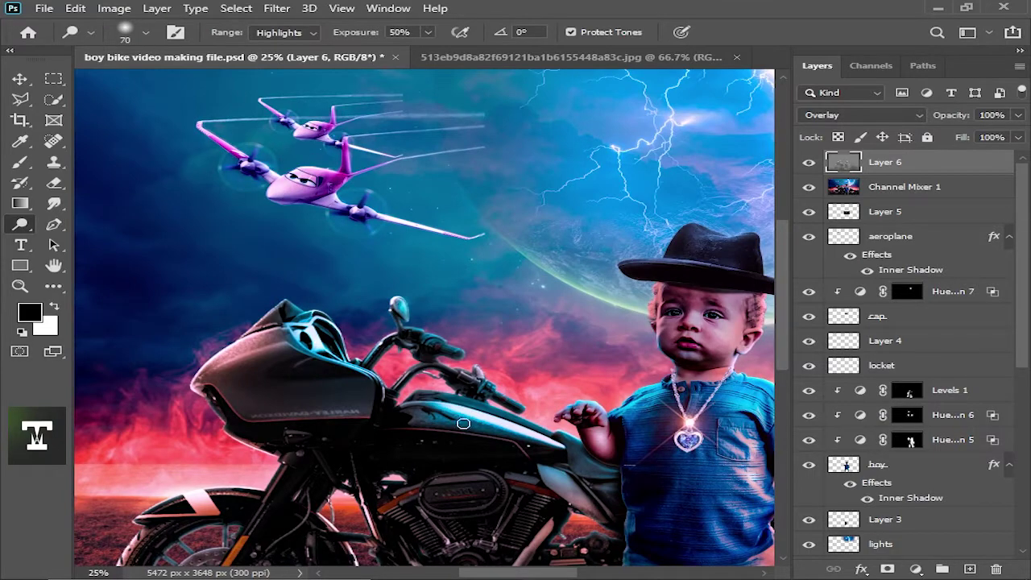
Dodge the hat with a smaller brush, then deselect the dodge layer.
key("bracketright")
key("bracketright")
key("ctrl+minus")
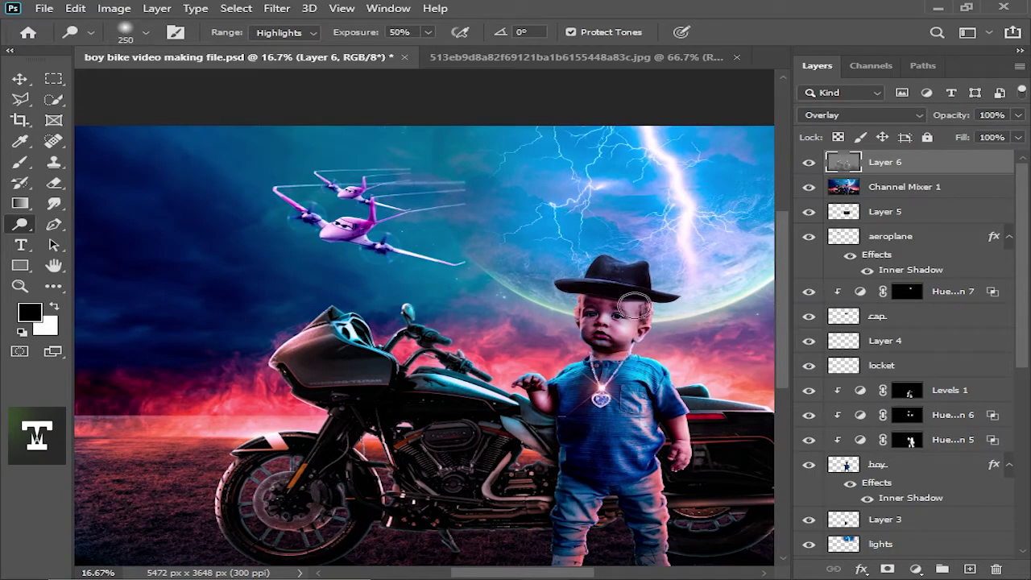
key("bracketleft")
key("bracketleft")
key("bracketleft")
scroll(196, 214, "down", 2)
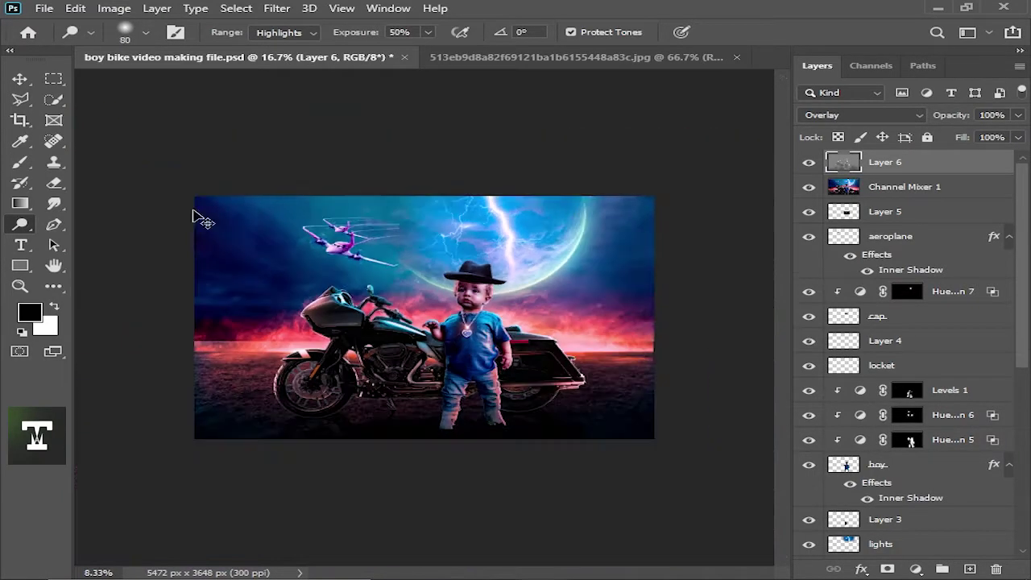
key("v")
left_click(196, 214)
Set the foreground colour to bright cyan.
scroll(111, 254, "up", 2)
scroll(111, 255, "up", 1)
left_click(30, 313)
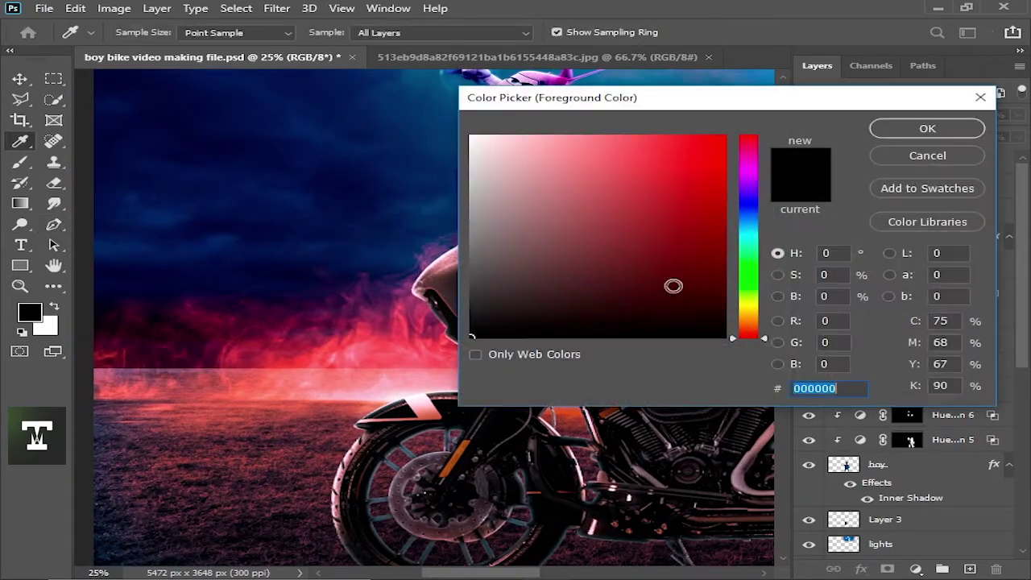
left_click(755, 235)
left_click(921, 126)
Draw a filled Pen shape for the beam from the headlight to the ground on the left.
key("p")
left_click(145, 30)
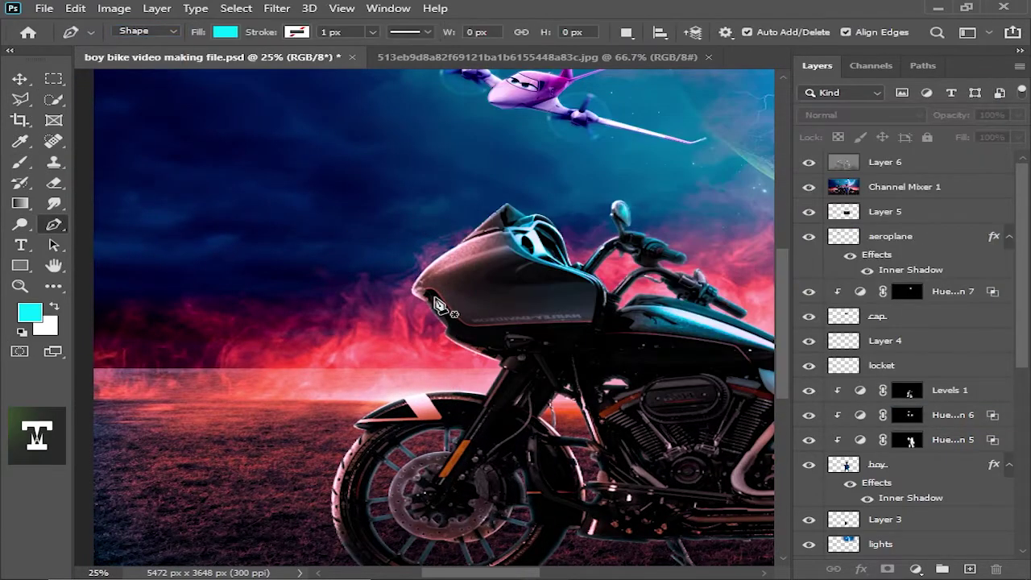
left_click(96, 409)
left_click_drag(96, 408, 211, 316)
left_click(313, 496)
left_click(545, 214)
left_click(565, 233)
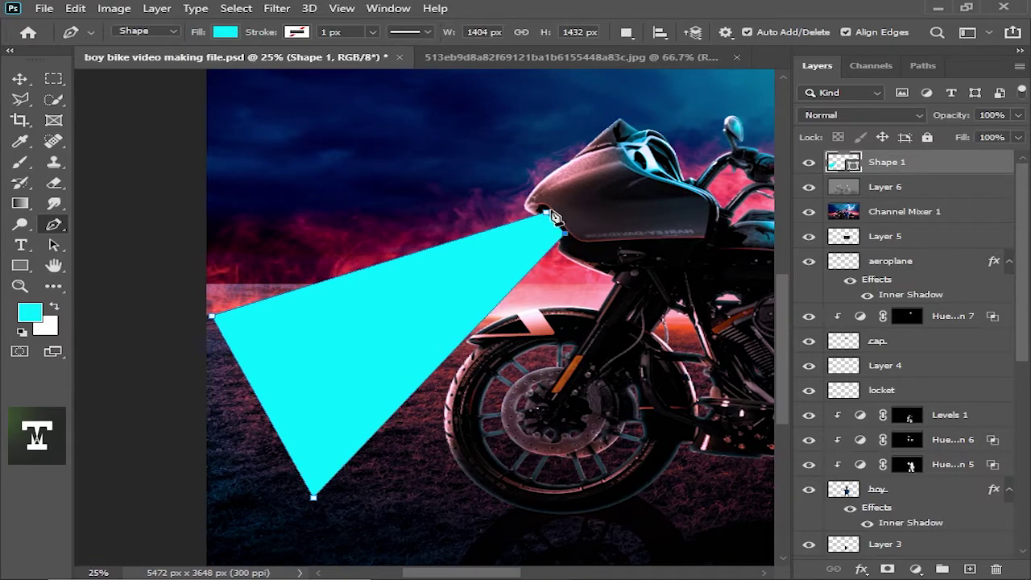
Add a new Layer 7 and merge the beam shape into it.
left_click(19, 79)
left_click(969, 569)
key("b")
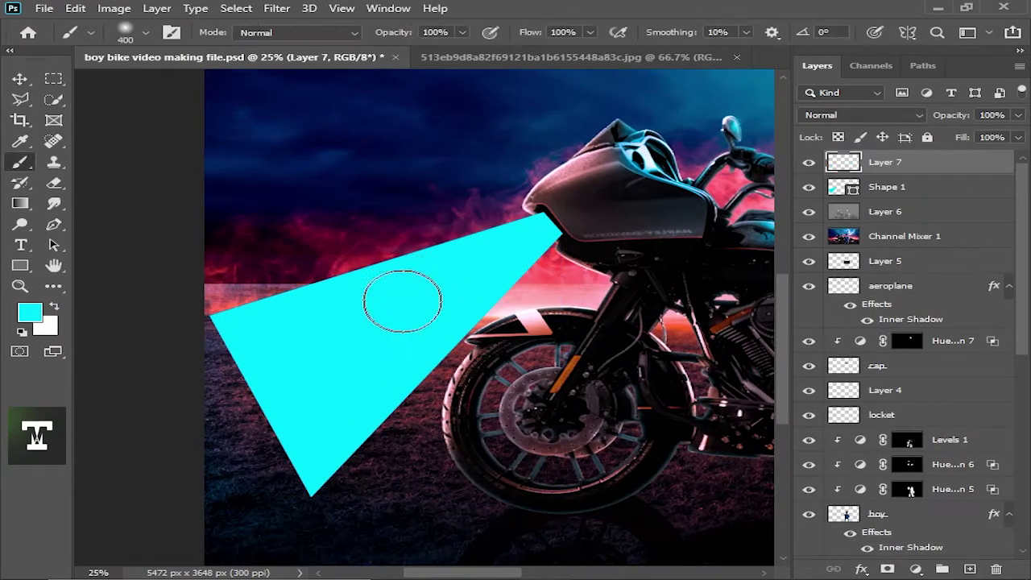
left_click(932, 192, "shift")
key("ctrl+e")
key("v")
Set the beam to Screen blending and mask it with a gradient fading from the headlight.
left_click(863, 114)
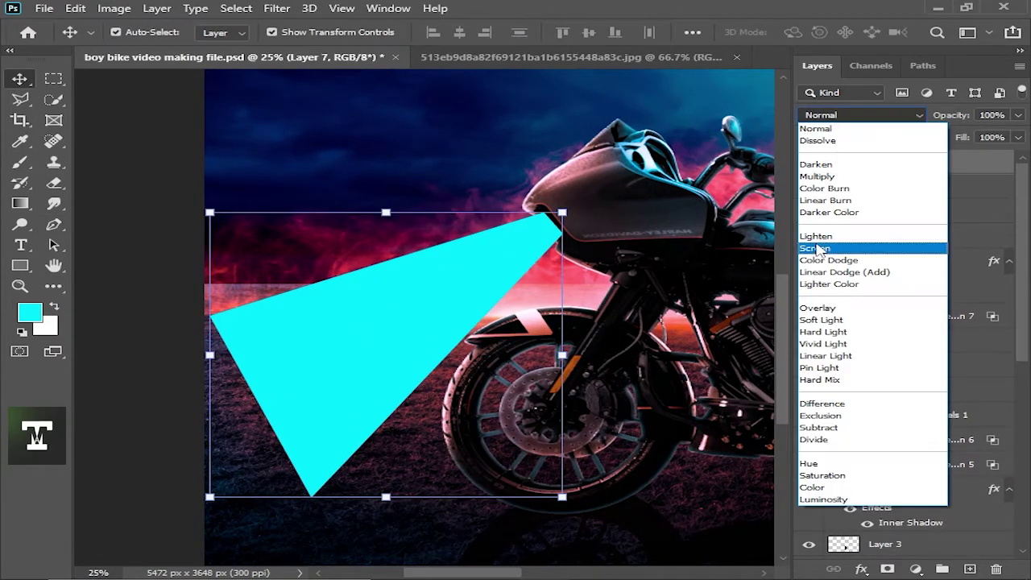
left_click(838, 246)
left_click(888, 569, "alt")
key("g")
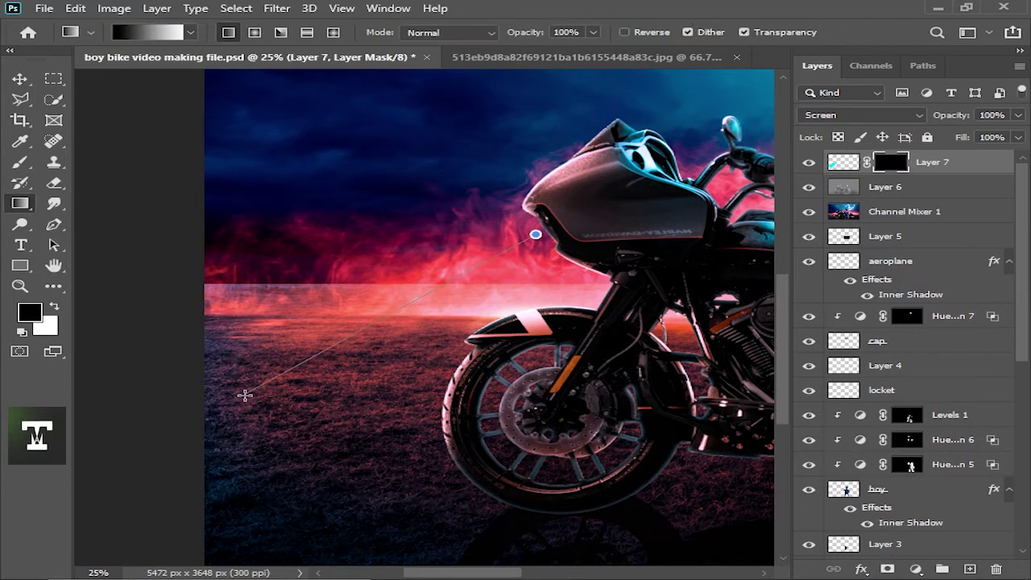
scroll(248, 412, "down", 2)
left_click_drag(403, 322, 335, 369)
key("v")
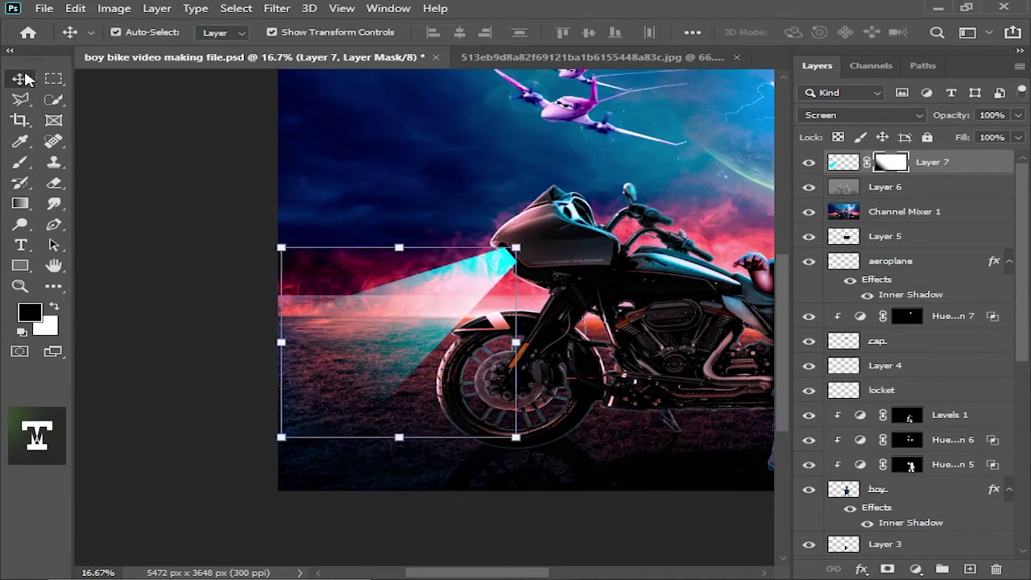
scroll(475, 262, "up", 2)
scroll(476, 262, "up", 1)
Apply a Gaussian Blur to the beam, raising the radius to about 378.
left_click(236, 9)
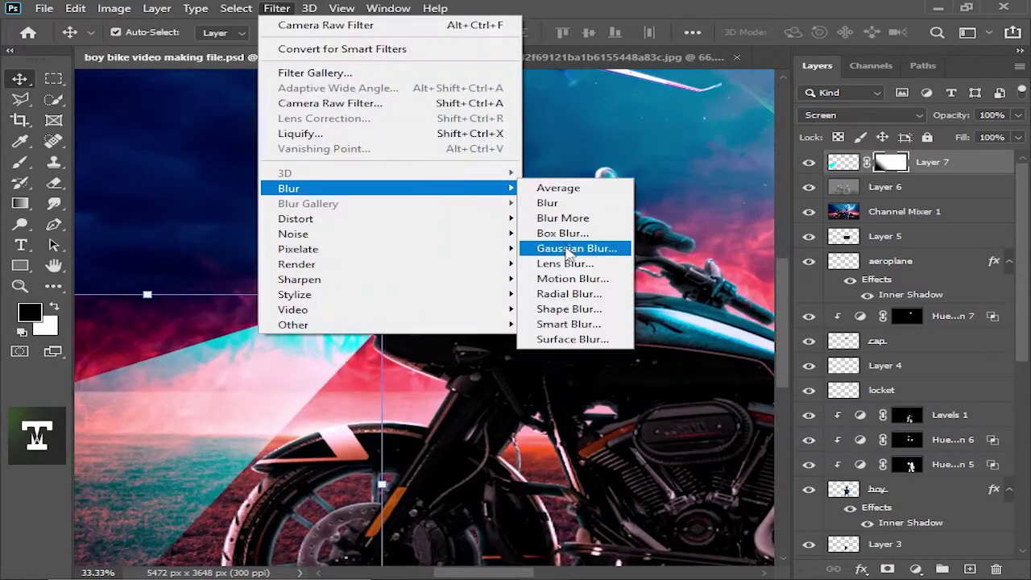
left_click(631, 247)
key("ctrl+minus")
key("ctrl+minus")
key("ctrl+minus")
left_click_drag(645, 333, 705, 333)
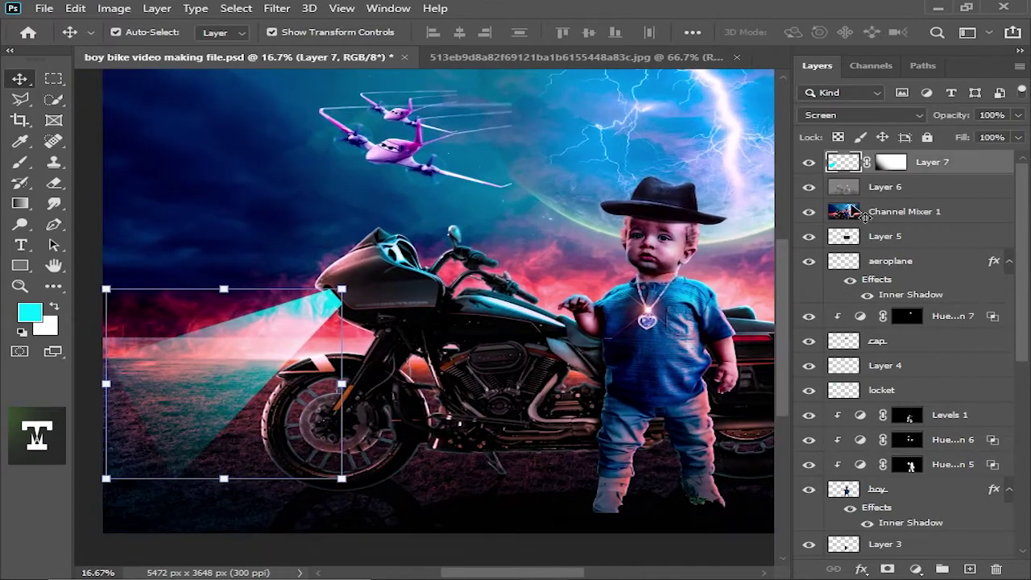
Delete the beam layer's mask and apply a Gaussian Blur with radius 18.
right_click(891, 162)
left_click(874, 212)
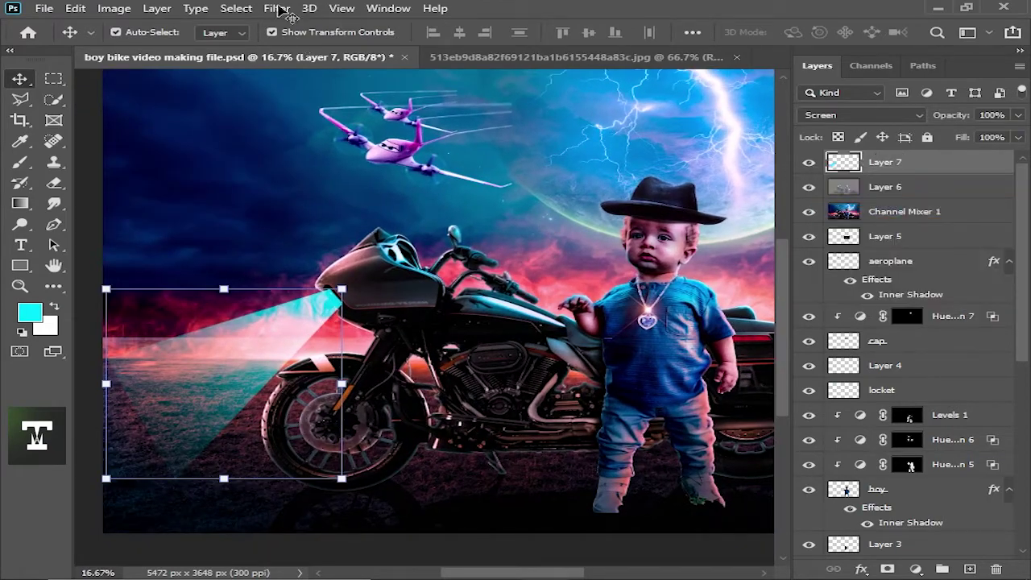
left_click(276, 8)
left_click(606, 246)
mouse_move(457, 370)
left_mouse_down()
mouse_move(529, 370)
mouse_move(489, 369)
left_mouse_up()
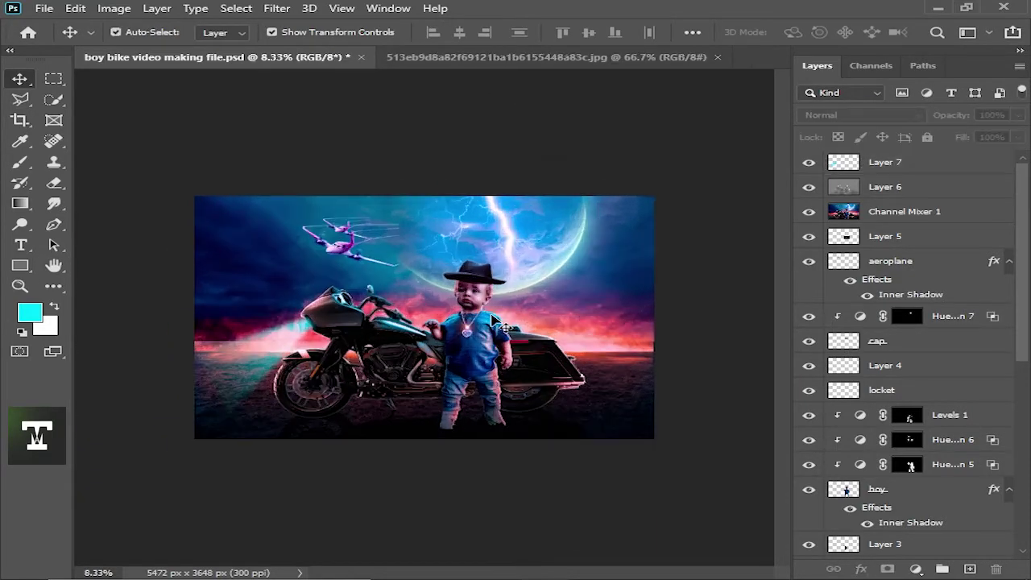
Merge Layer 7, Layer 6 and Channel Mixer 1, then nudge the Levels black input to 1.
left_click(887, 187)
left_click(887, 162, "shift")
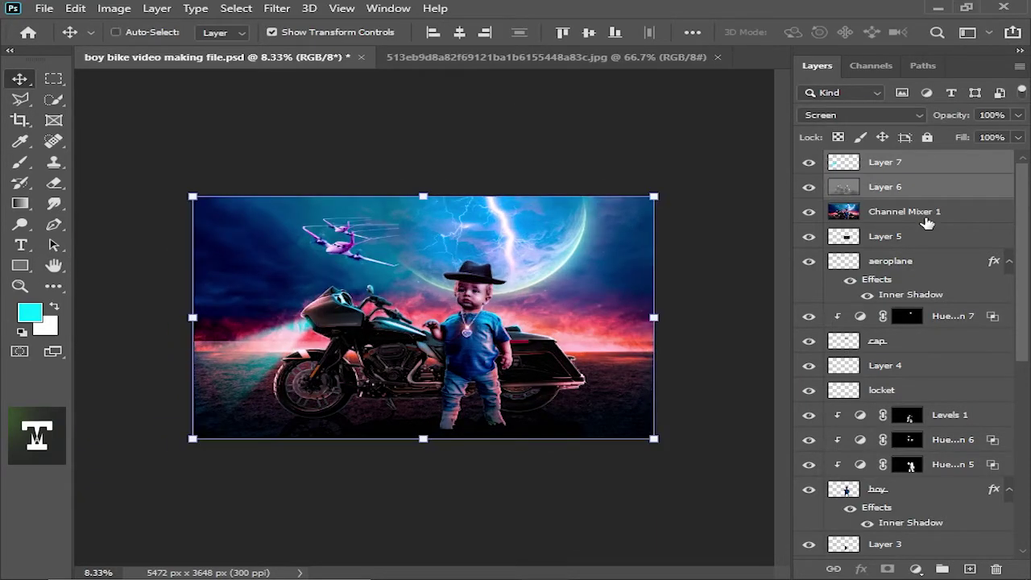
left_click(904, 211, "shift")
key("ctrl+e")
key("ctrl+plus")
key("ctrl+l")
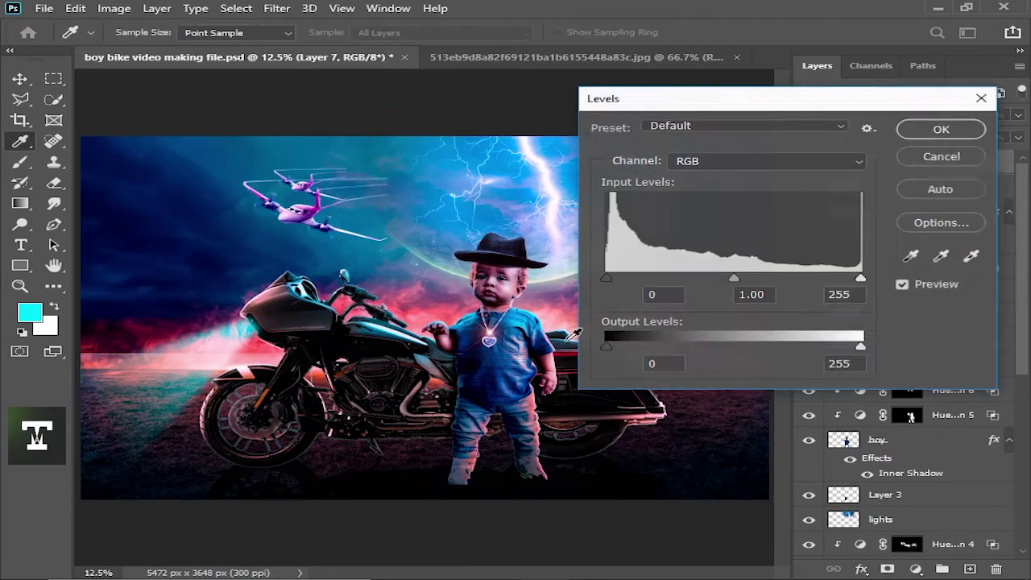
left_click_drag(606, 278, 607, 275)
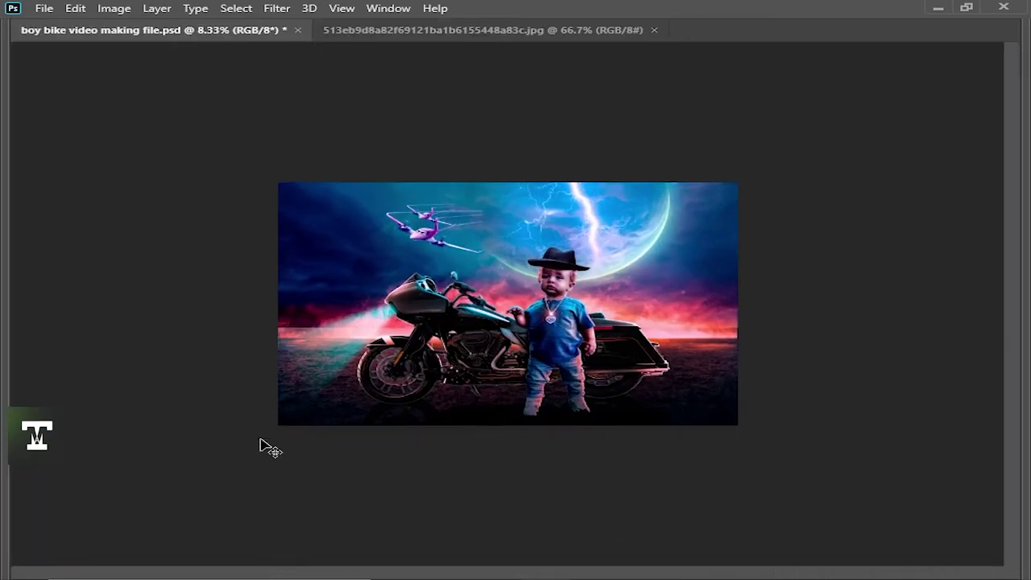